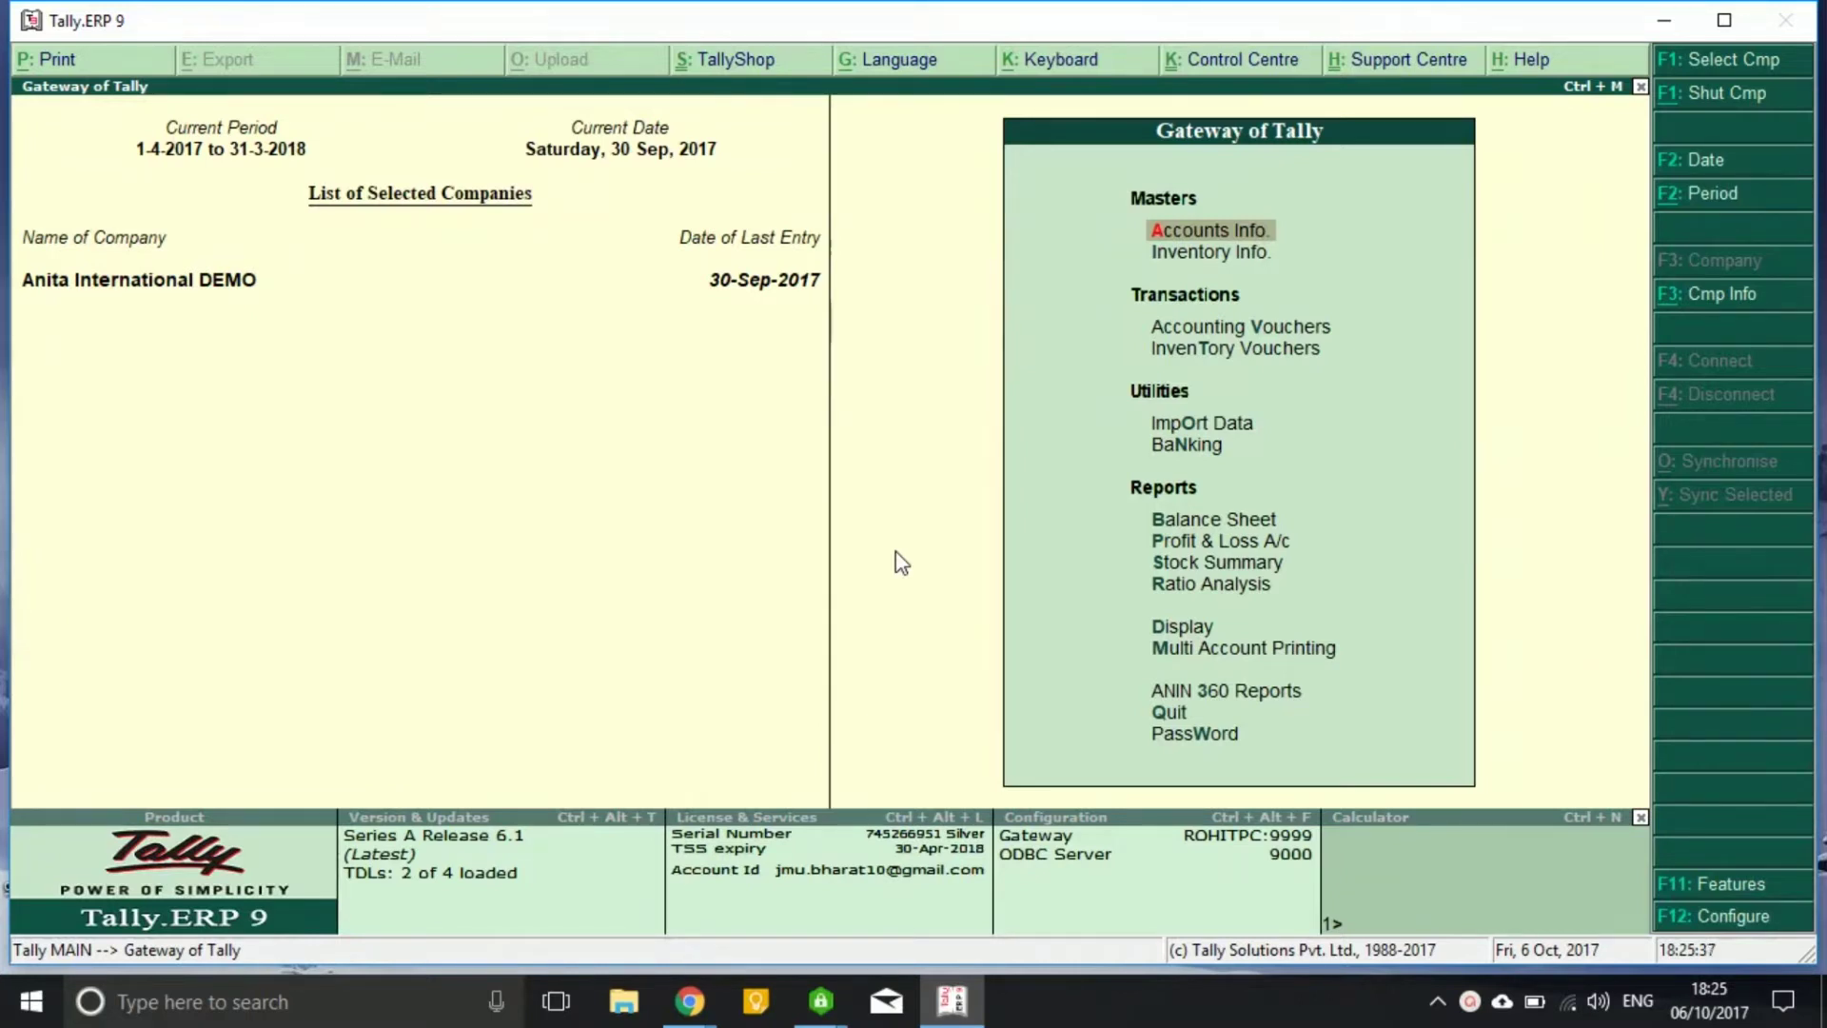
Step: Go from the Gateway to Inventory Info. > Stock Items > Create
key("Return")
key("Escape")
key("Down")
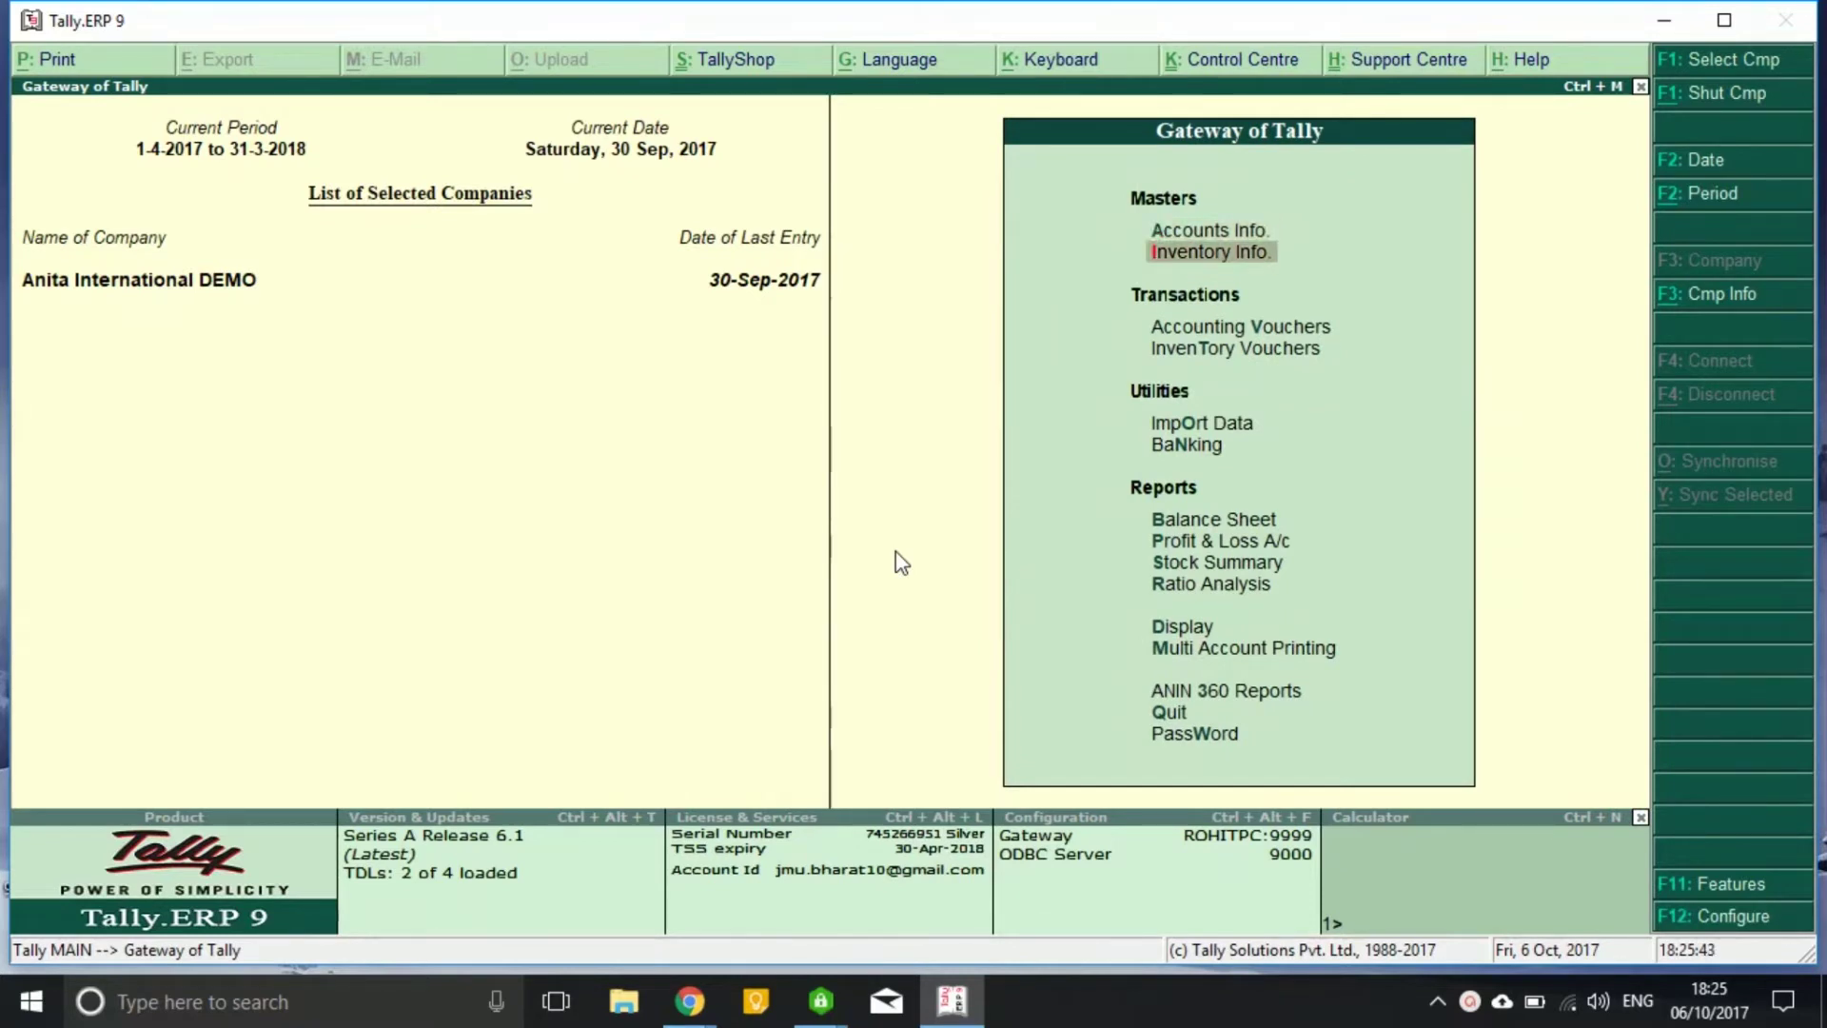
key("Return")
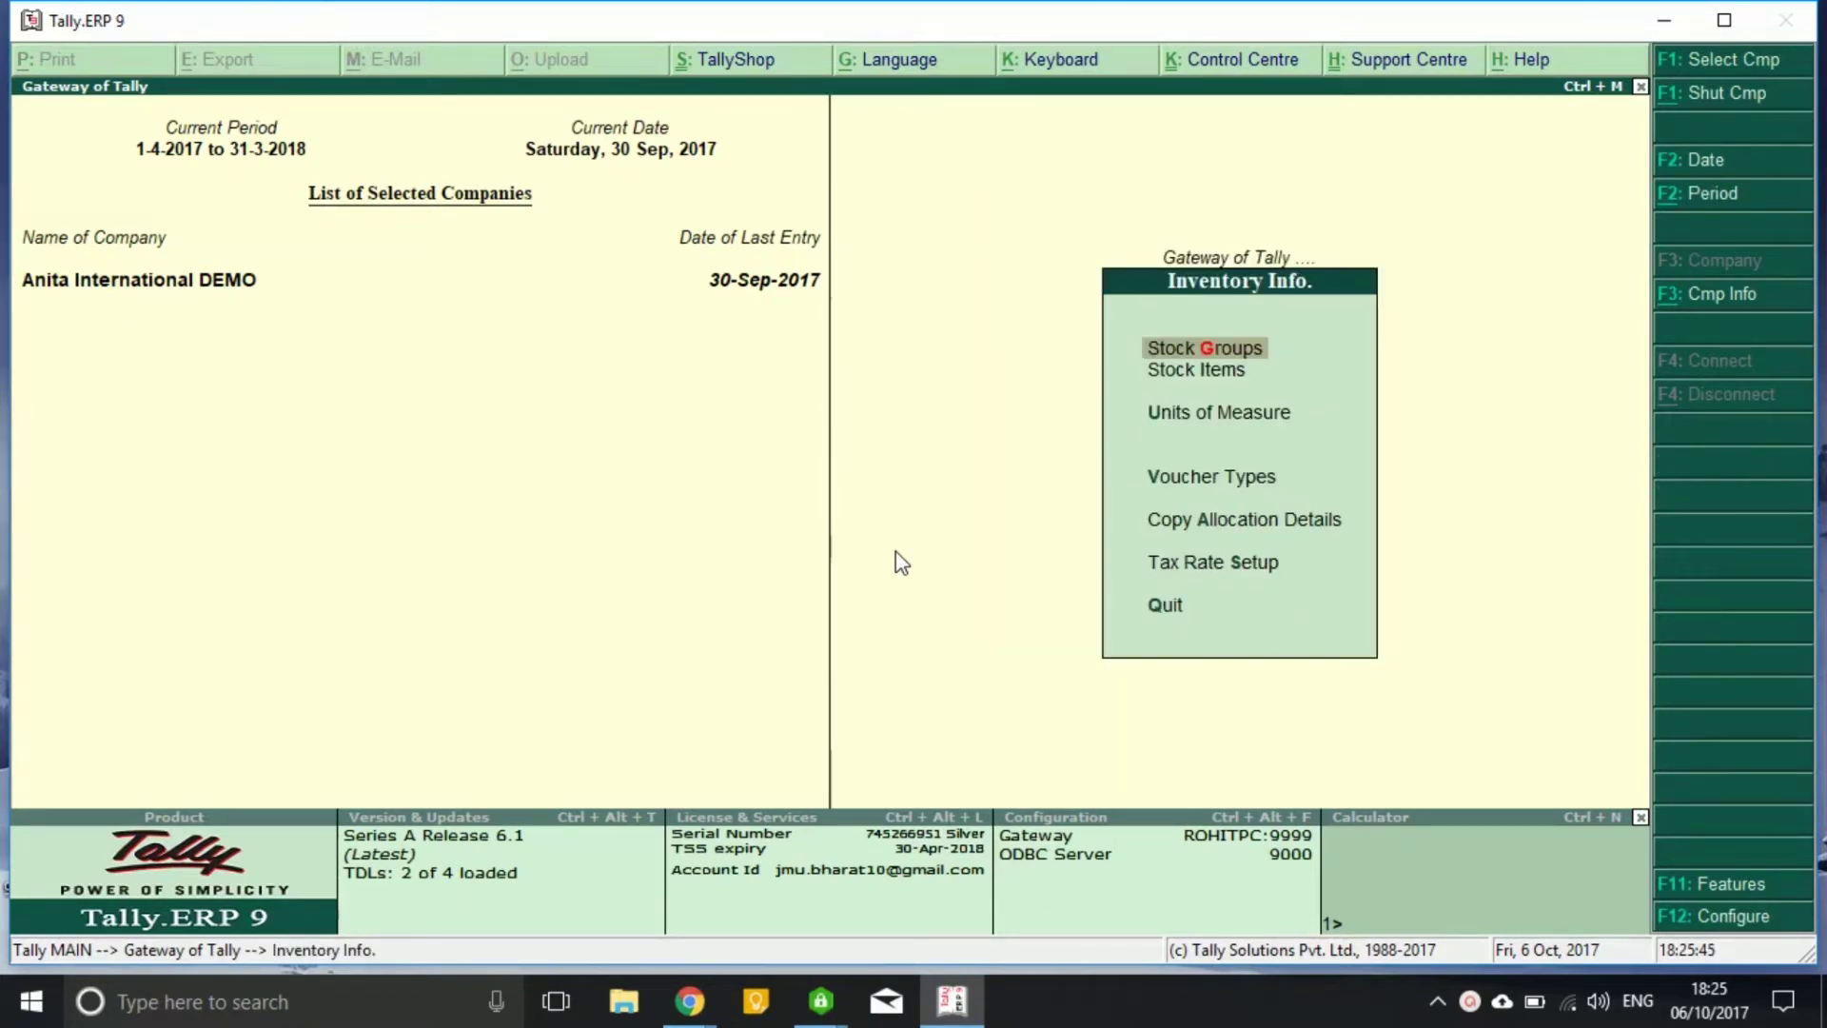
key("Down")
key("Return")
key("Down")
key("Down")
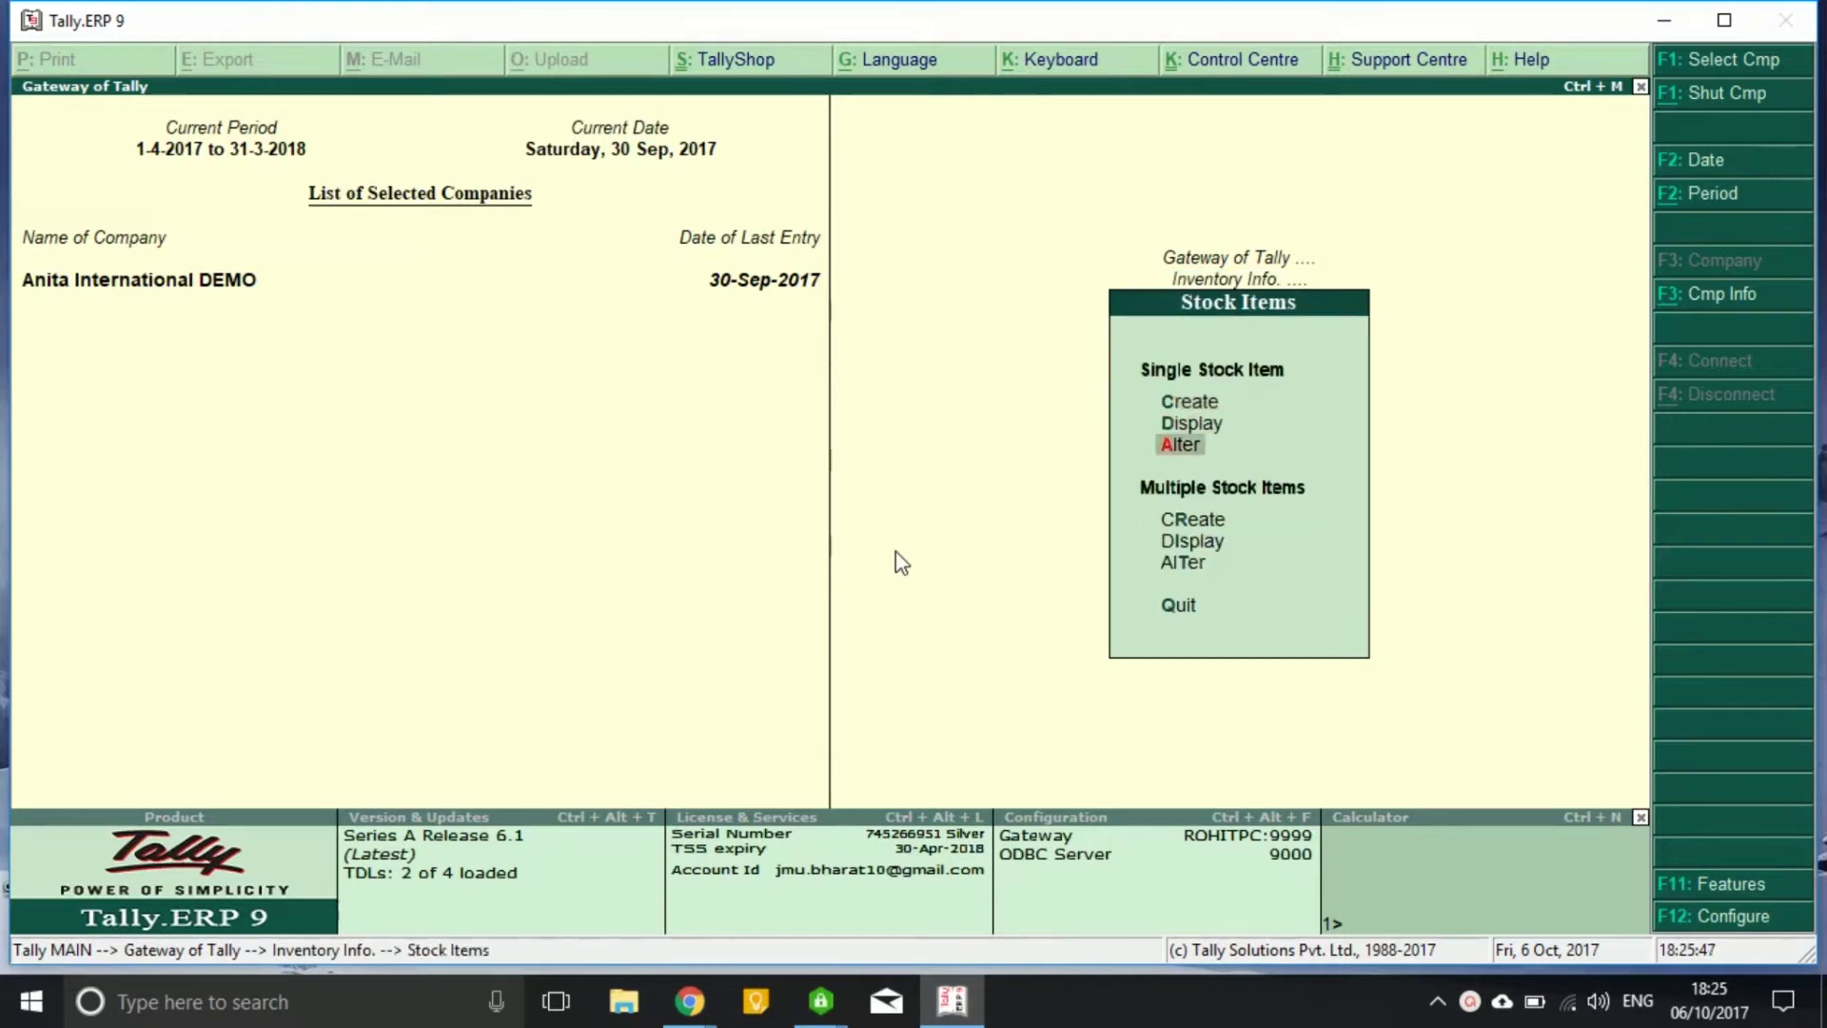
key("Up")
key("Up")
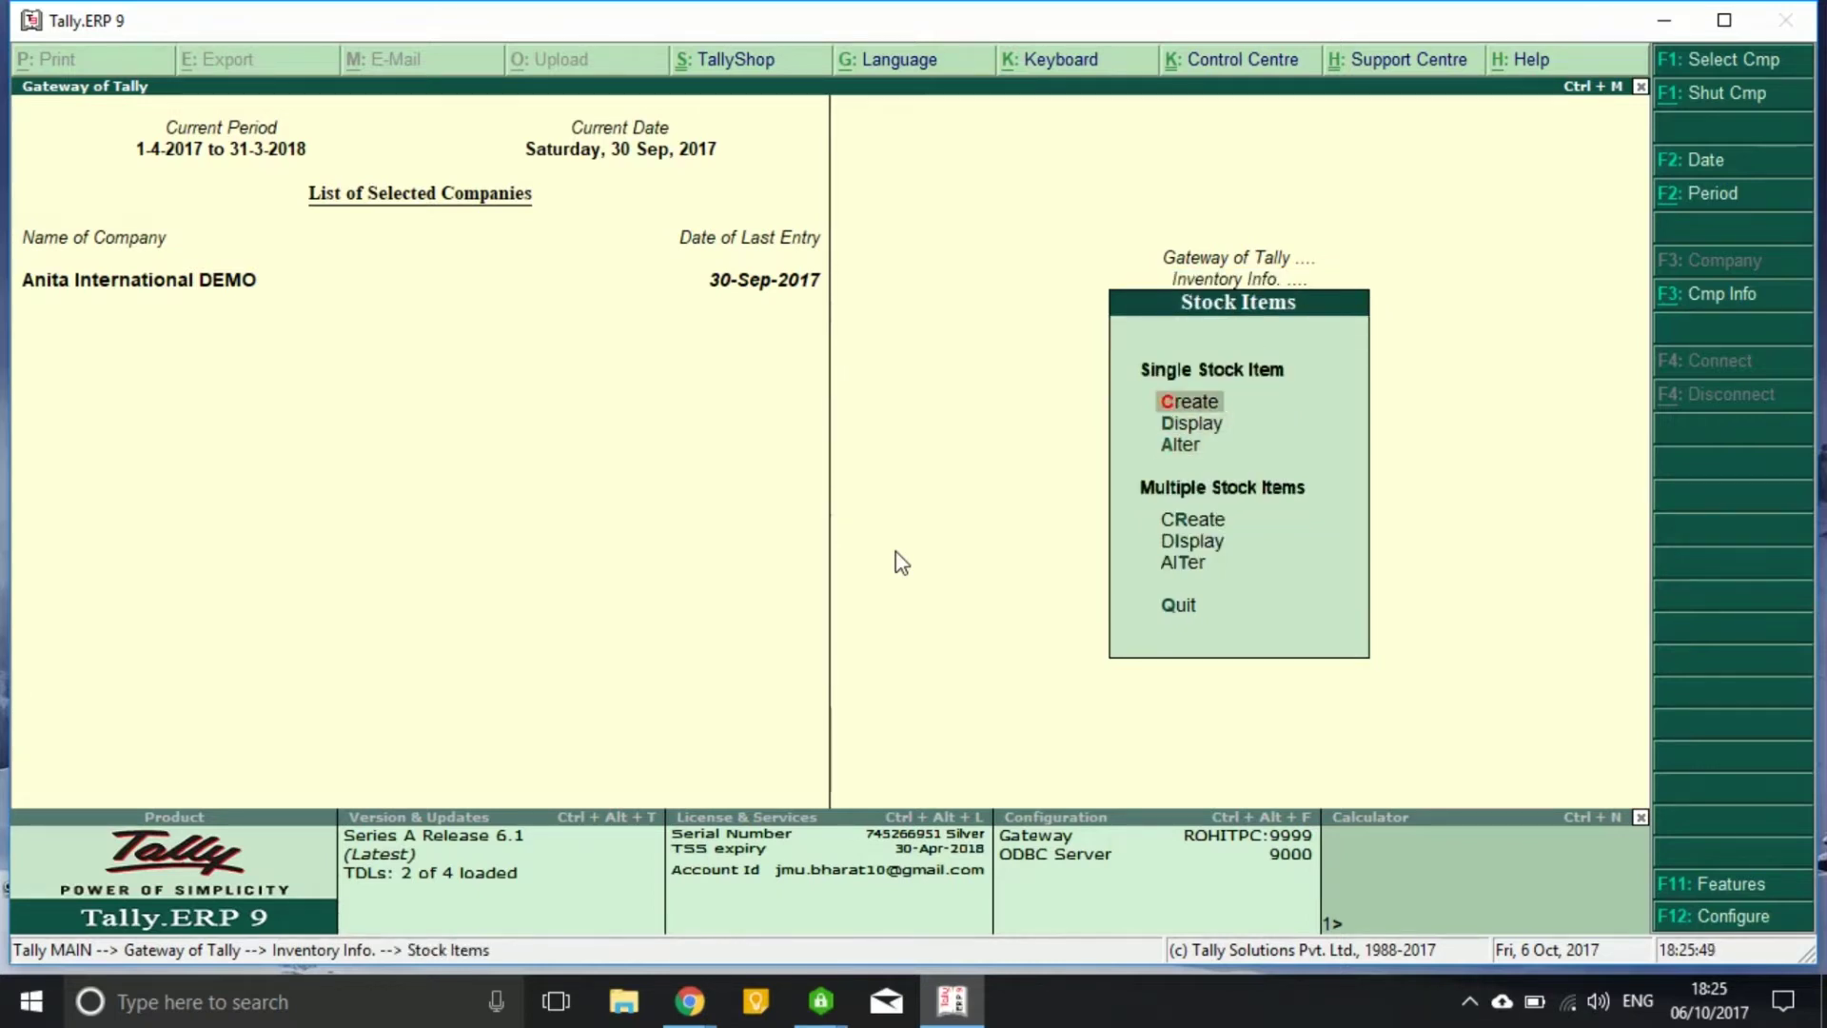
key("Return")
Step: Name the stock item 'Clothing item 1' under Primary with unit Nos, and enable GST details
type("C")
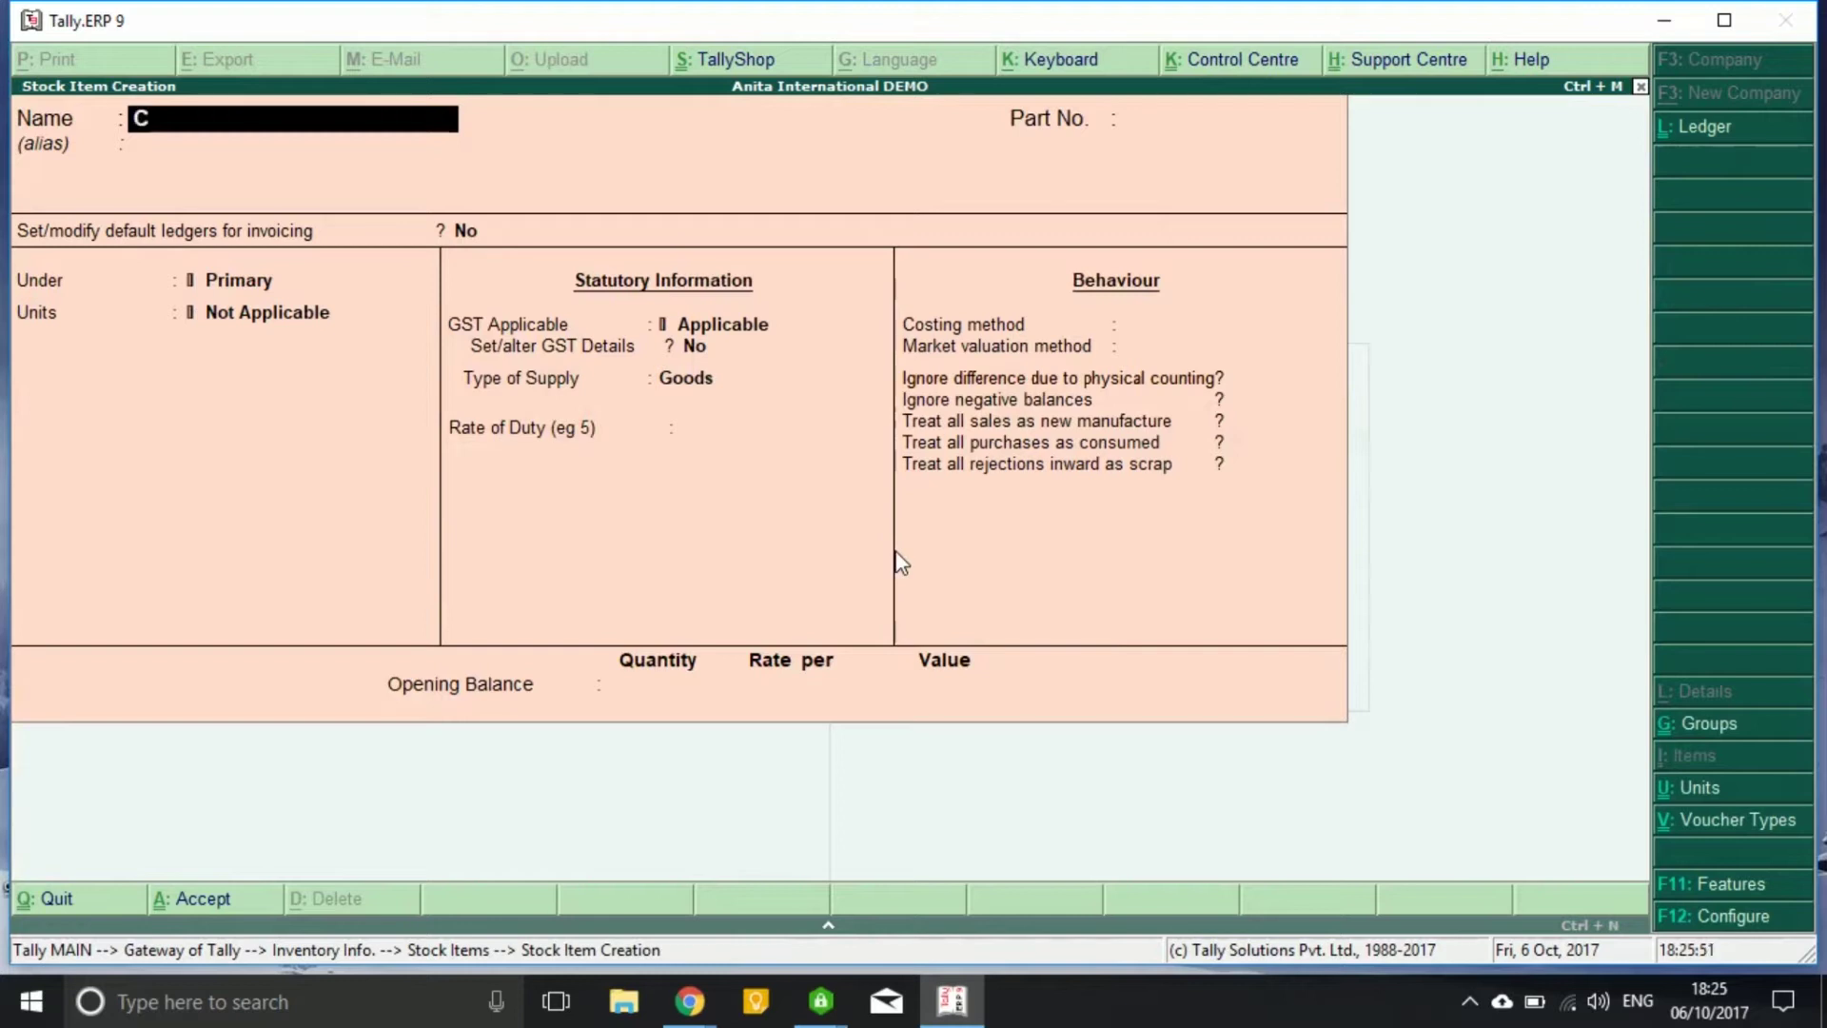
type("lothing item 1")
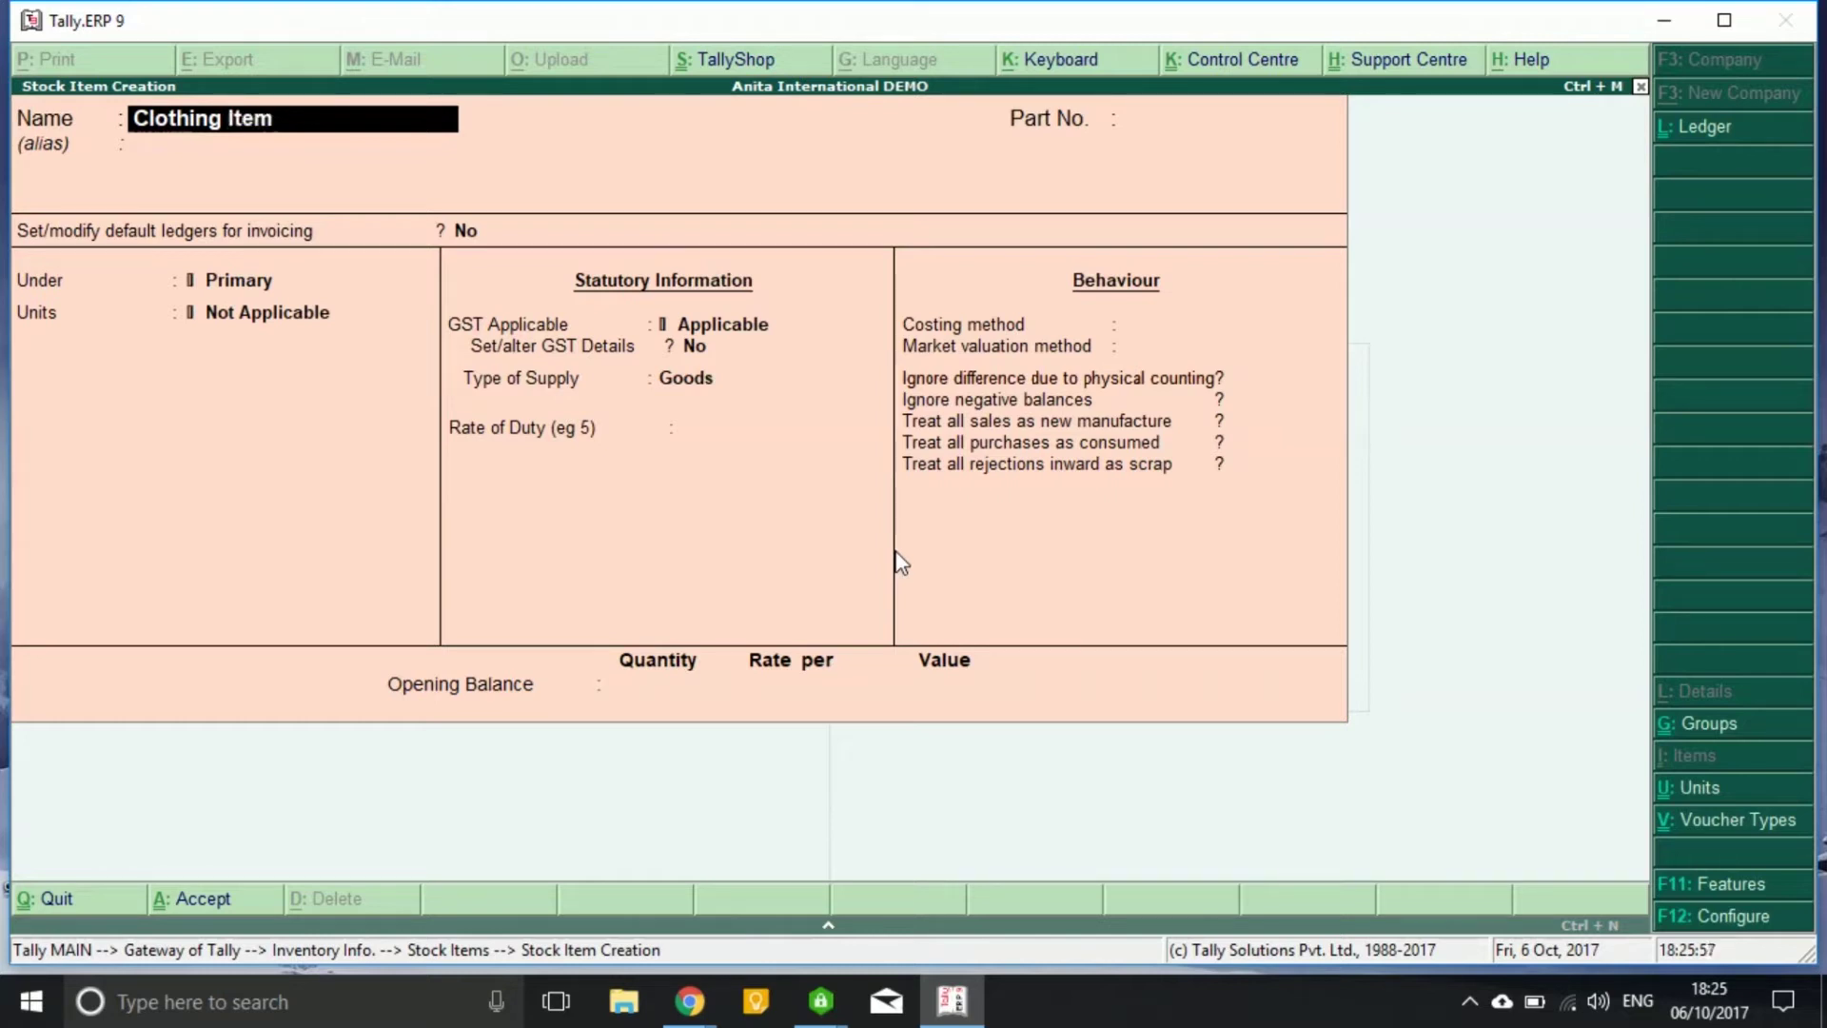
key("Return")
key("Return")
key("Return")
key("Return")
key("Return")
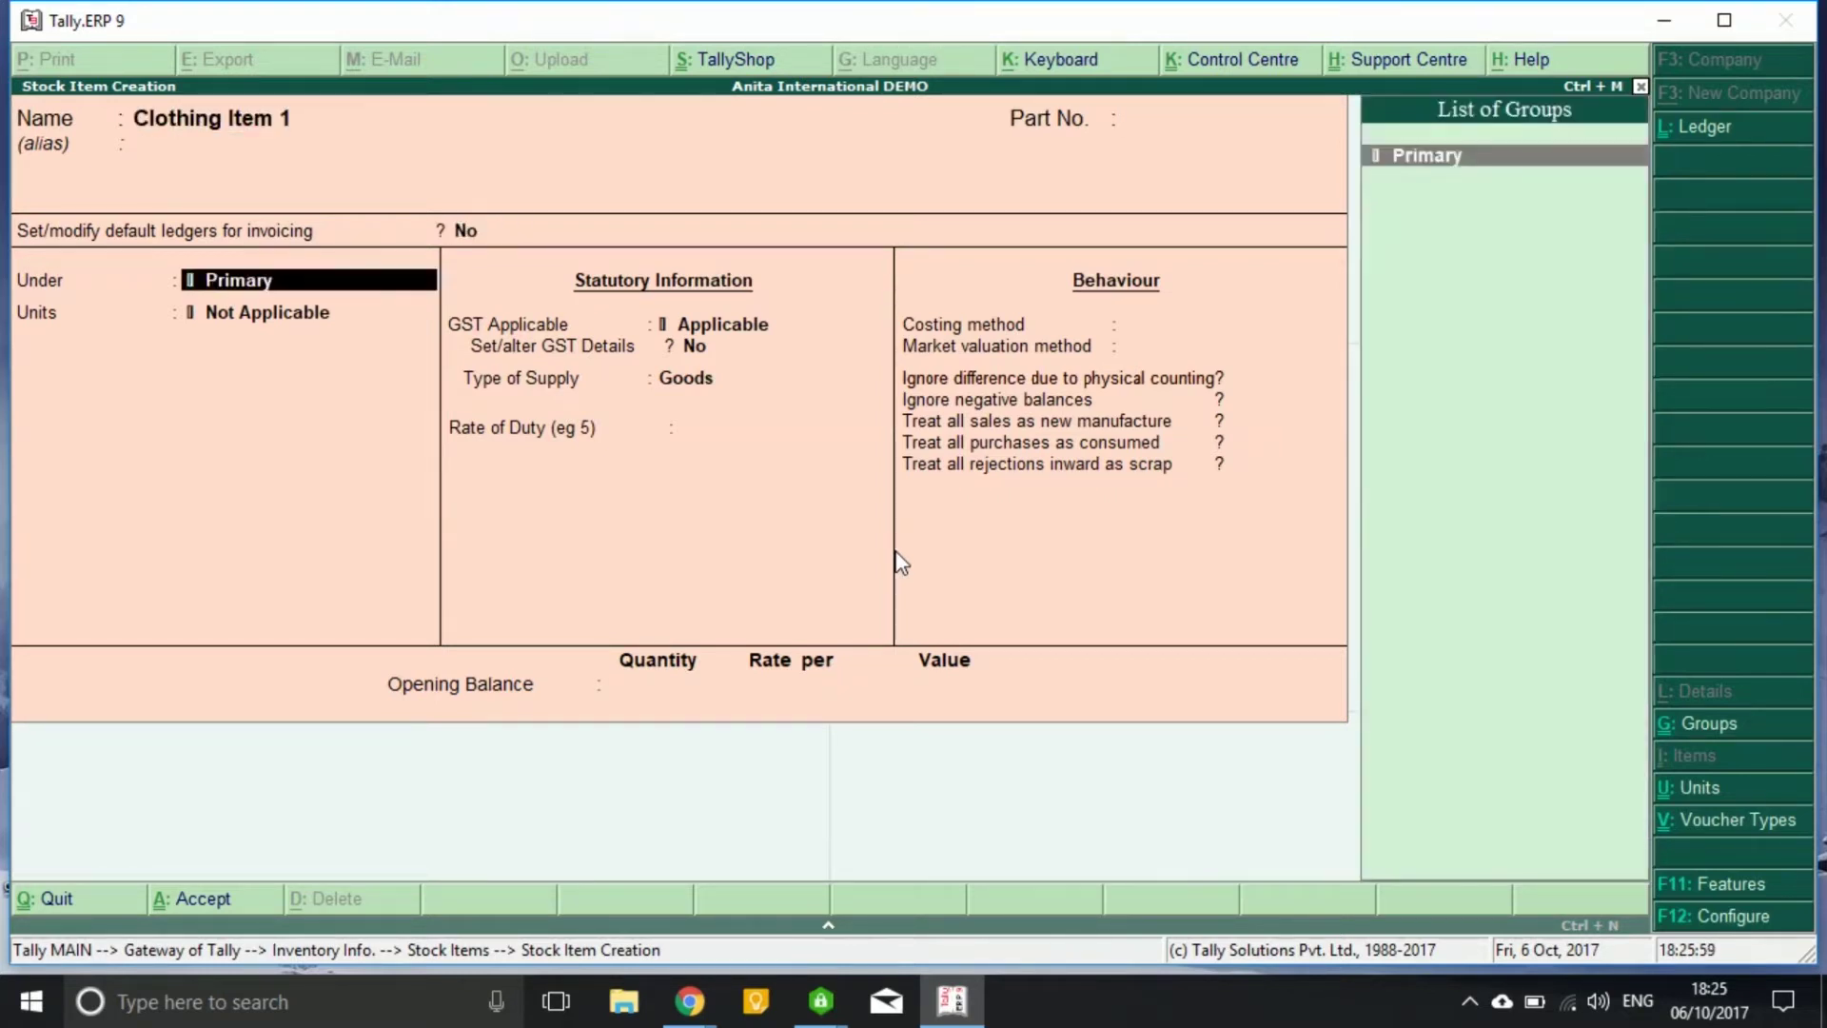
key("Down")
key("Down")
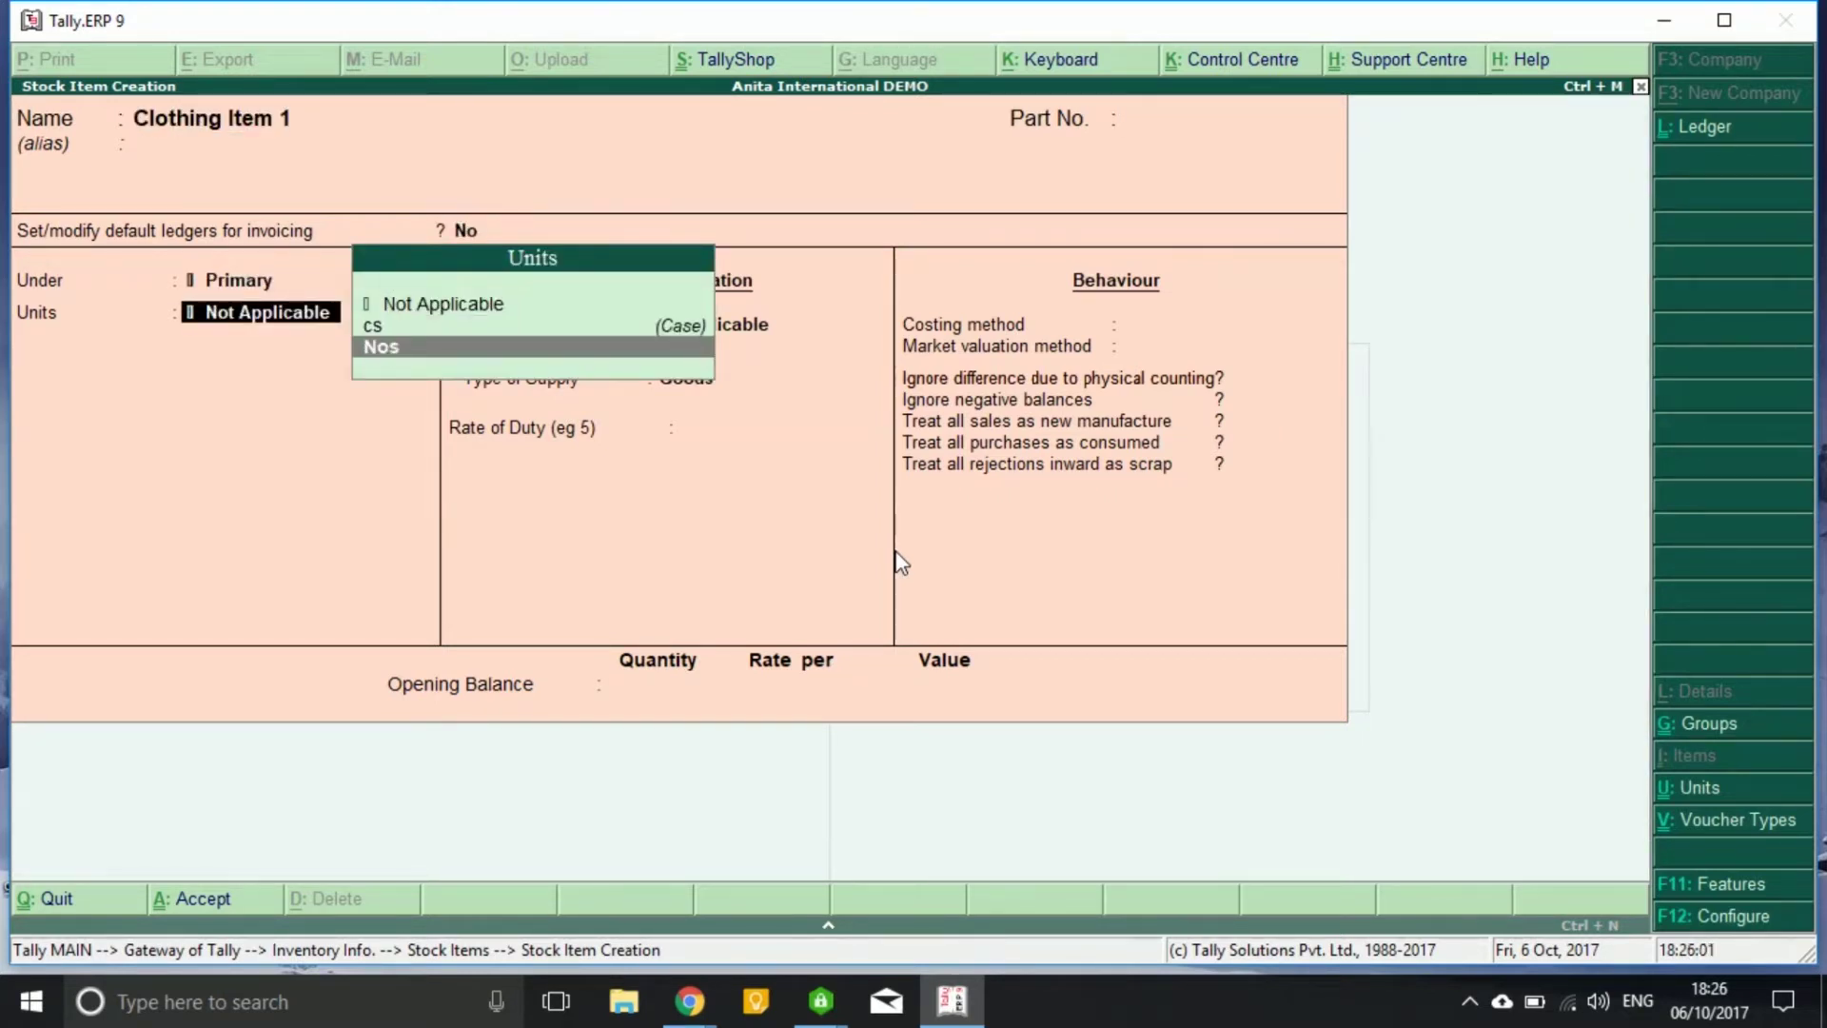
key("Return")
key("Return")
key("Return")
key("Return")
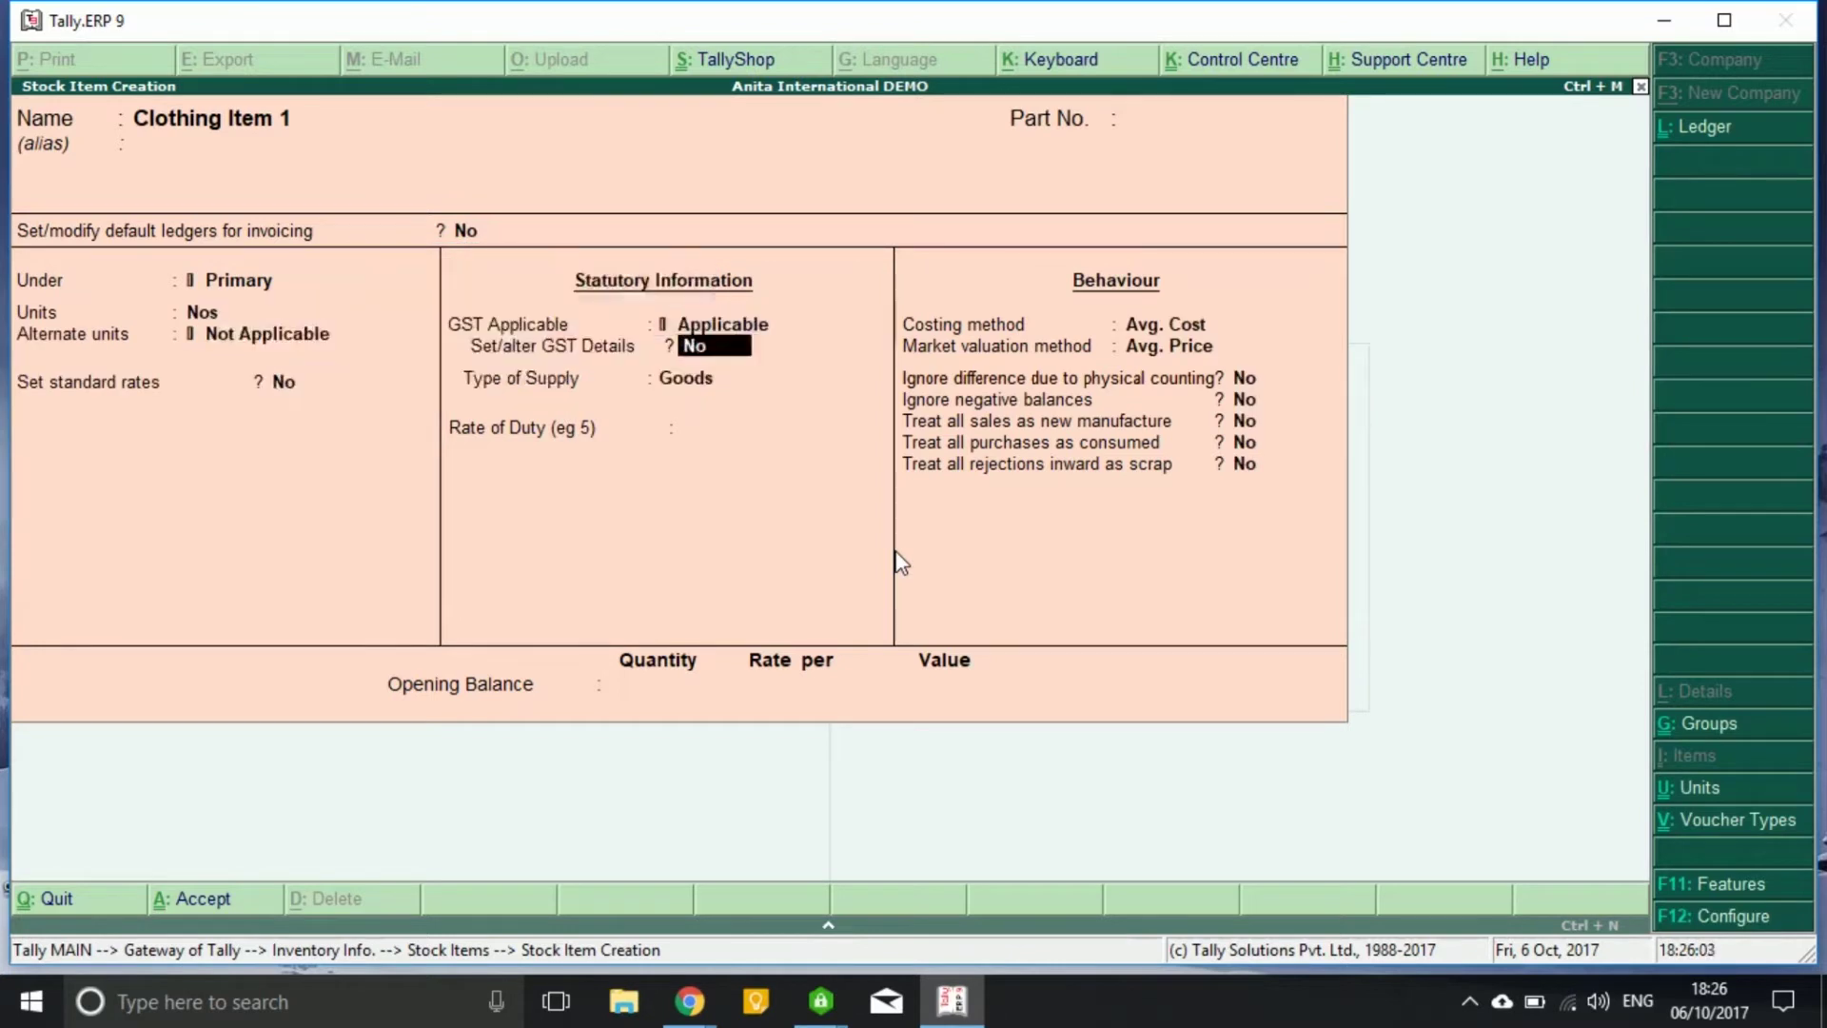
key("y")
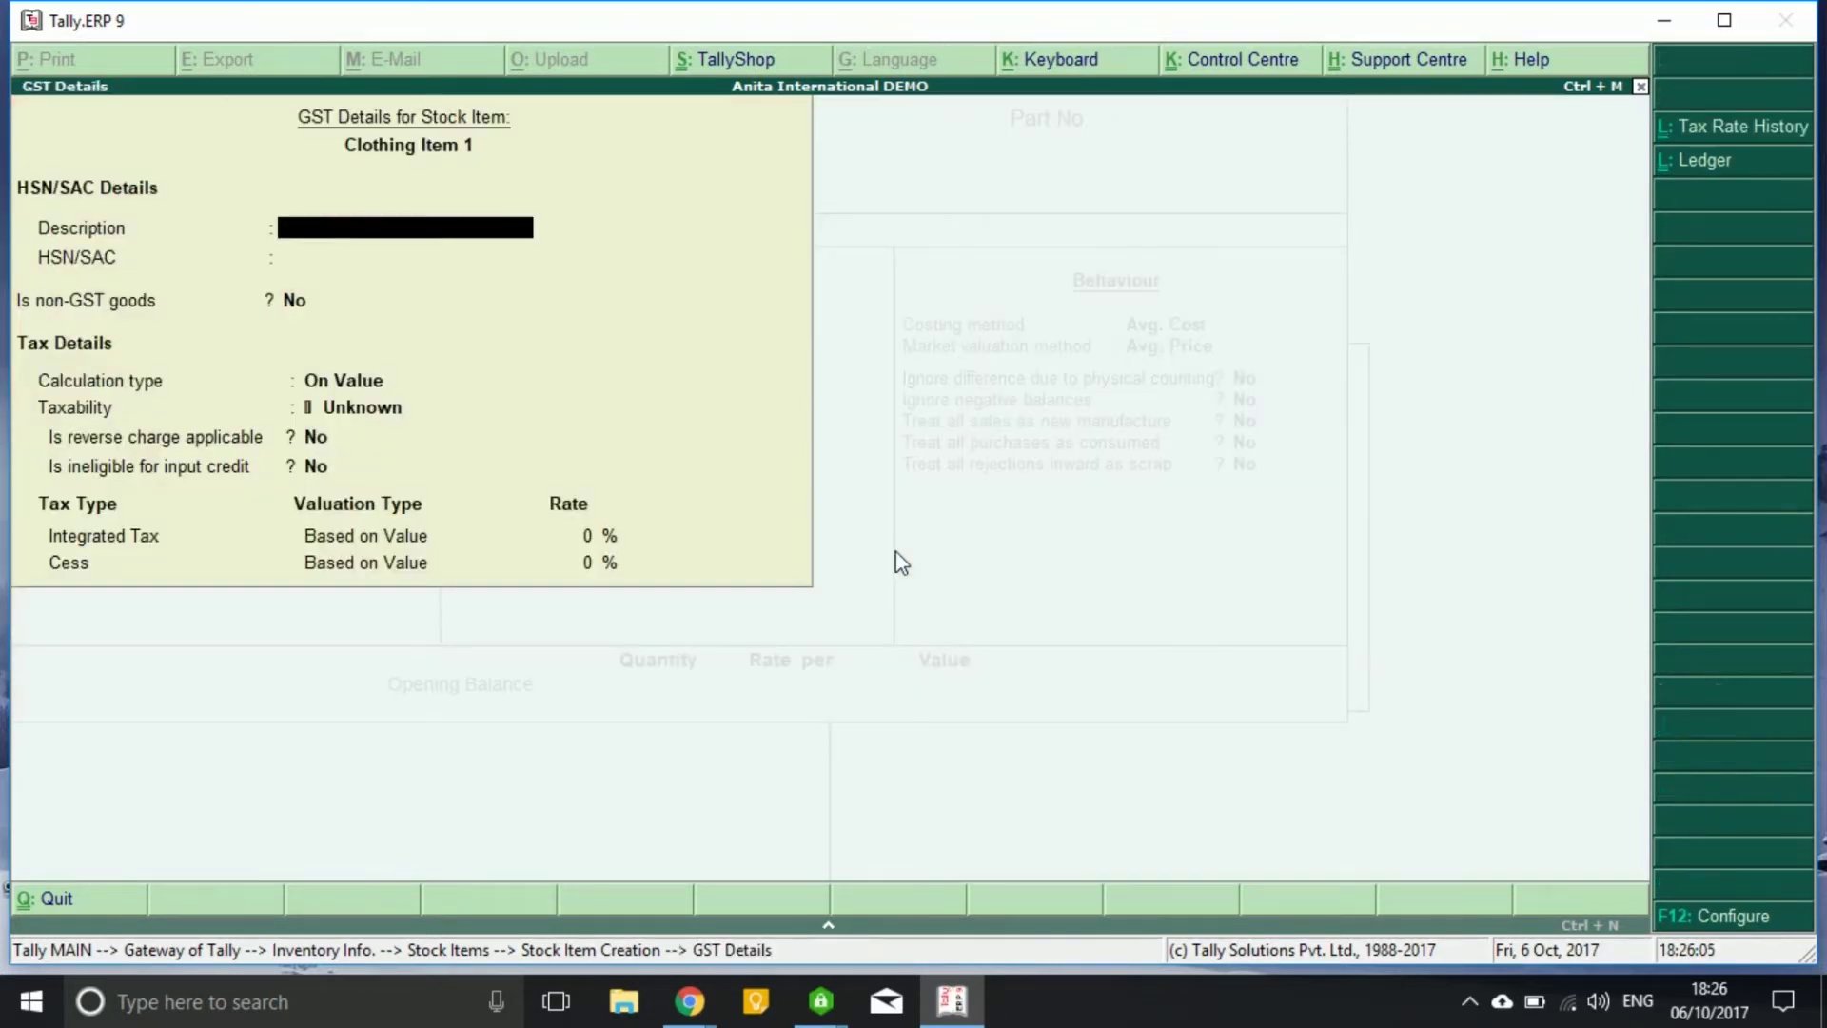
Step: Enter HSN/SAC code 081098 in Clothing Item 1's GST details
key("Return")
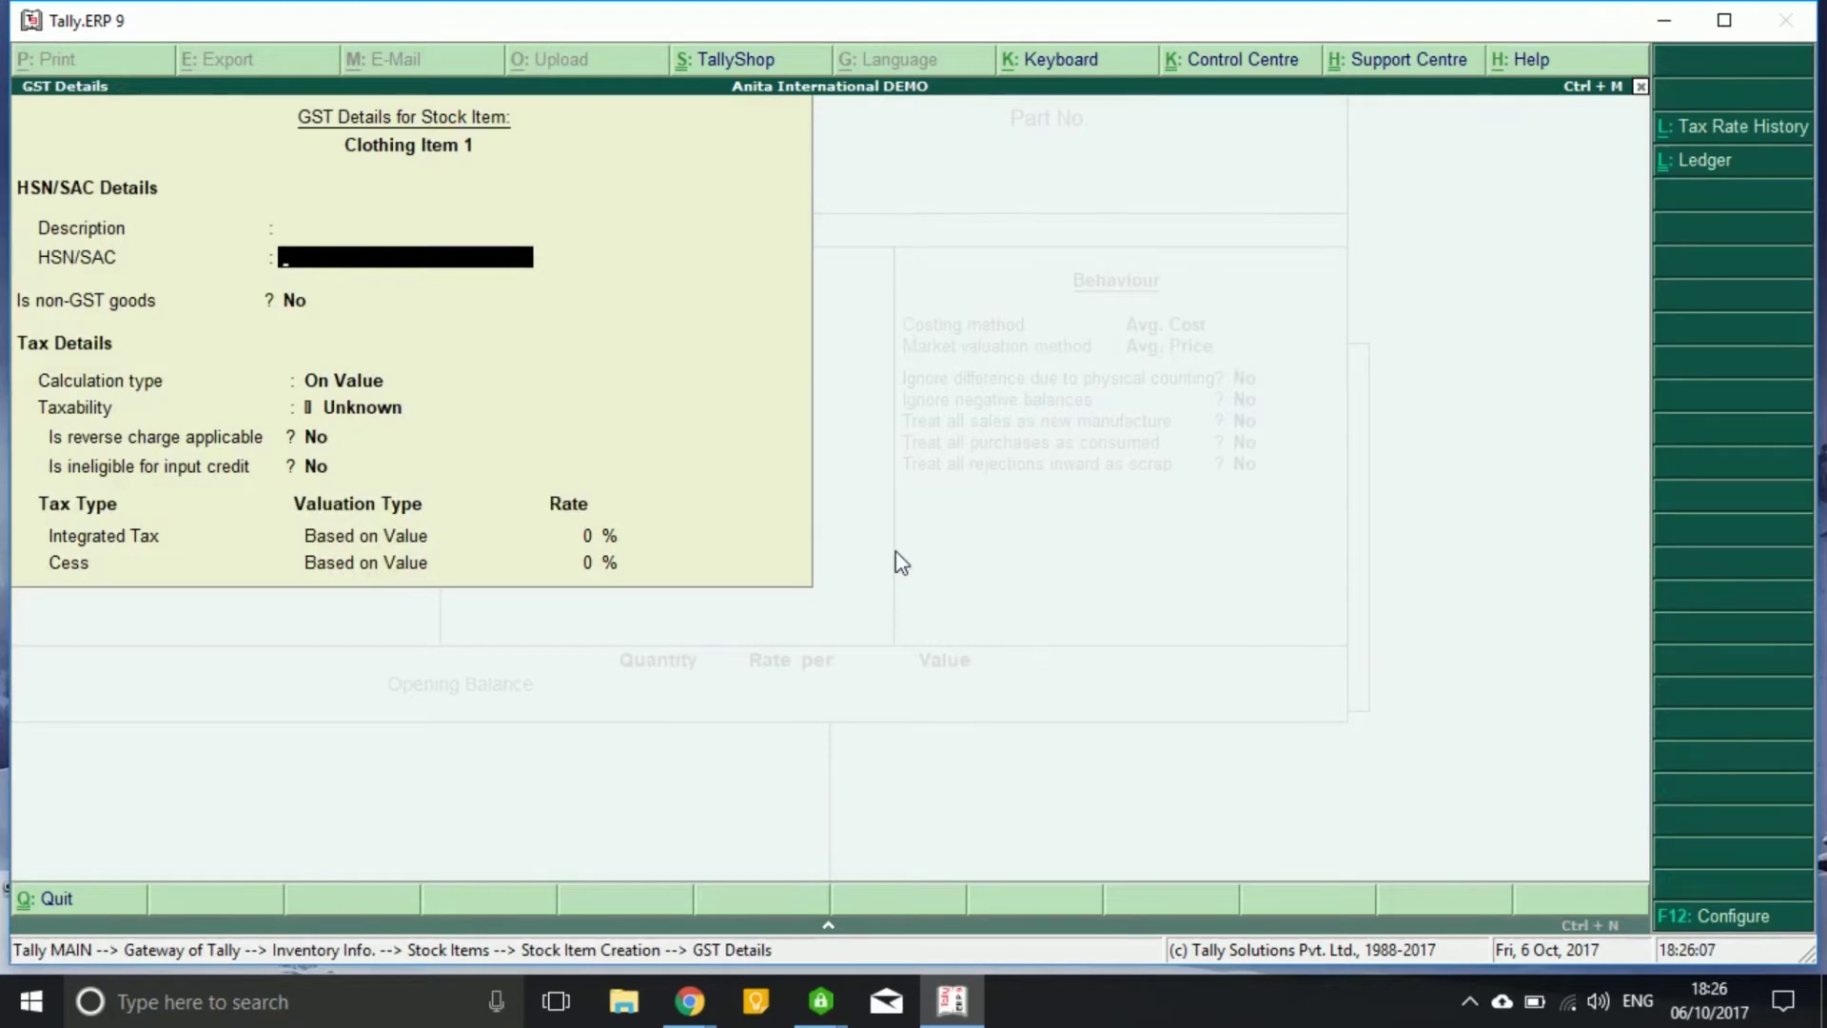
type("081098")
key("Return")
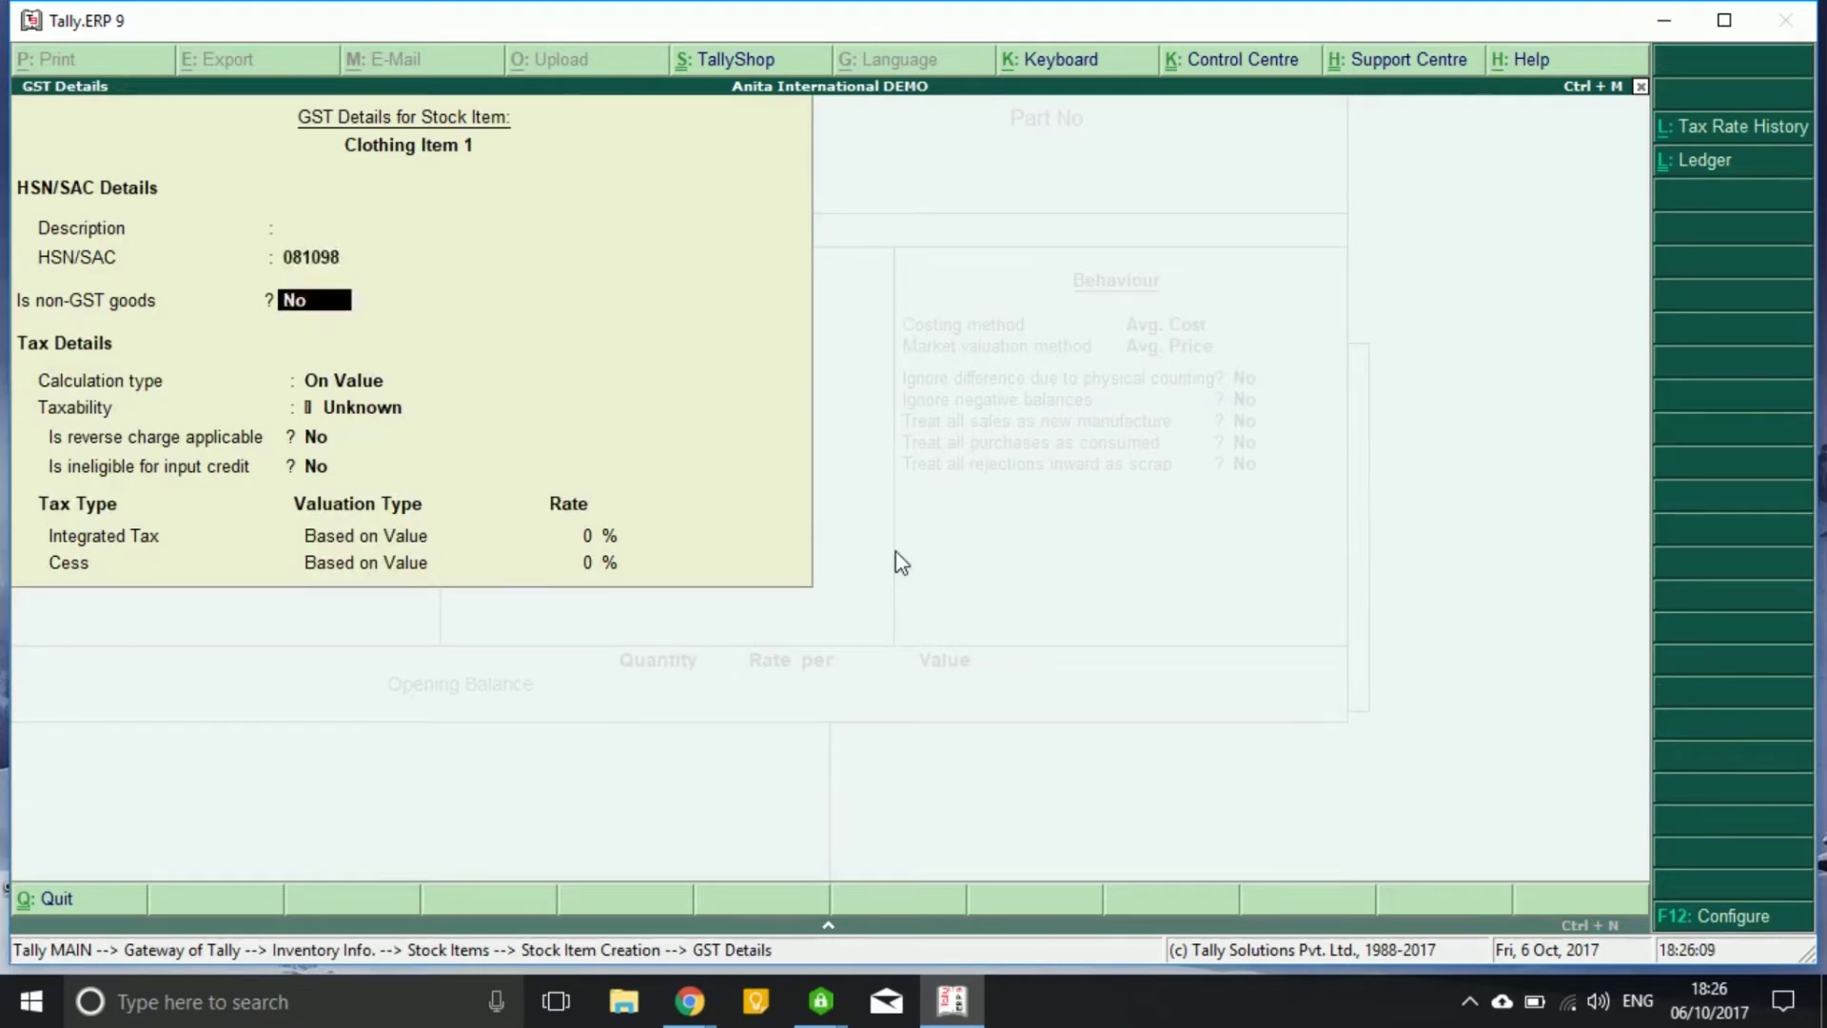
key("Return")
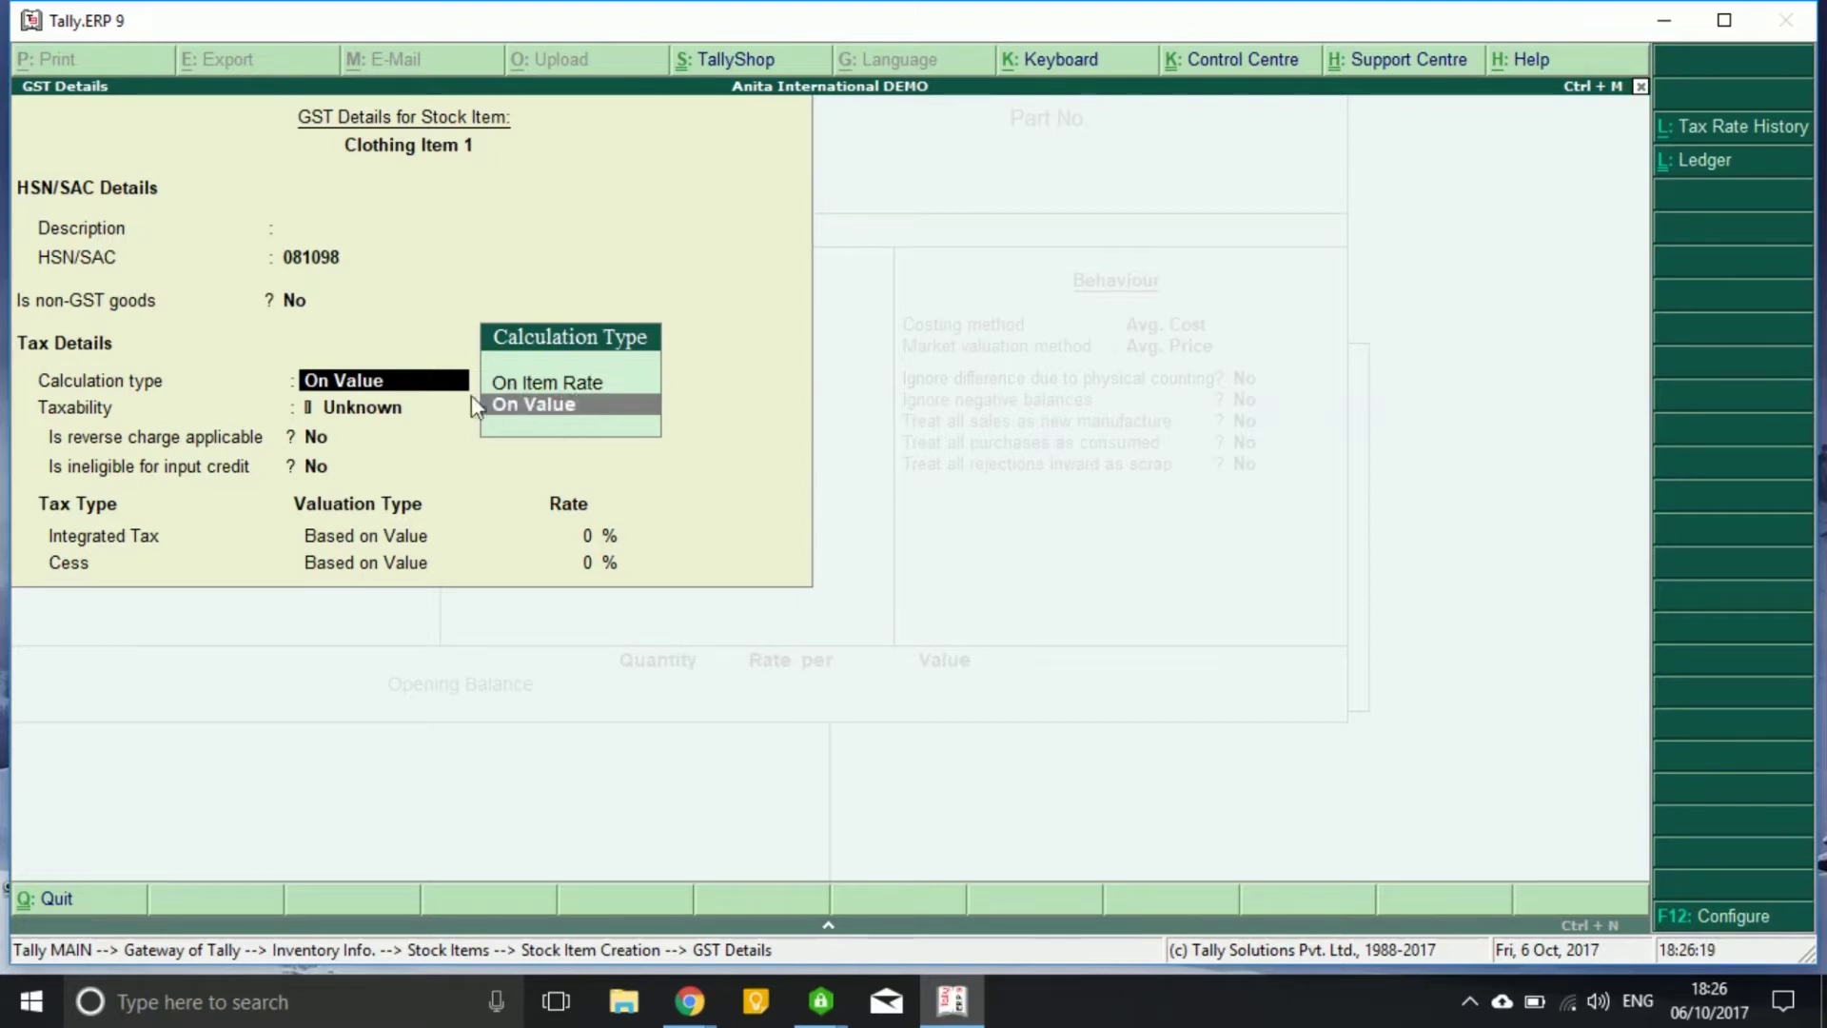
Step: Set GST calculation to On Item Rate with slabs: 5% up to 1,000 and 12% above 1,000
key("Up")
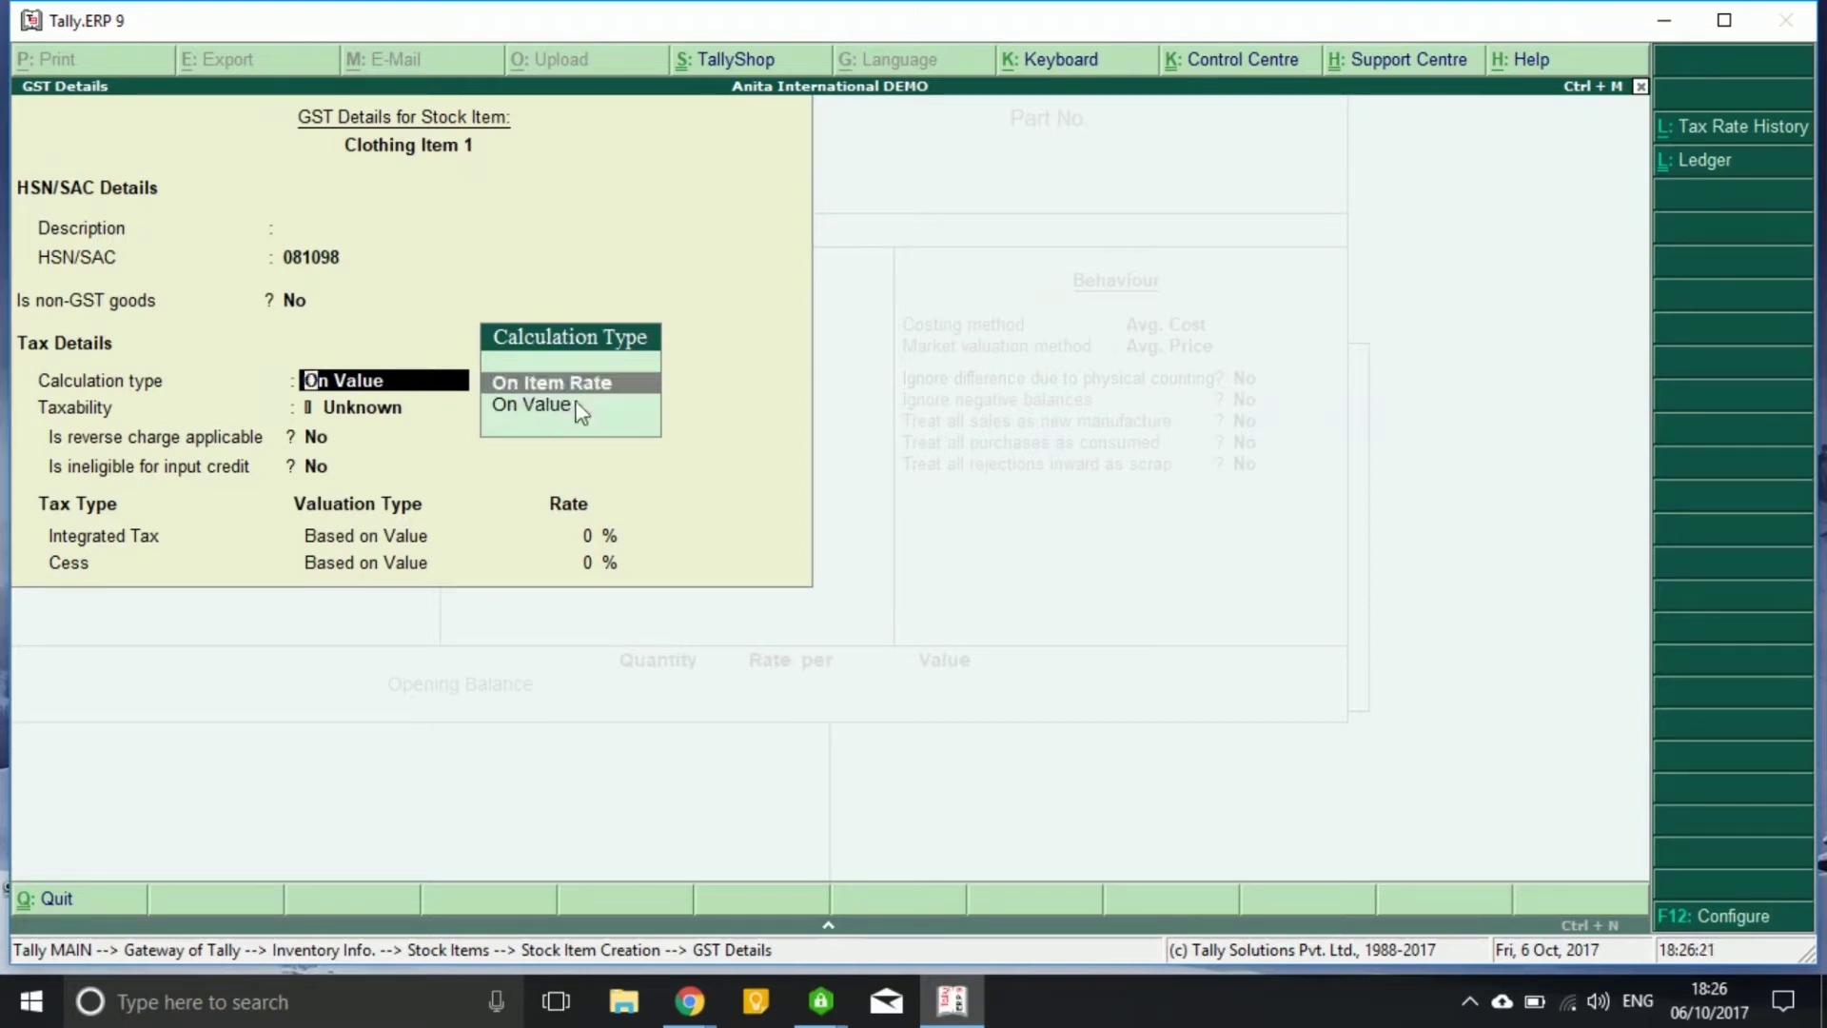
key("Return")
key("y")
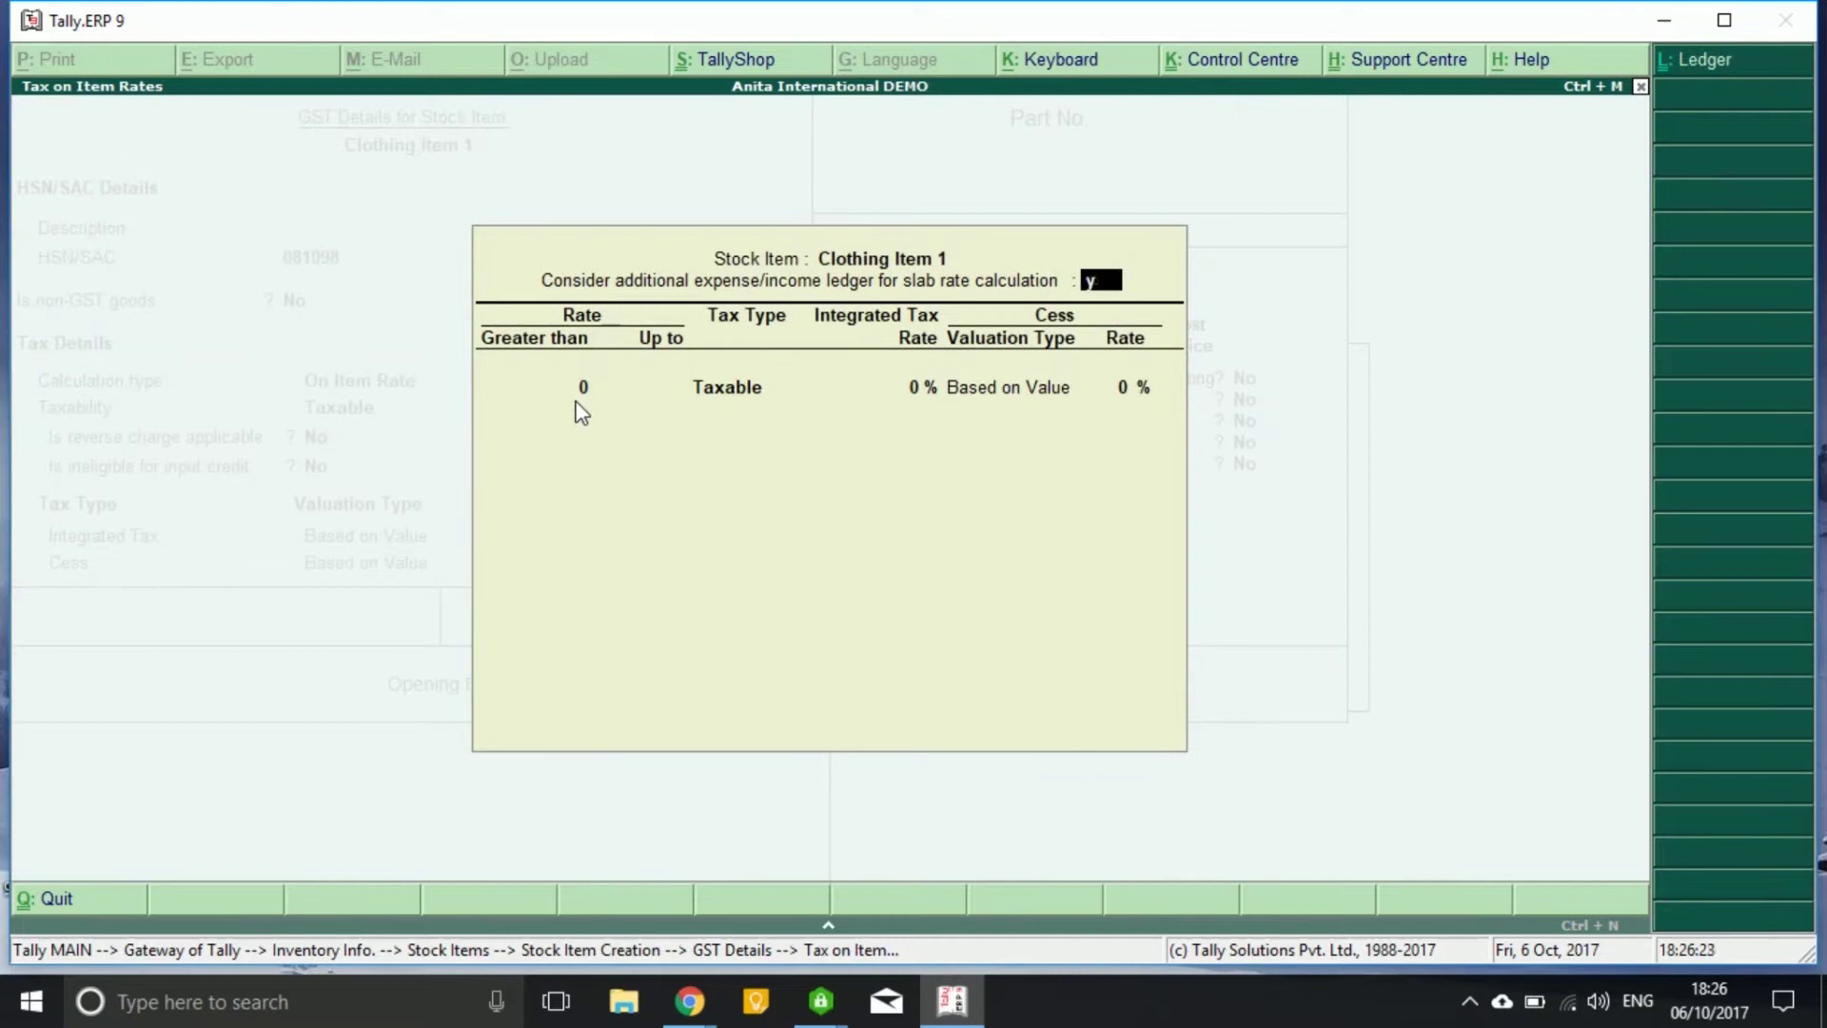
key("Return")
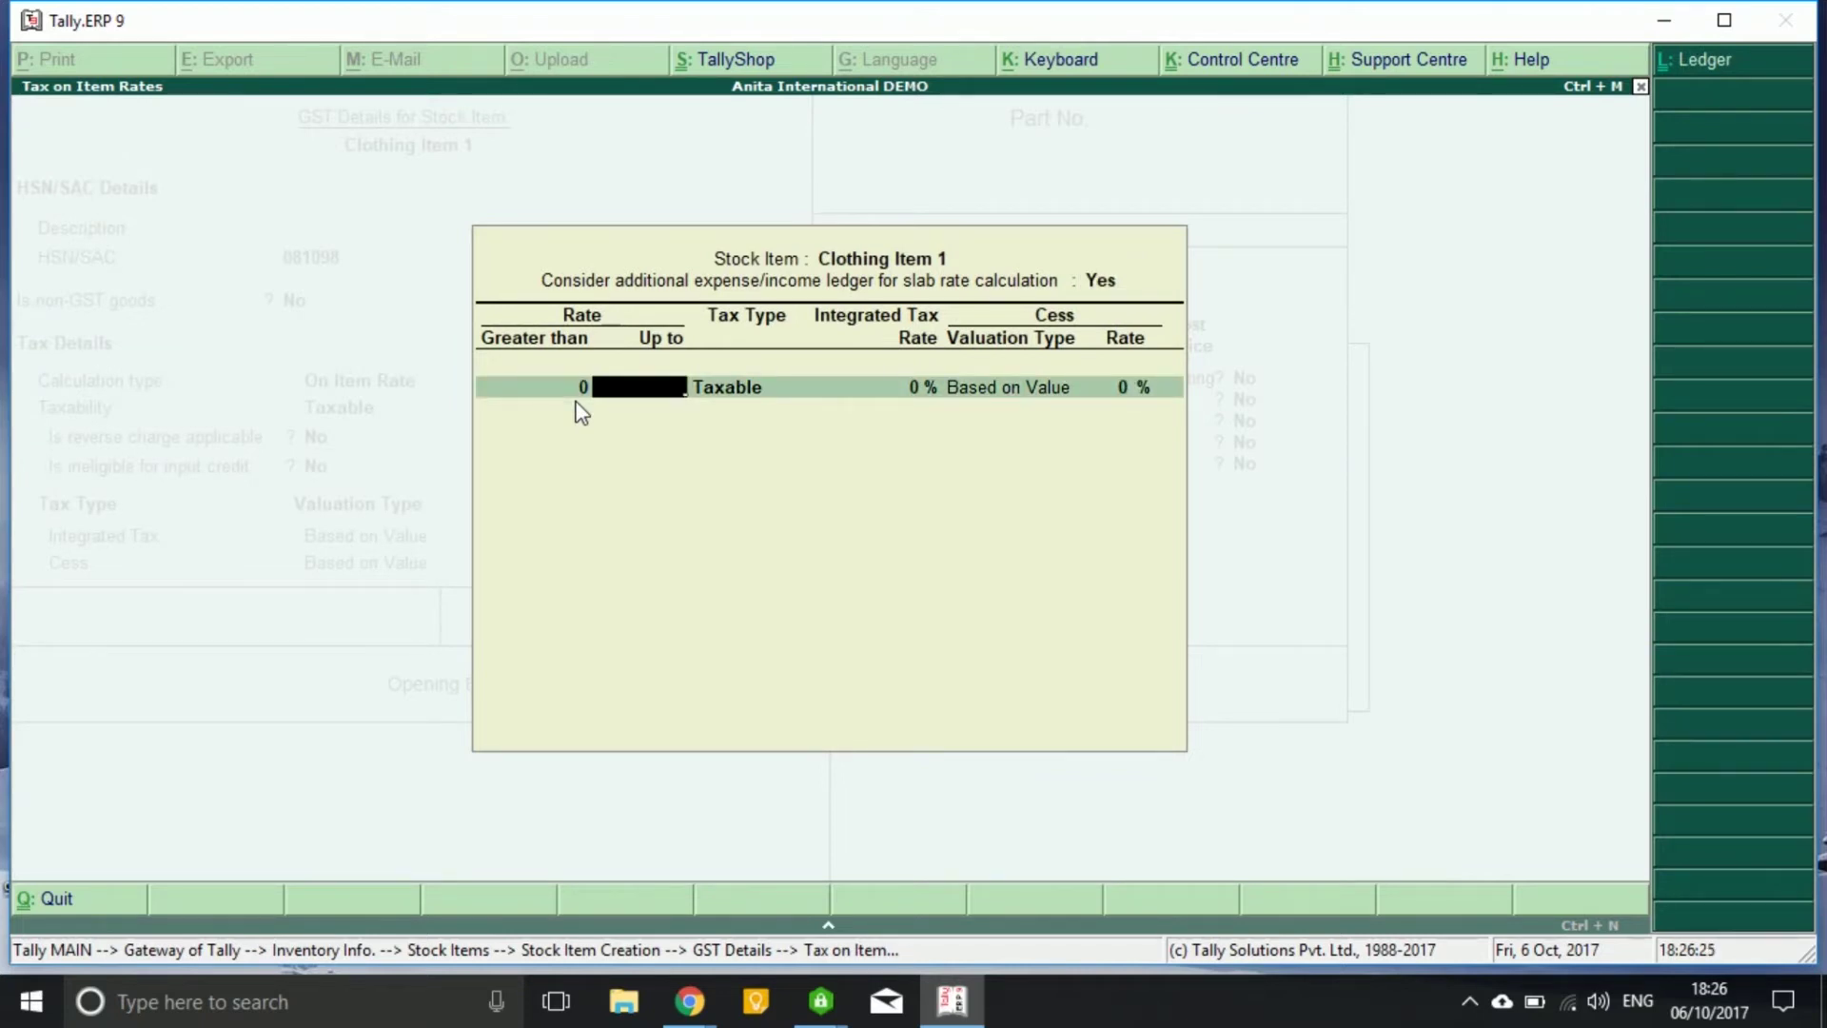
type("1,")
type("000")
key("Return")
type("5")
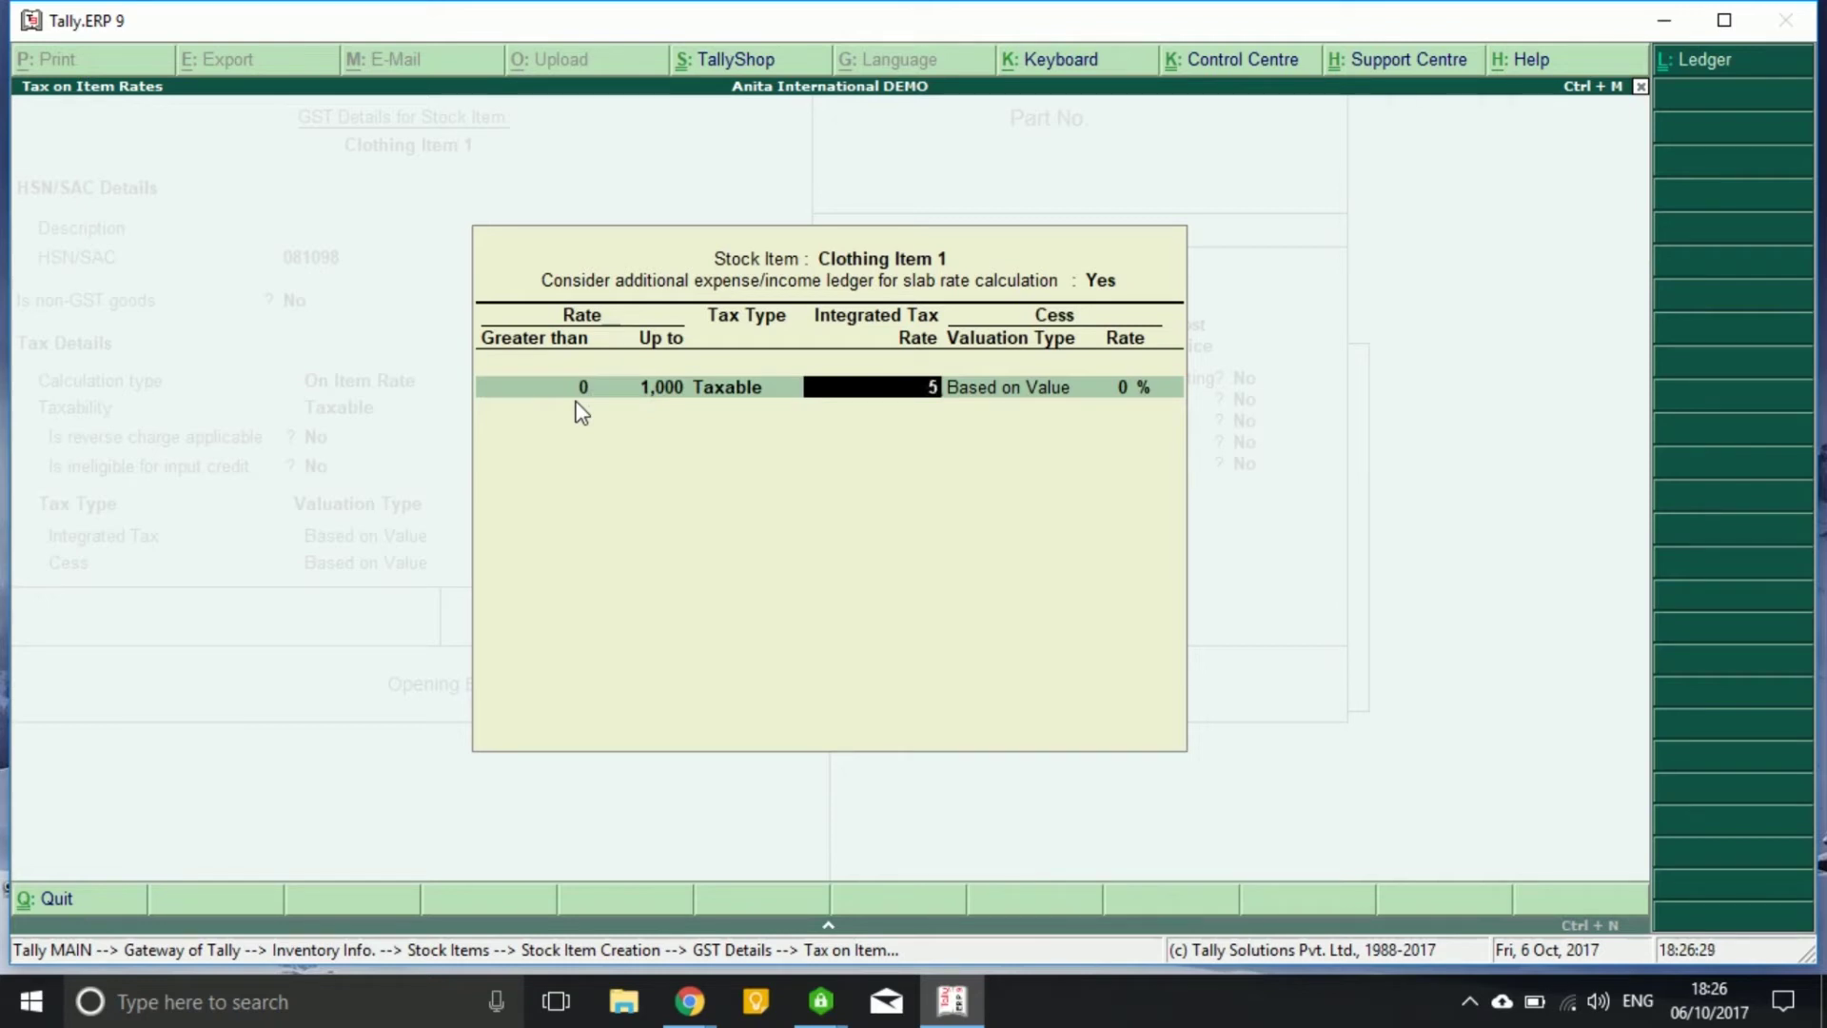
key("Return")
key("Return")
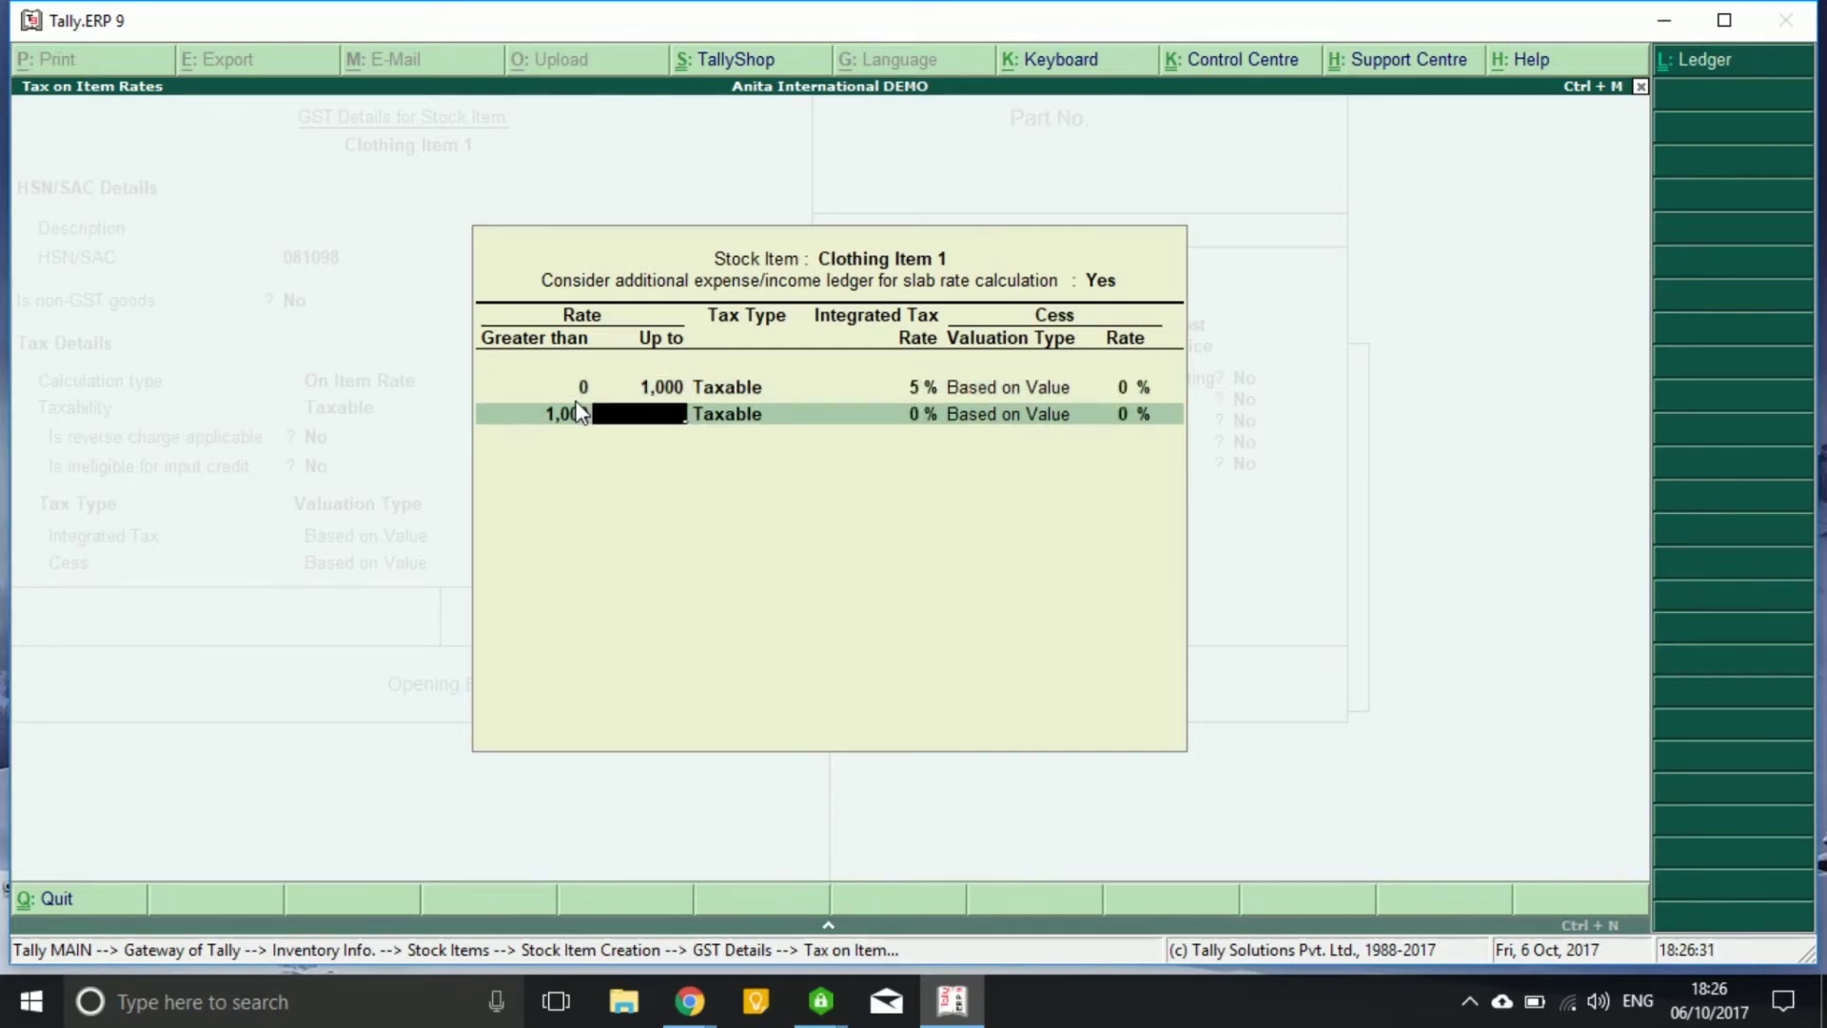
key("Return")
key("Return")
type("12")
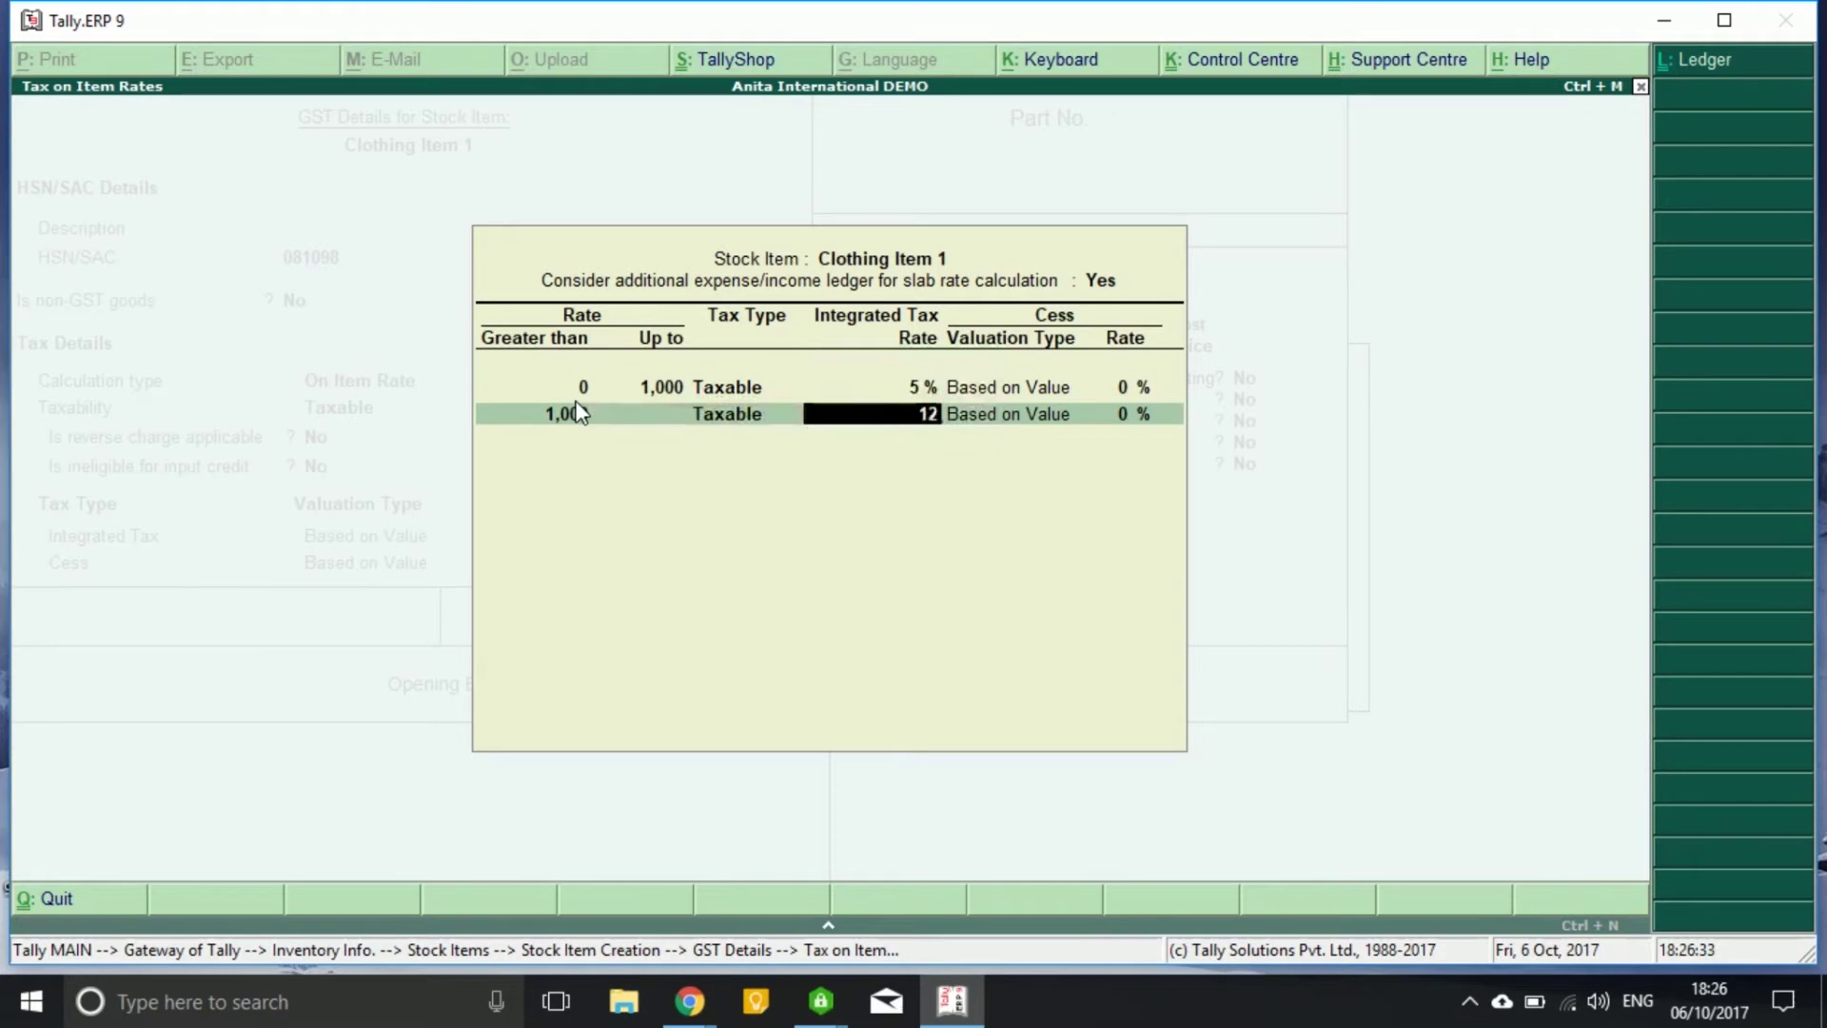
key("Return")
key("Return")
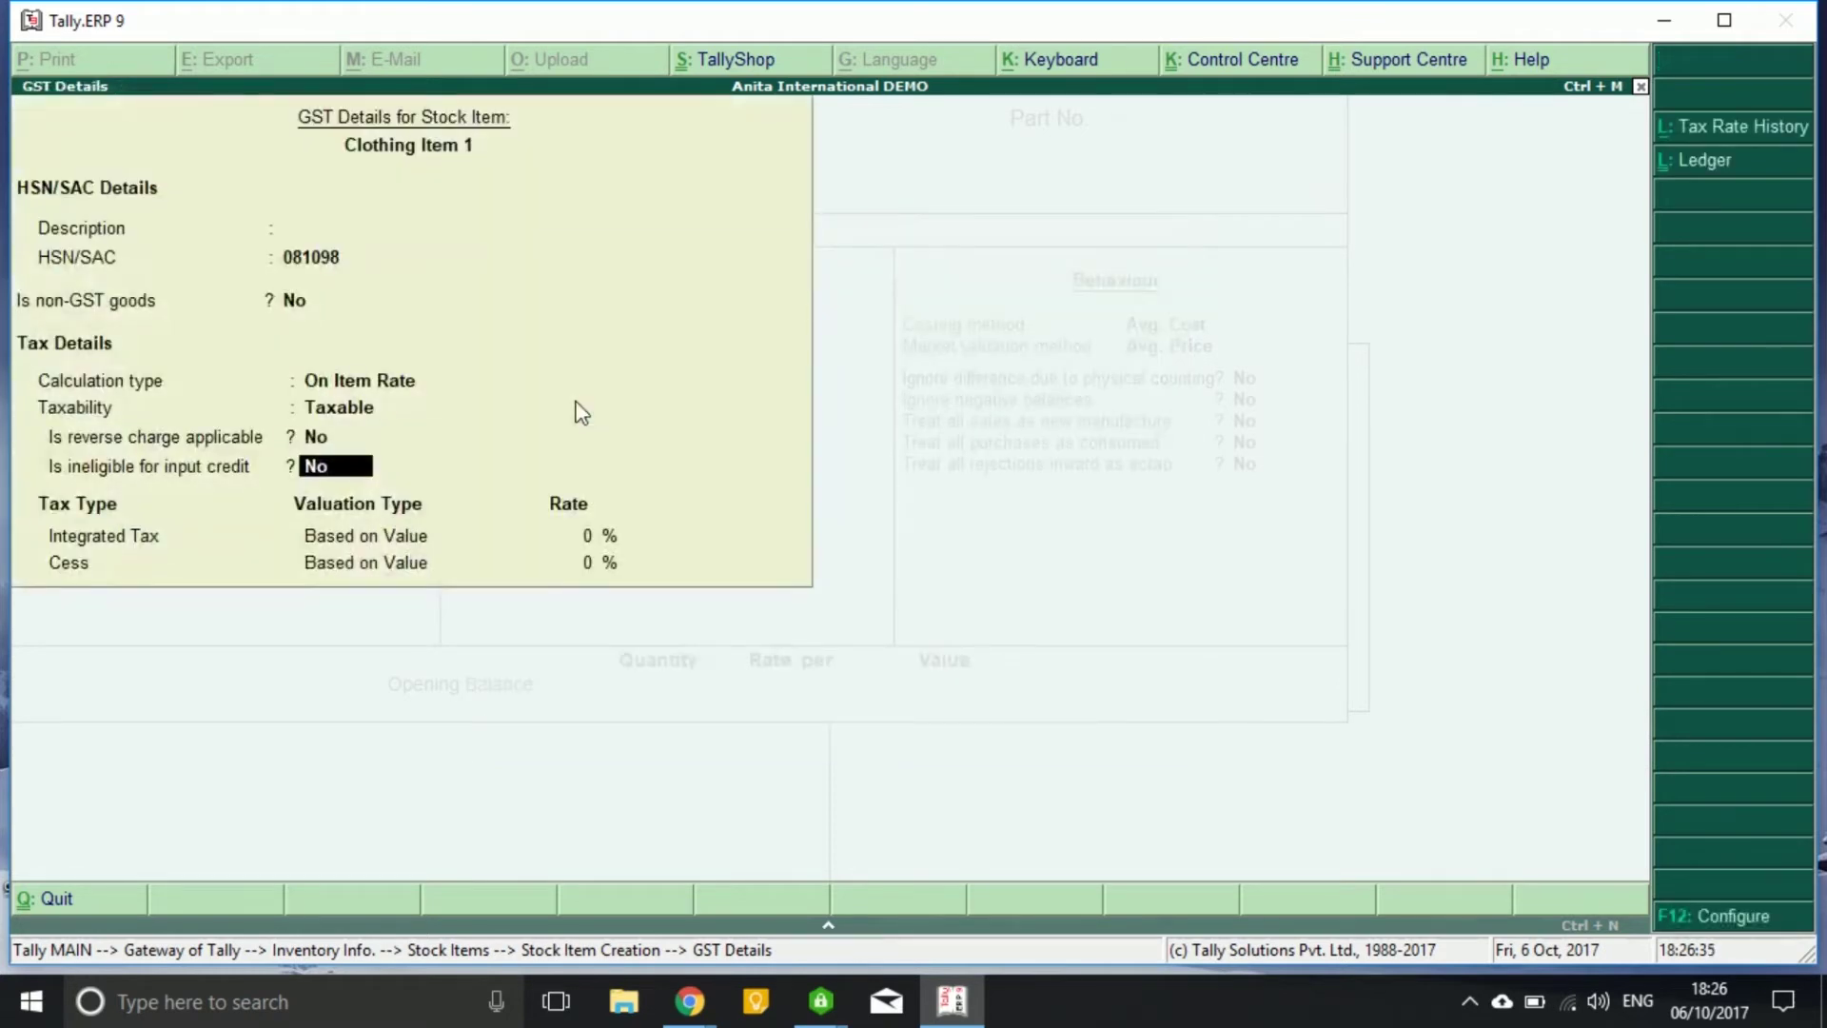
key("Return")
key("Return")
key("Return")
key("Return")
key("Return")
key("Return")
key("Return")
key("Return")
key("Return")
key("Return")
key("Return")
key("Return")
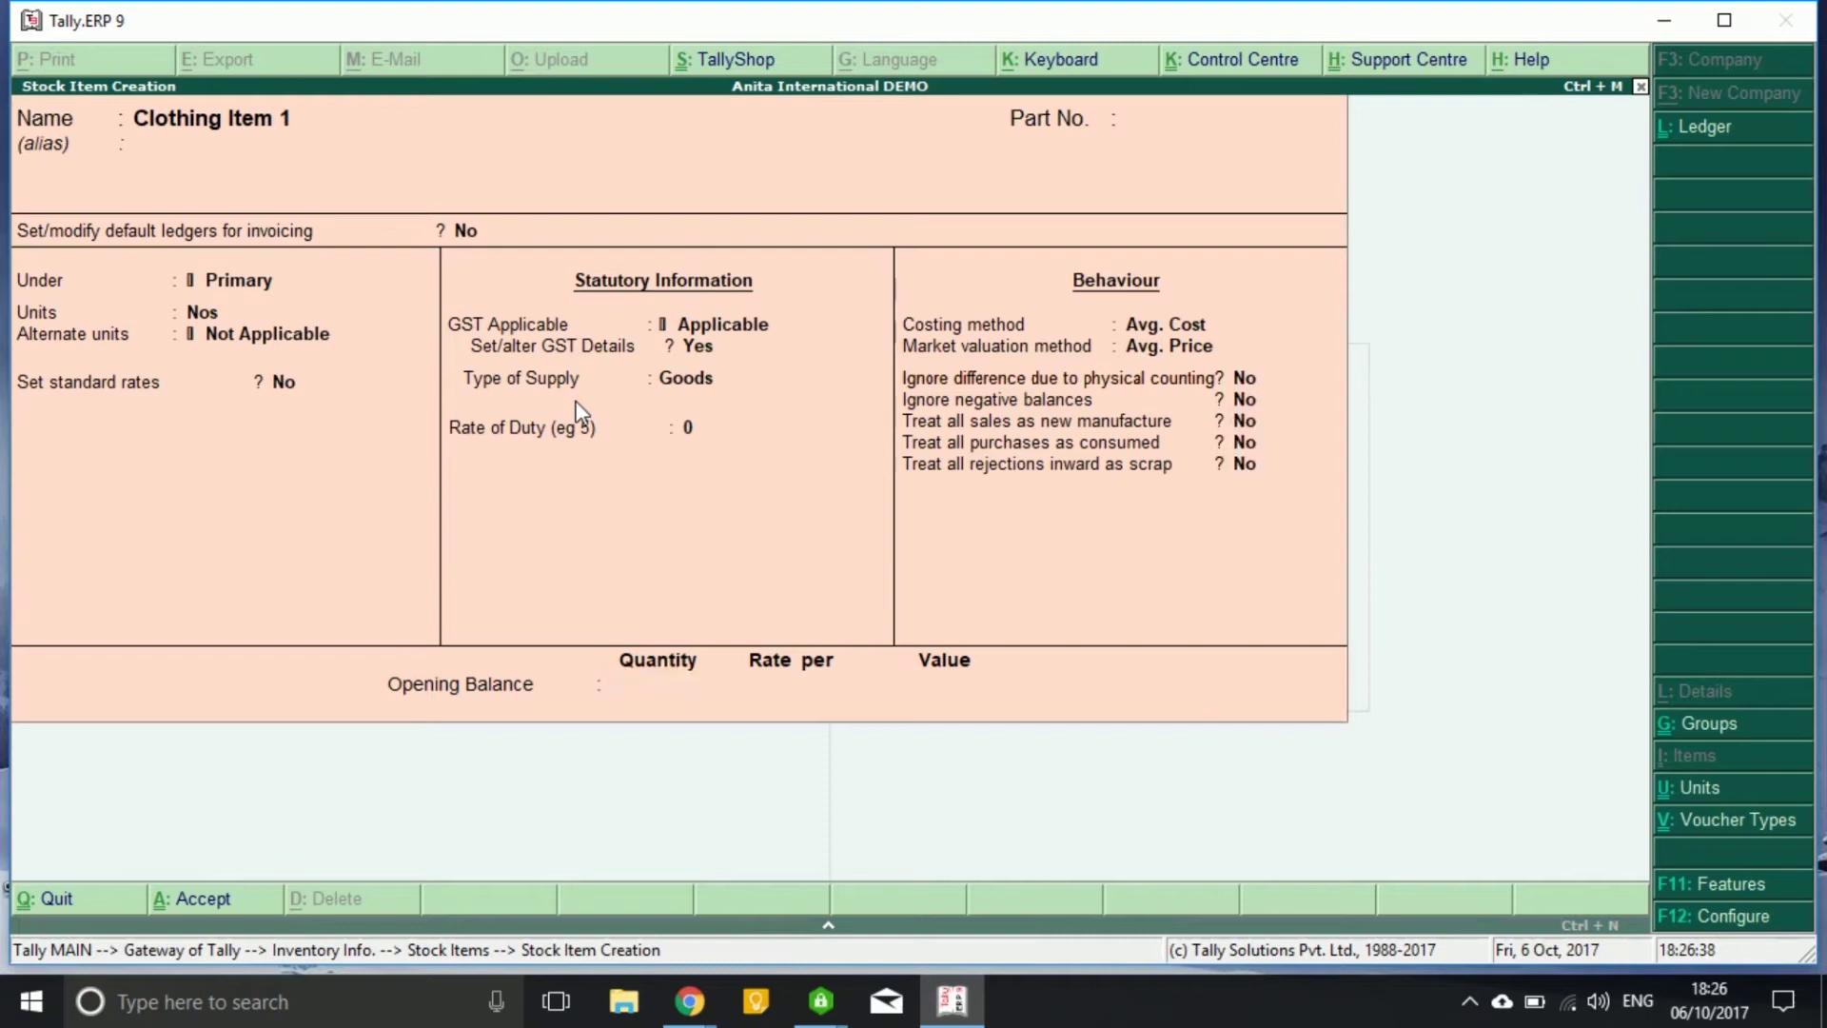
Step: Start a Sales GST voucher in Accounting Vouchers with Customer Local as the party
key("Escape")
key("y")
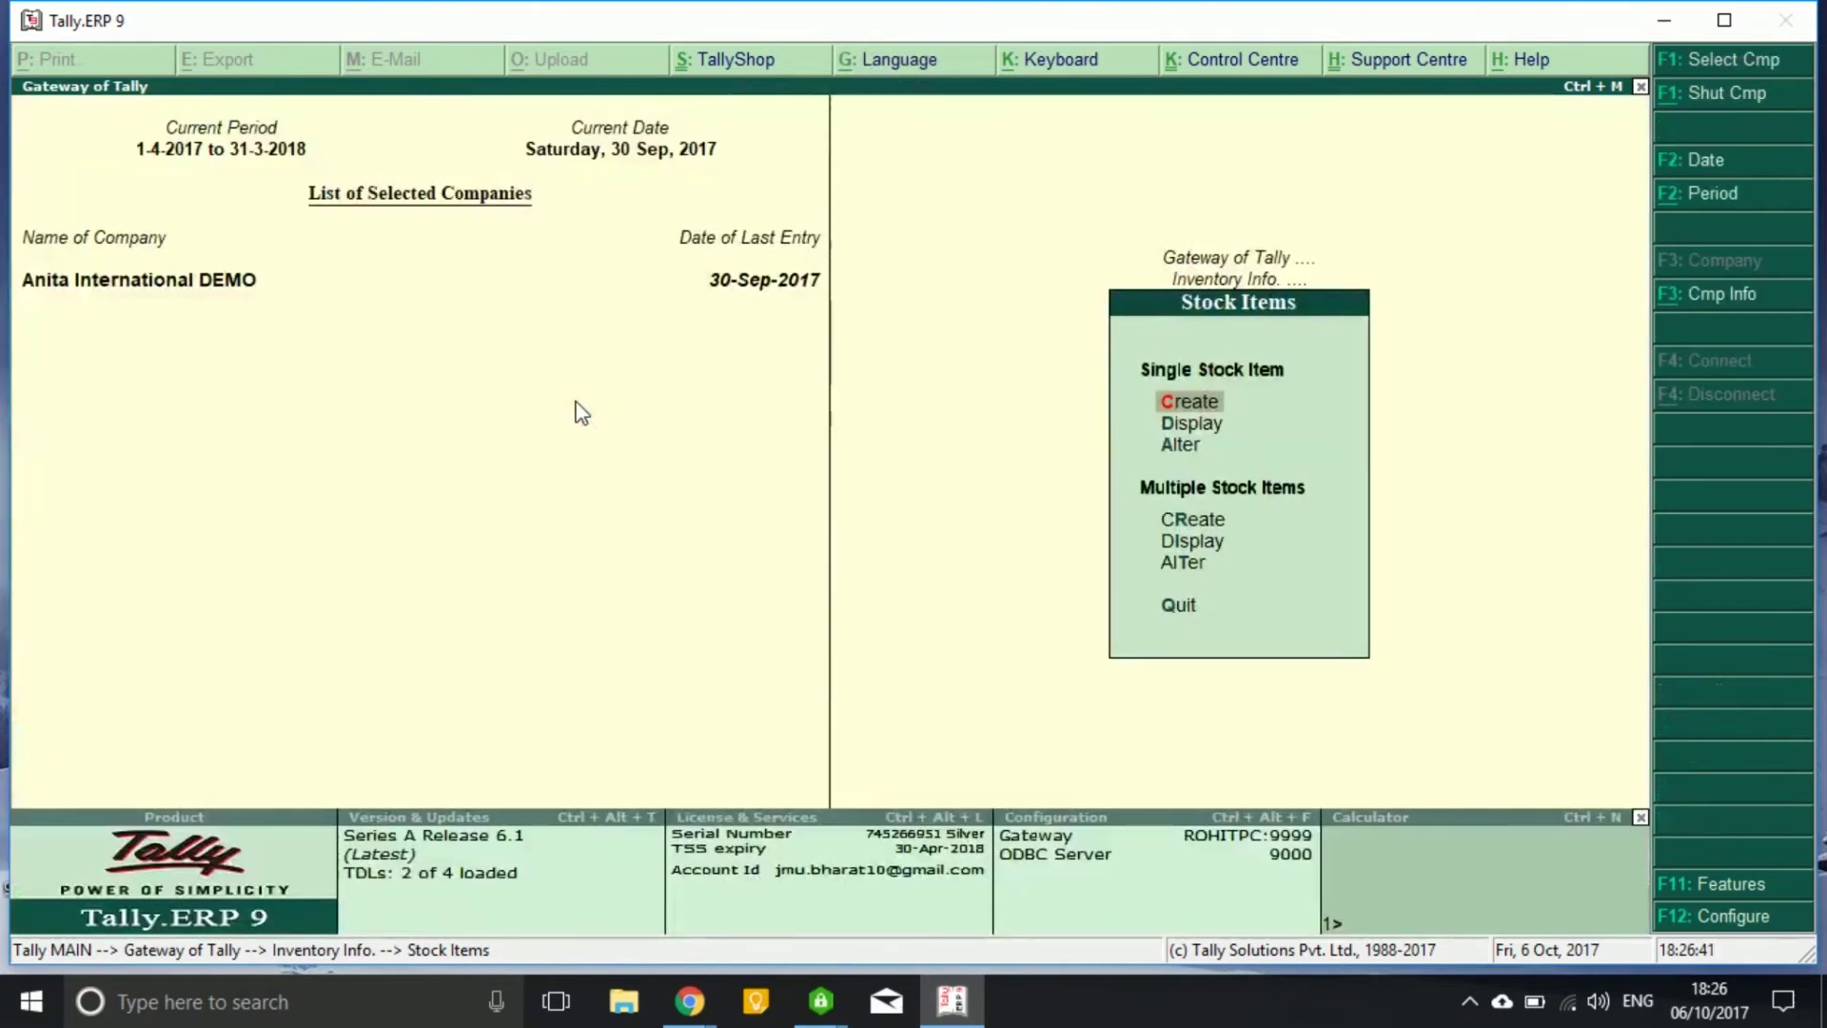
key("Escape")
key("Escape")
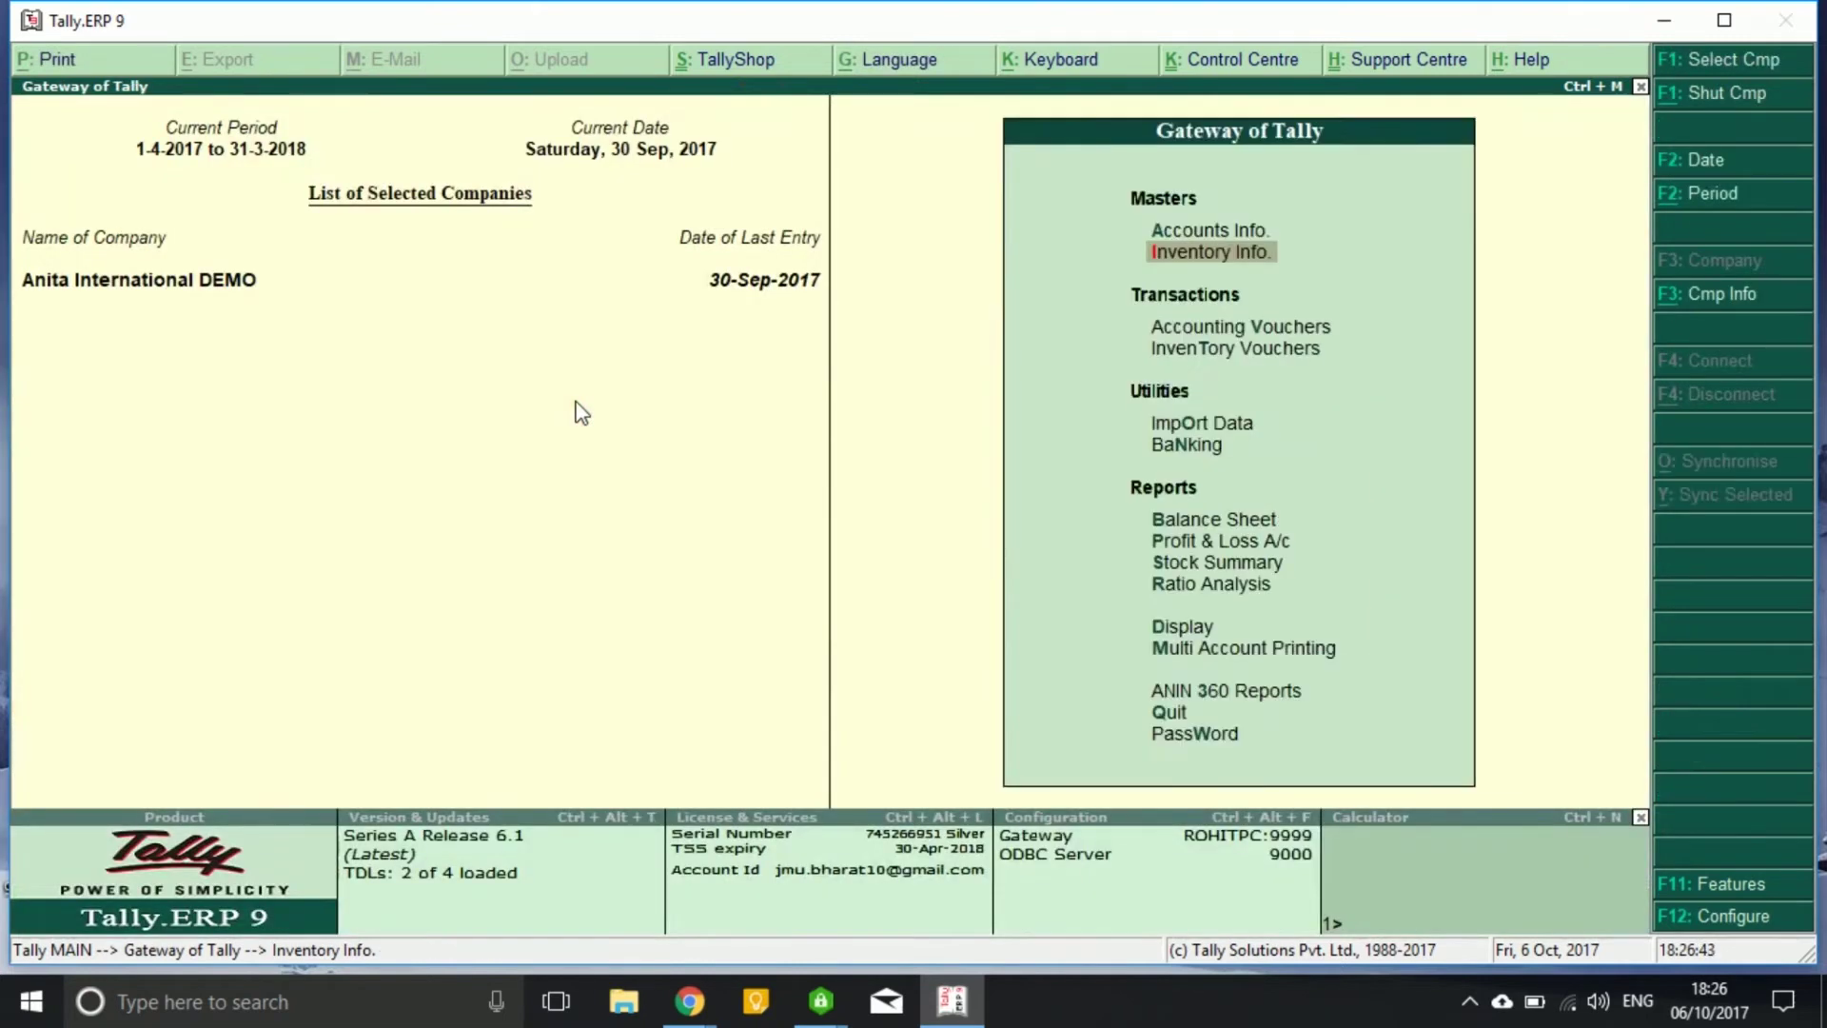
key("Down")
key("Return")
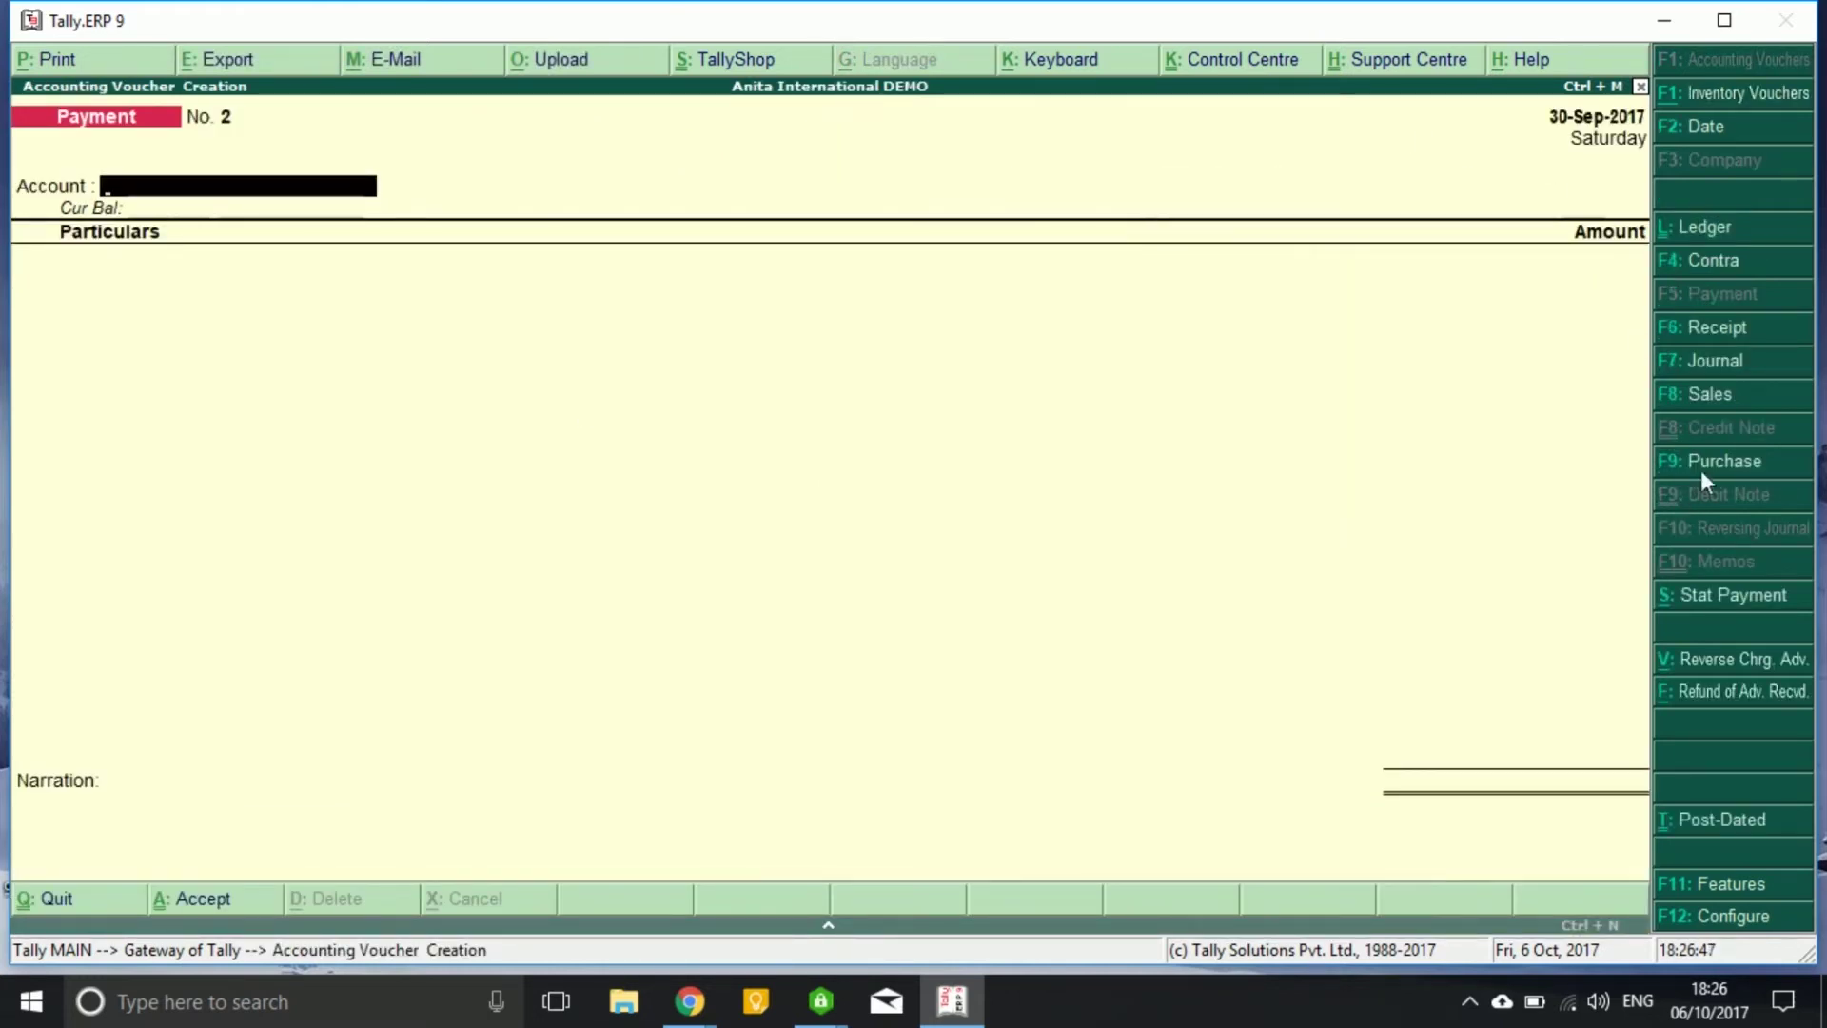
left_click(1724, 398)
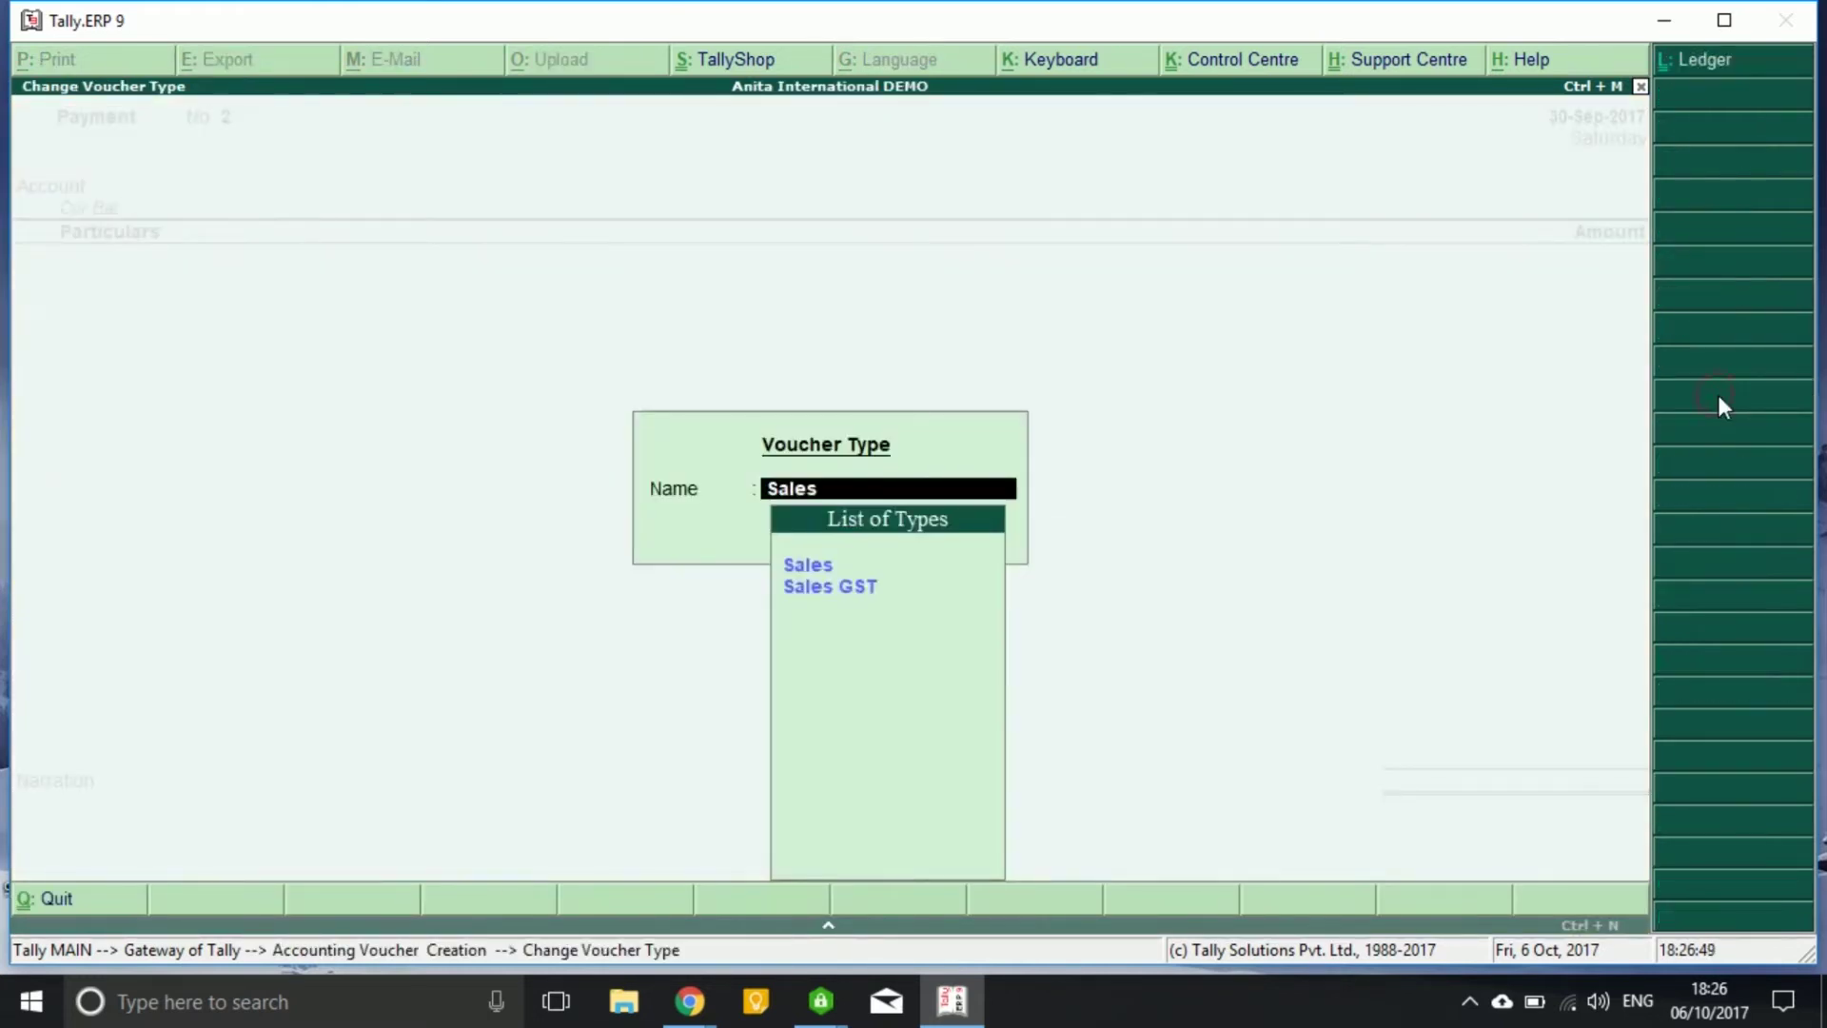
key("Down")
key("Return")
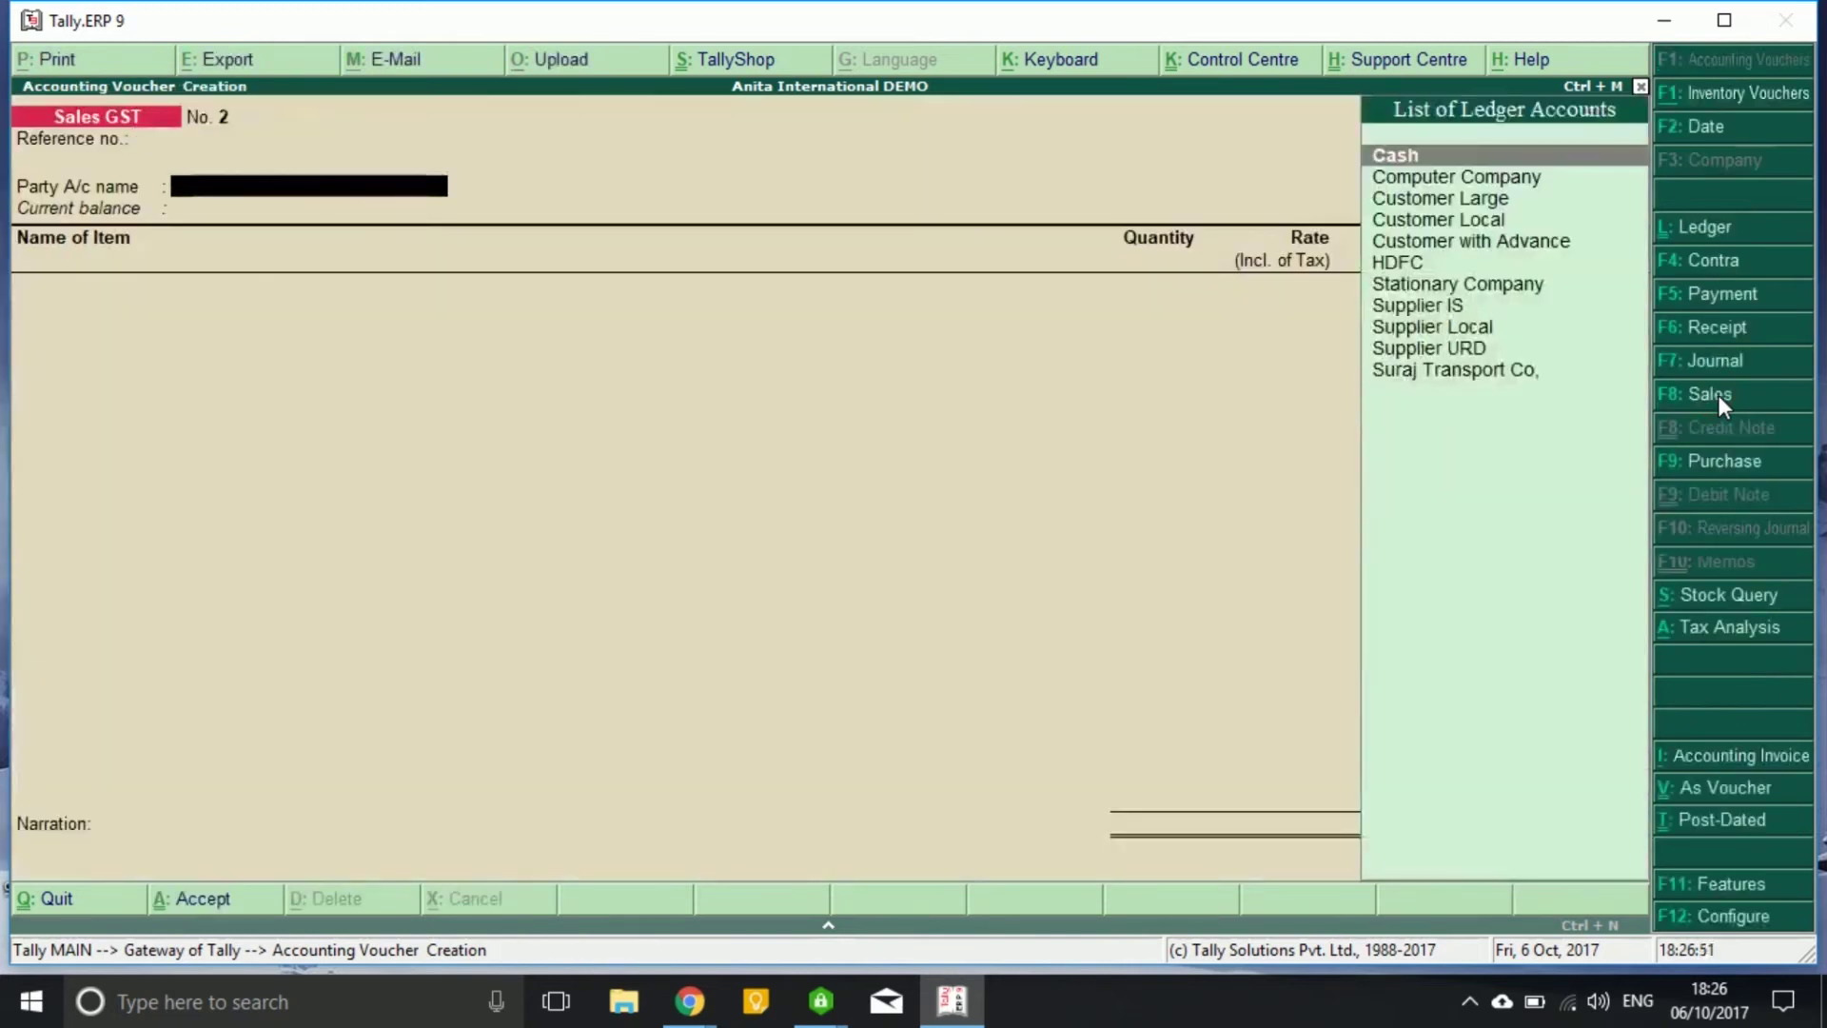
key("Down")
key("Down")
key("Down")
key("Return")
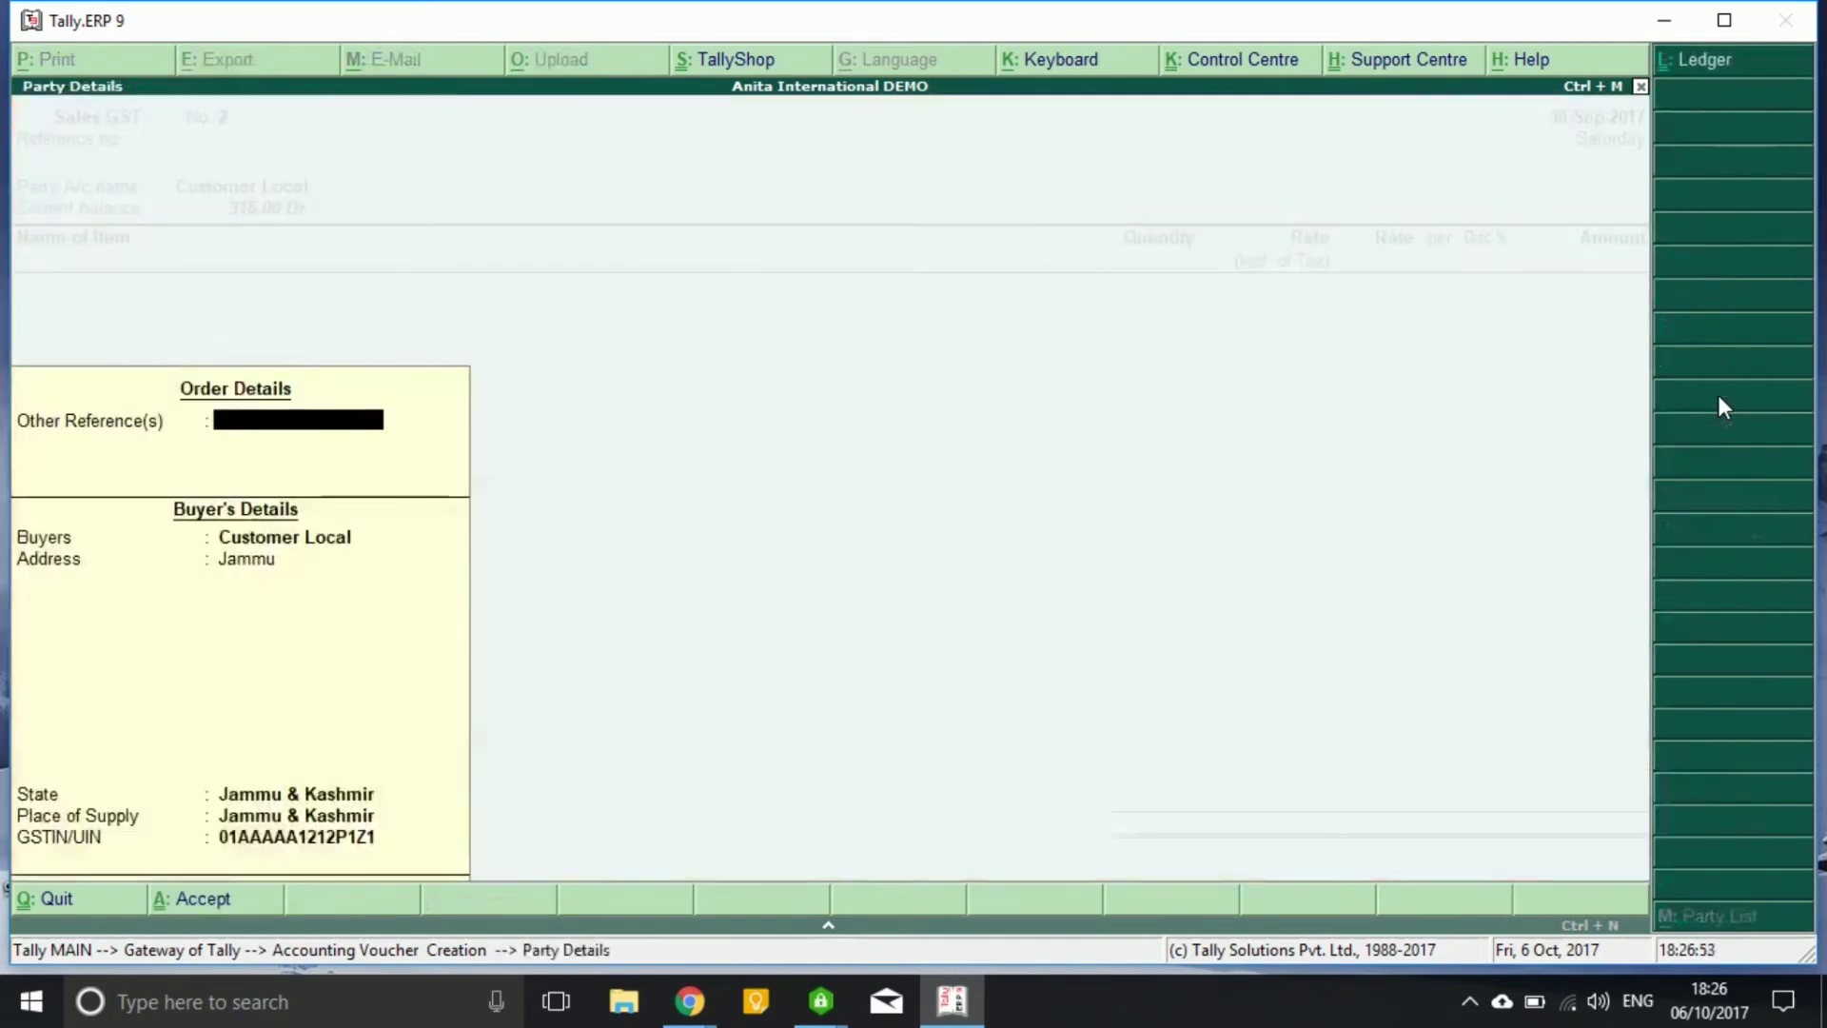
key("Return")
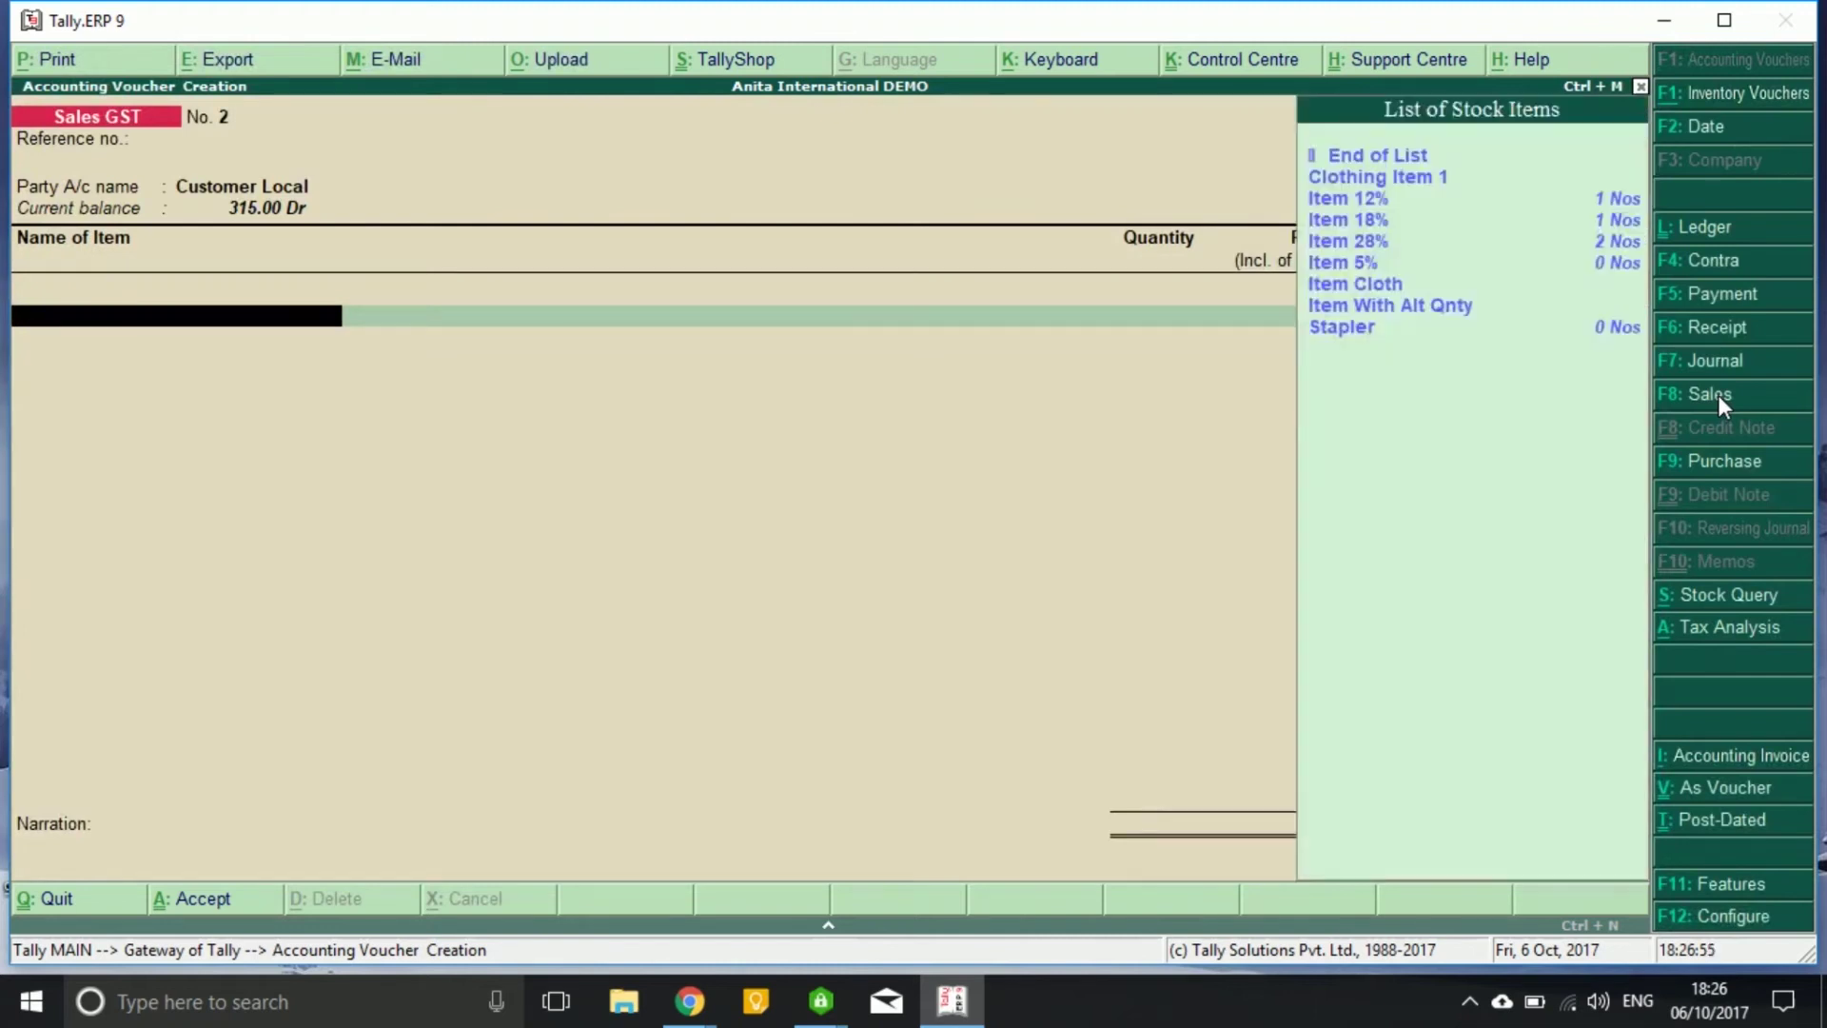
Step: Add Clothing Item 1 to the invoice at quantity 1 and rate 1,100.00
key("Down")
key("Down")
key("Down")
key("Down")
key("Down")
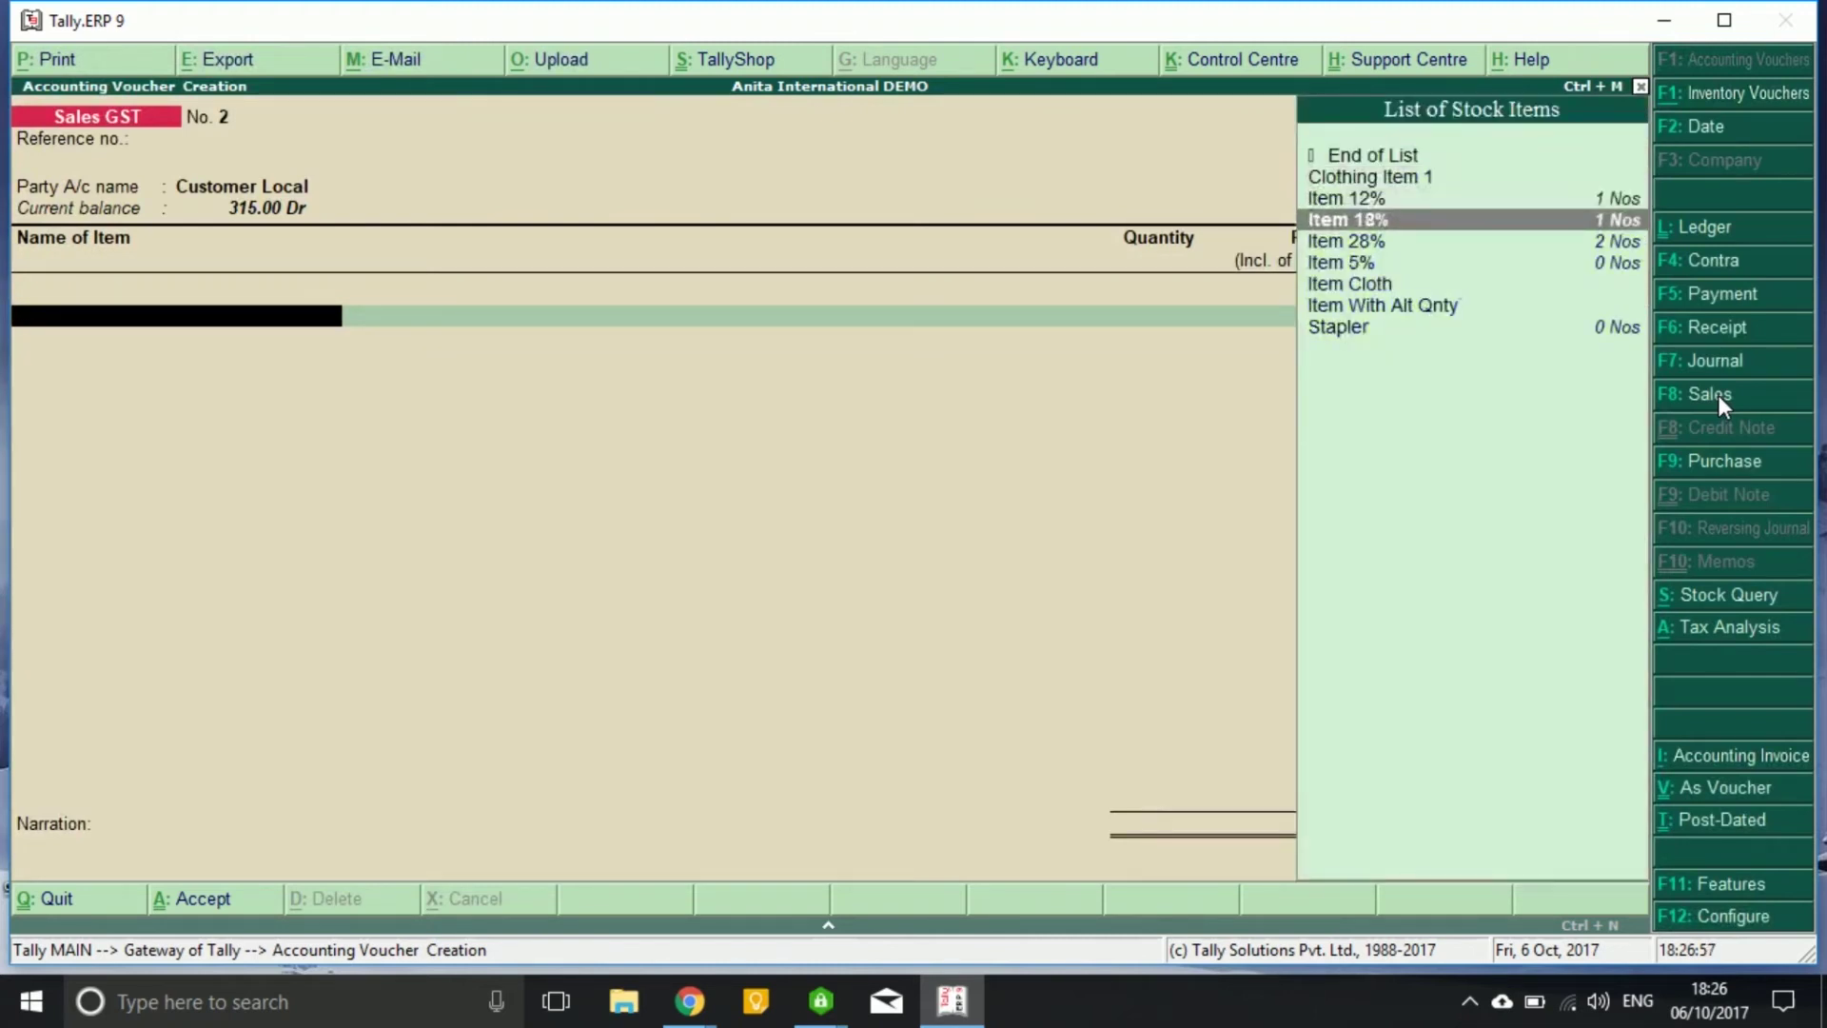
key("Up")
key("Up")
key("Up")
key("Up")
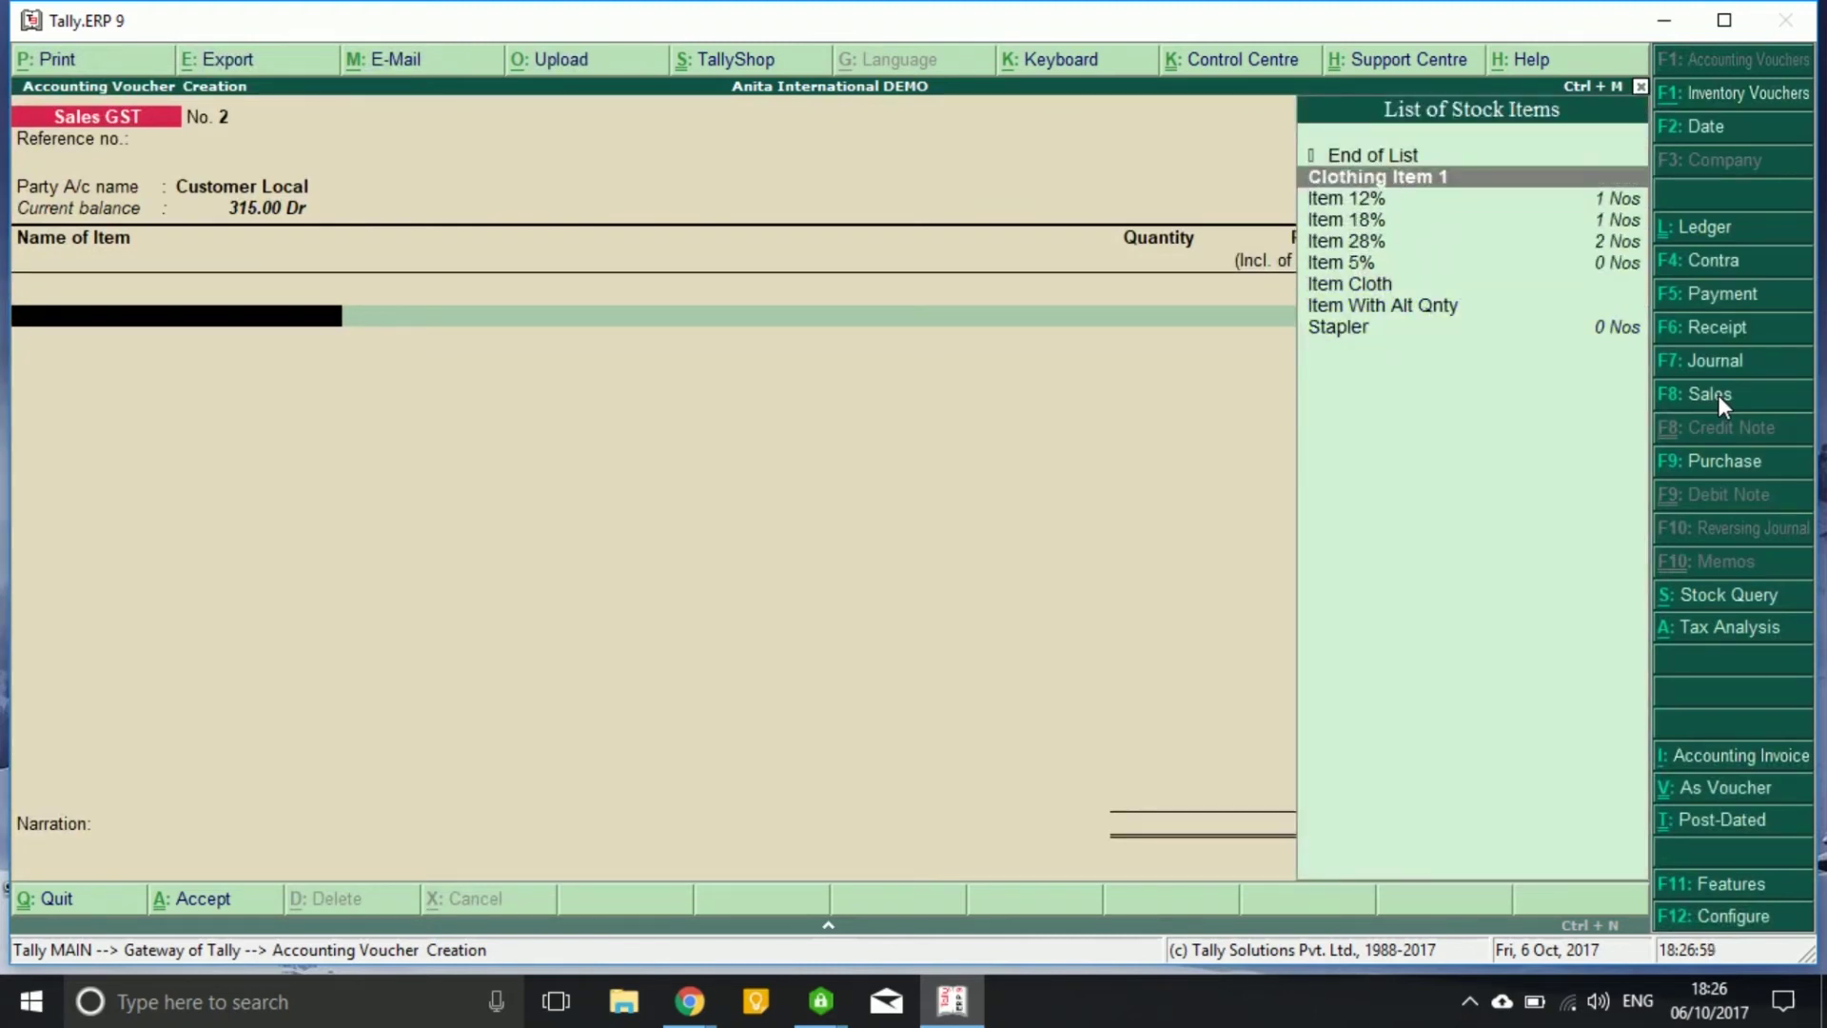
key("Return")
key("Return")
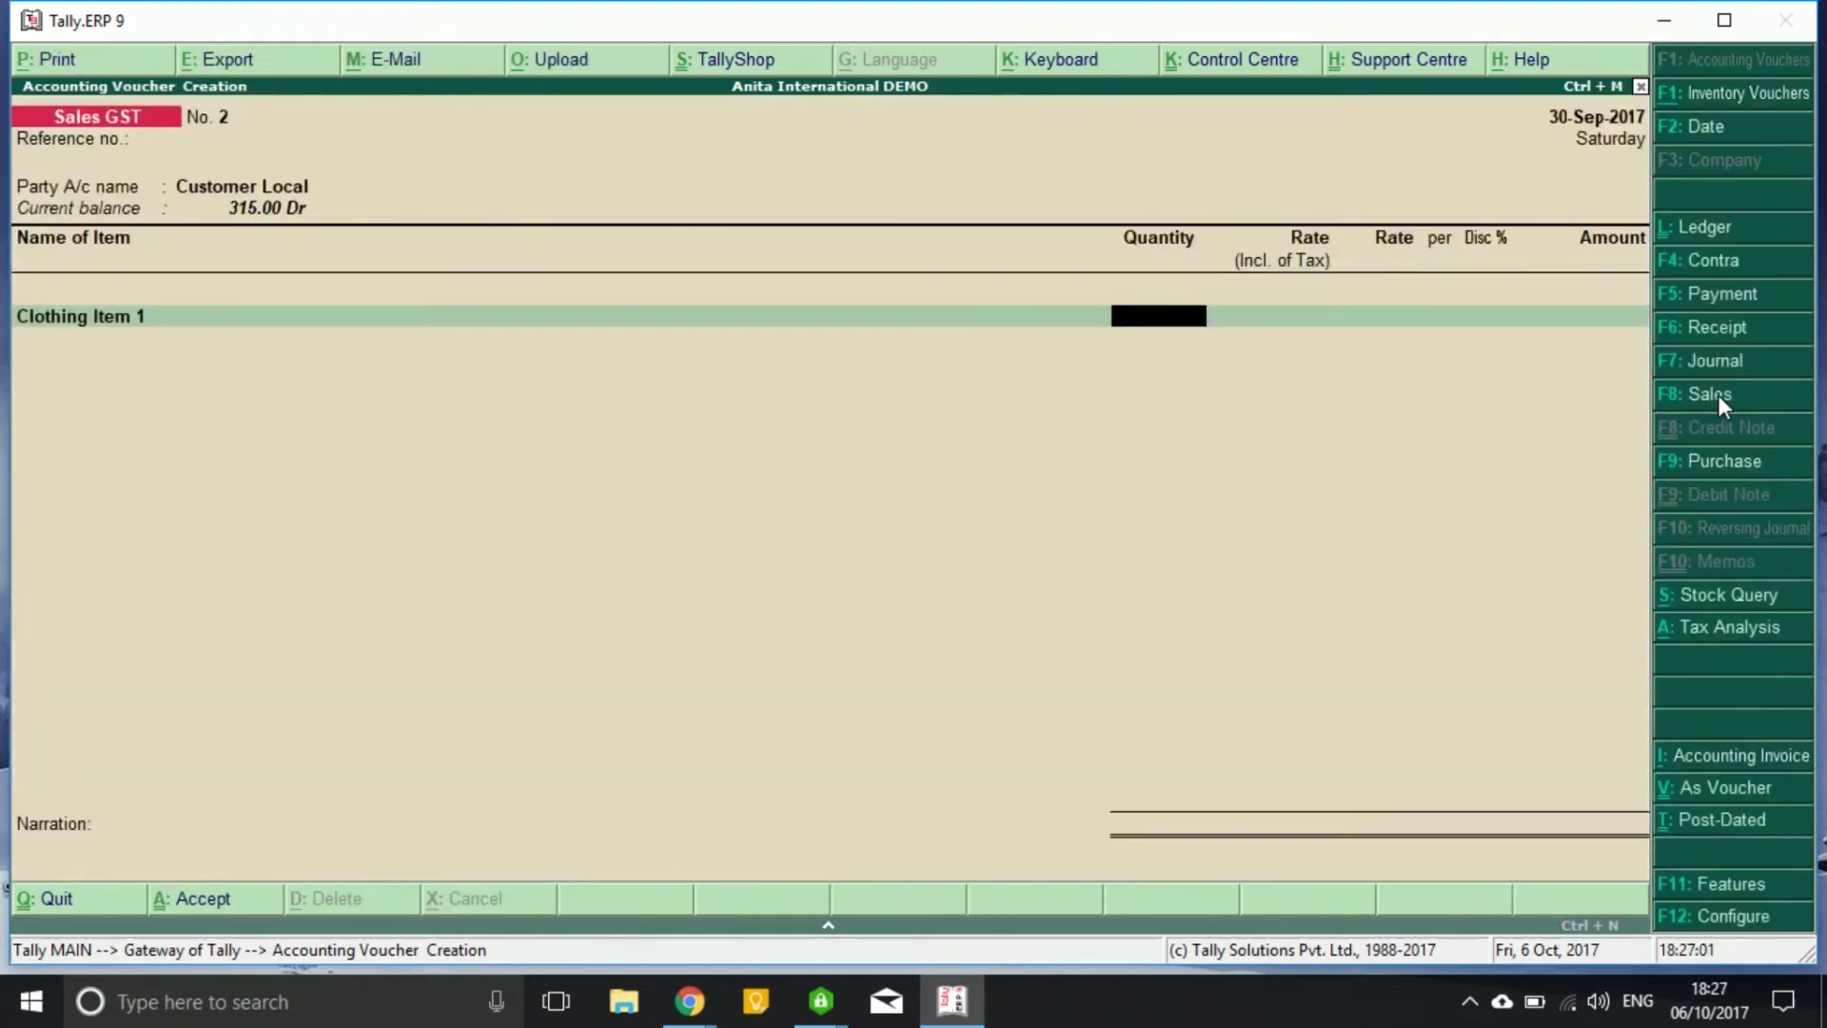
type("1")
key("Return")
key("Return")
key("Return")
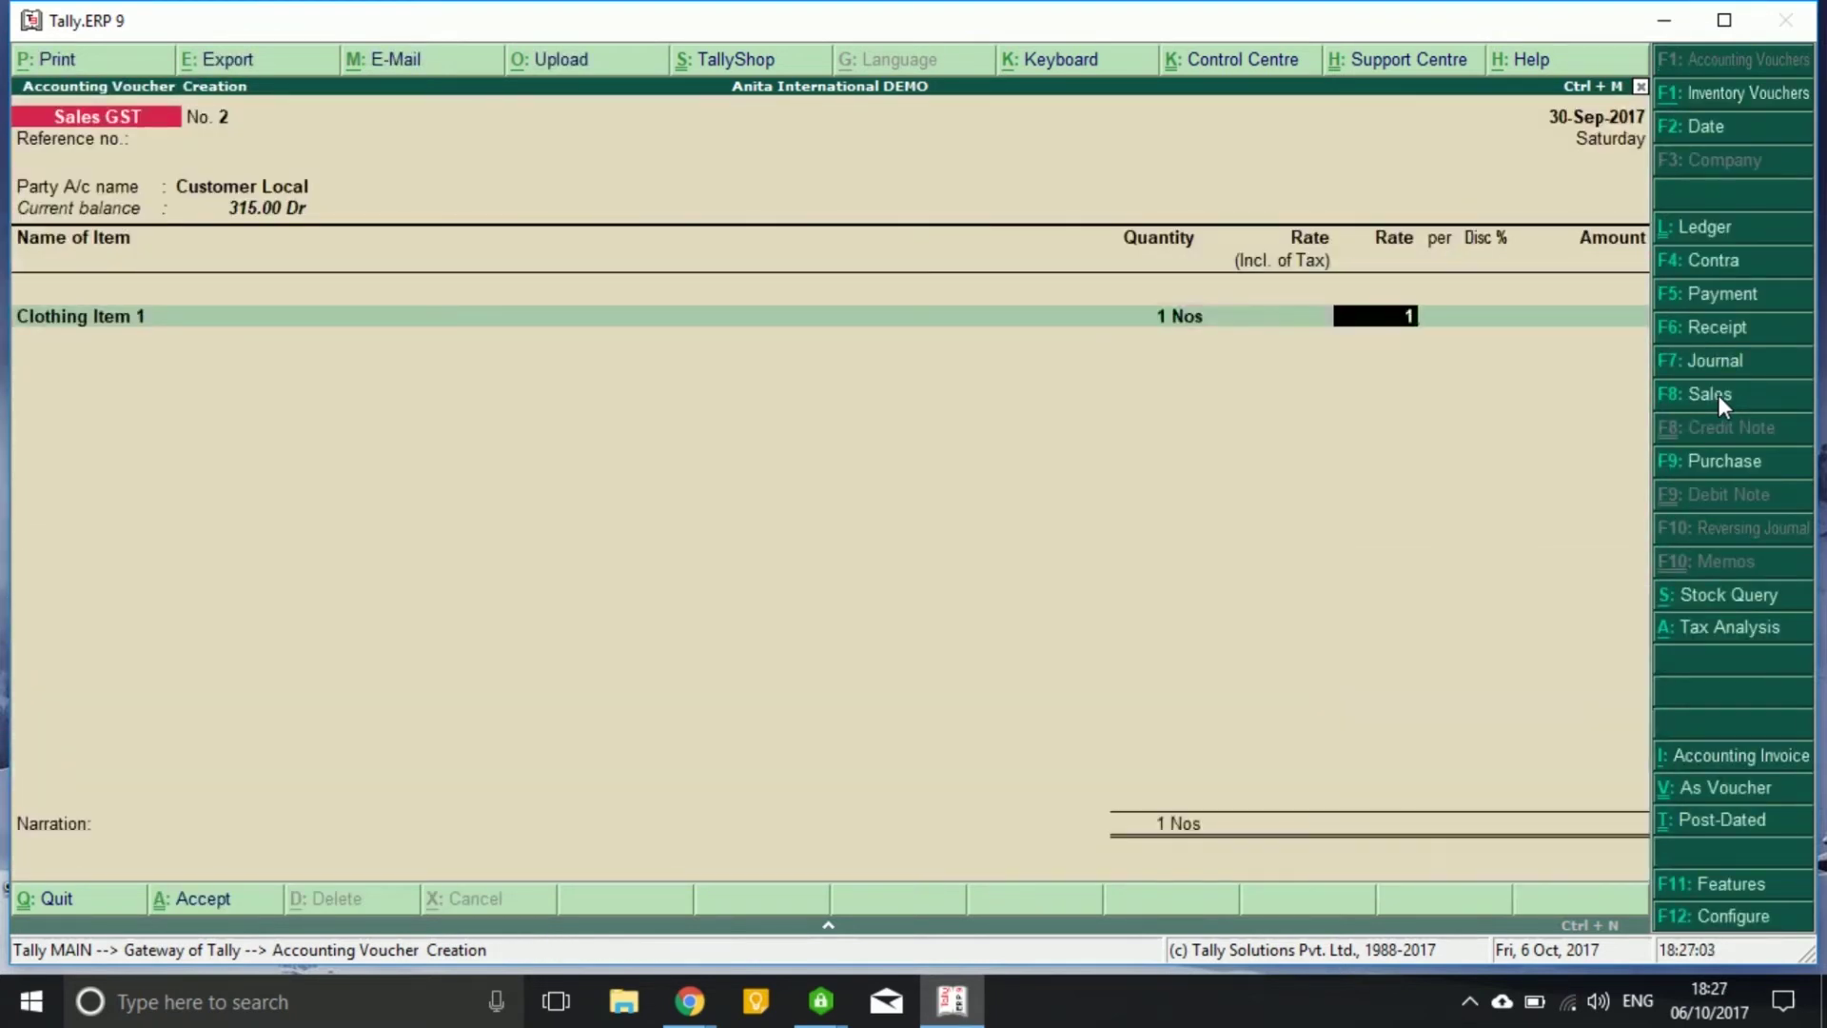
type("1100")
key("Return")
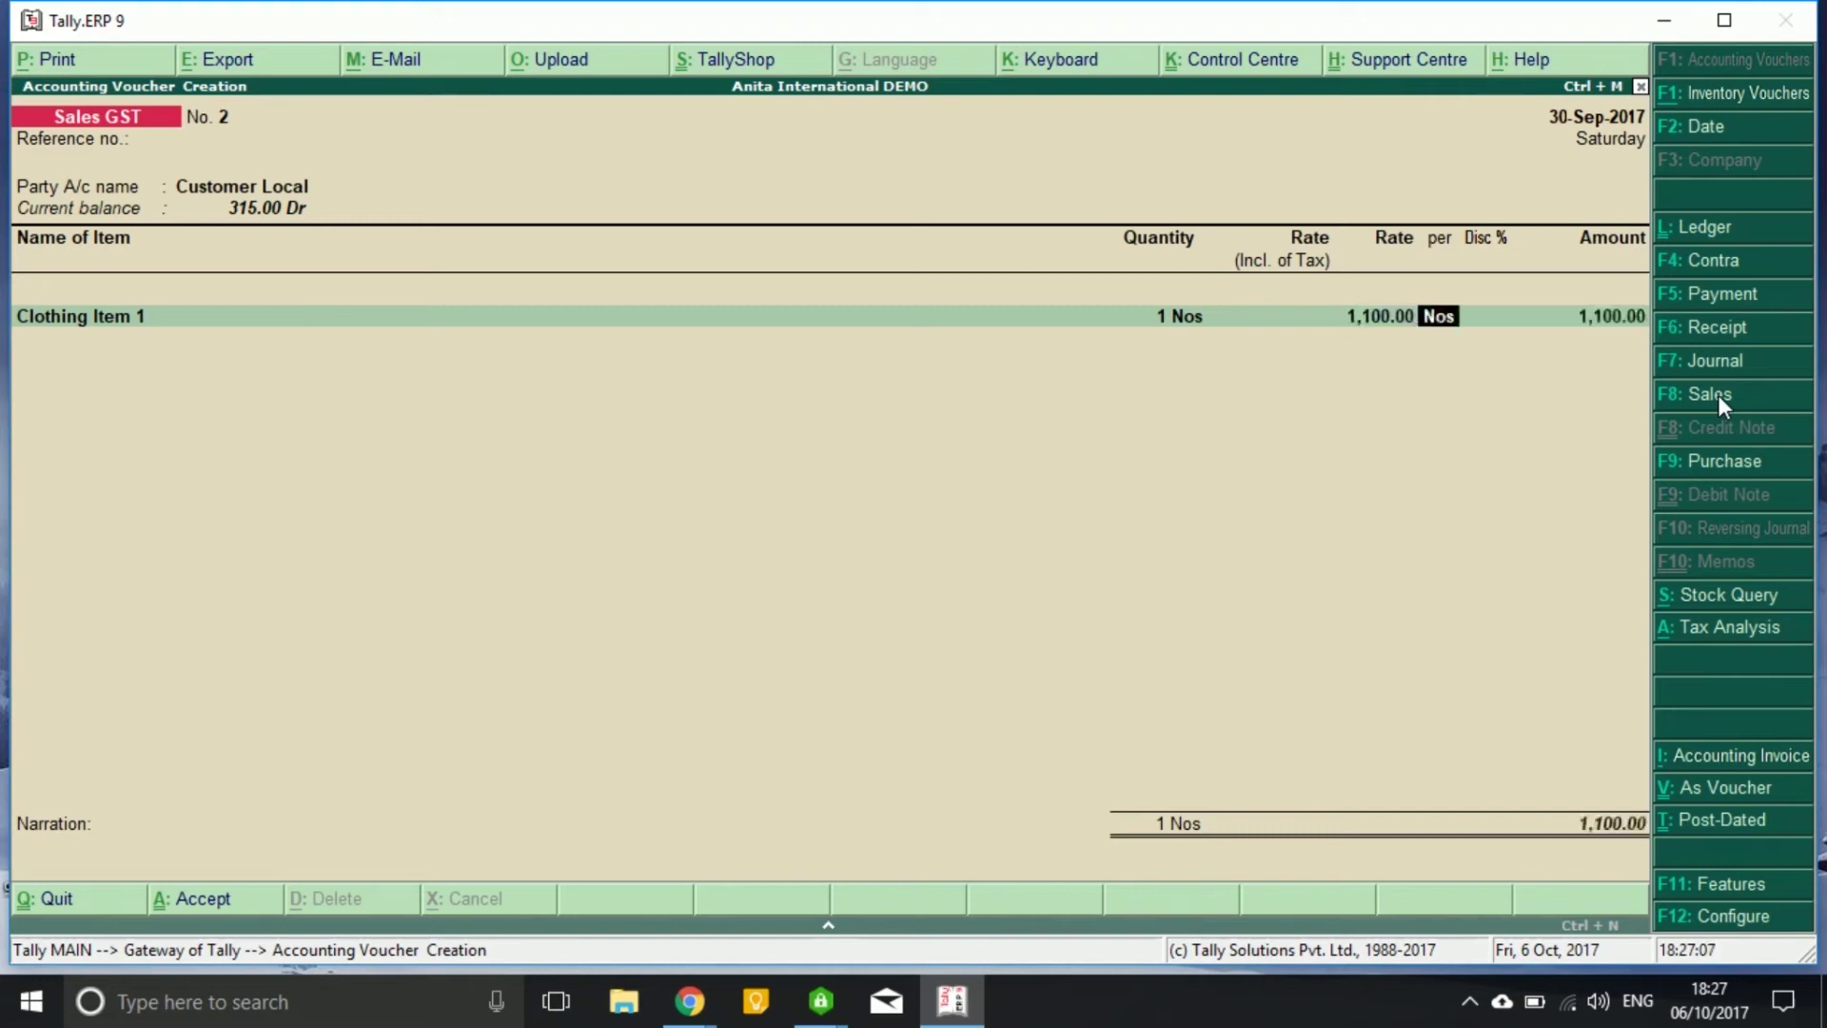
key("Return")
key("Return")
key("Return")
key("Return")
key("Return")
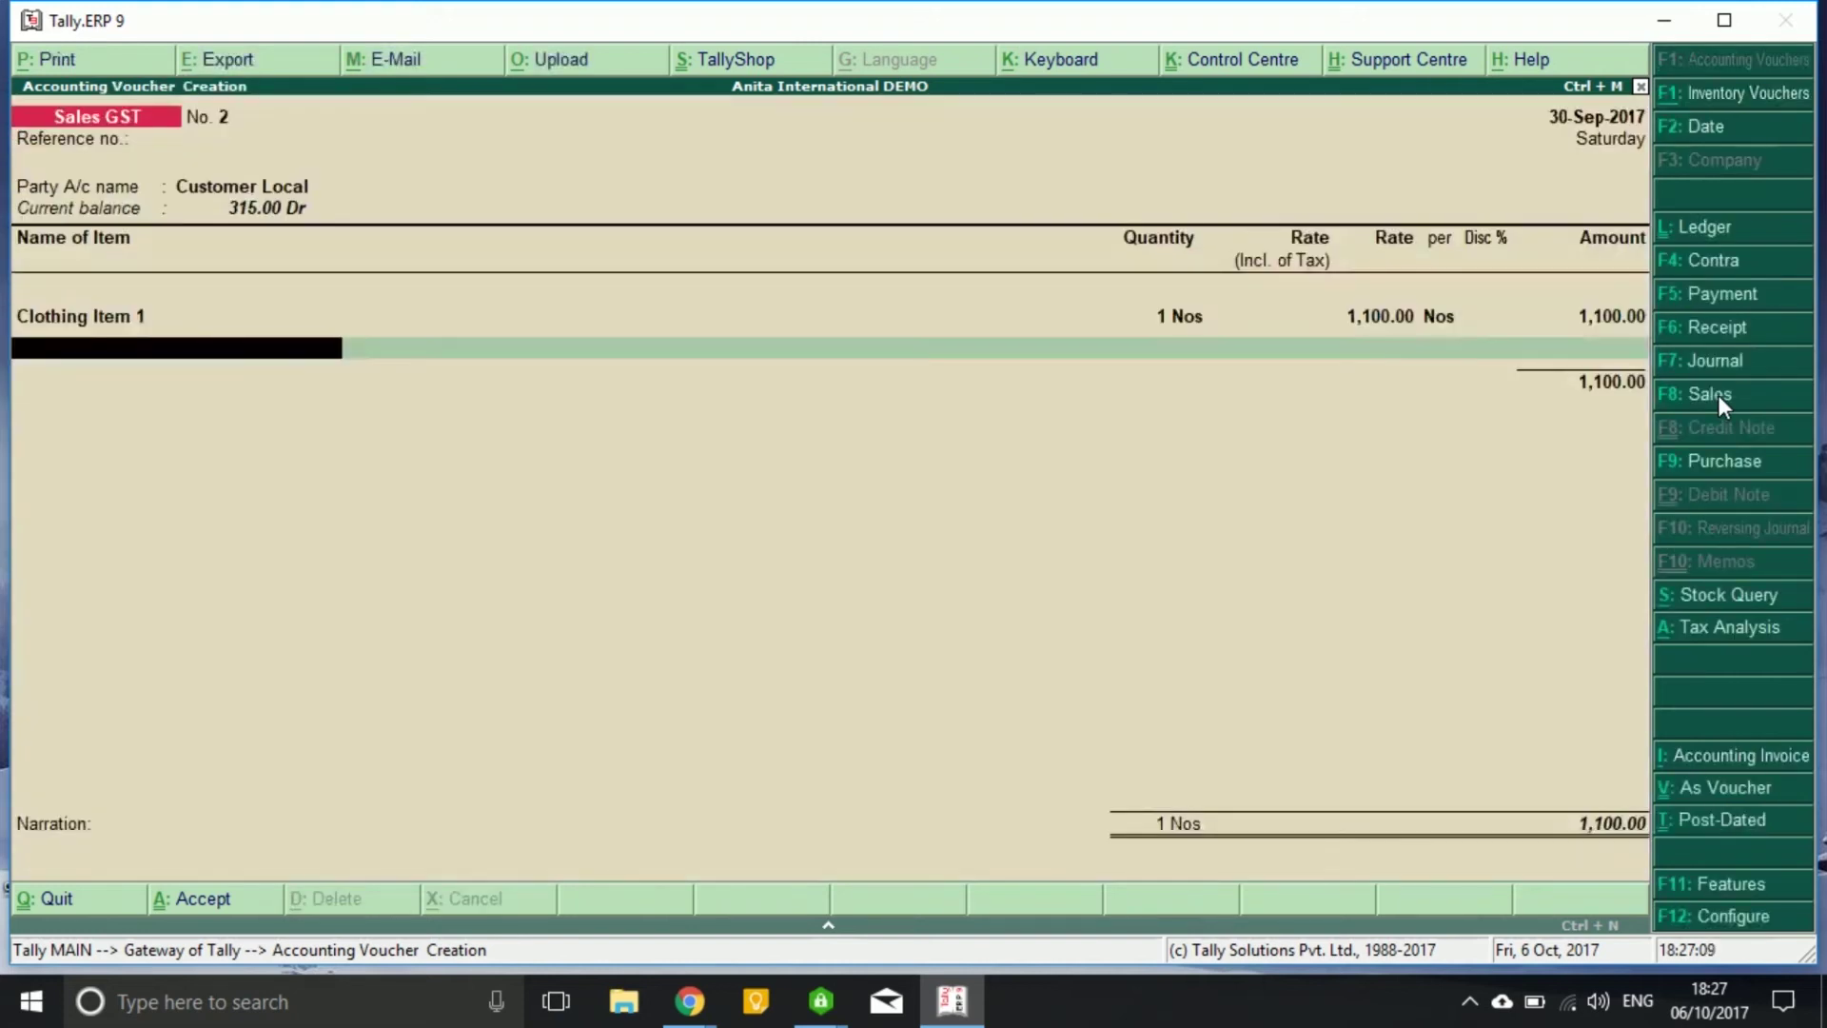
Step: Add CGST and SGST ledgers below the item, 66.00 each, for a 1,232.00 total
key("Return")
type("Cg")
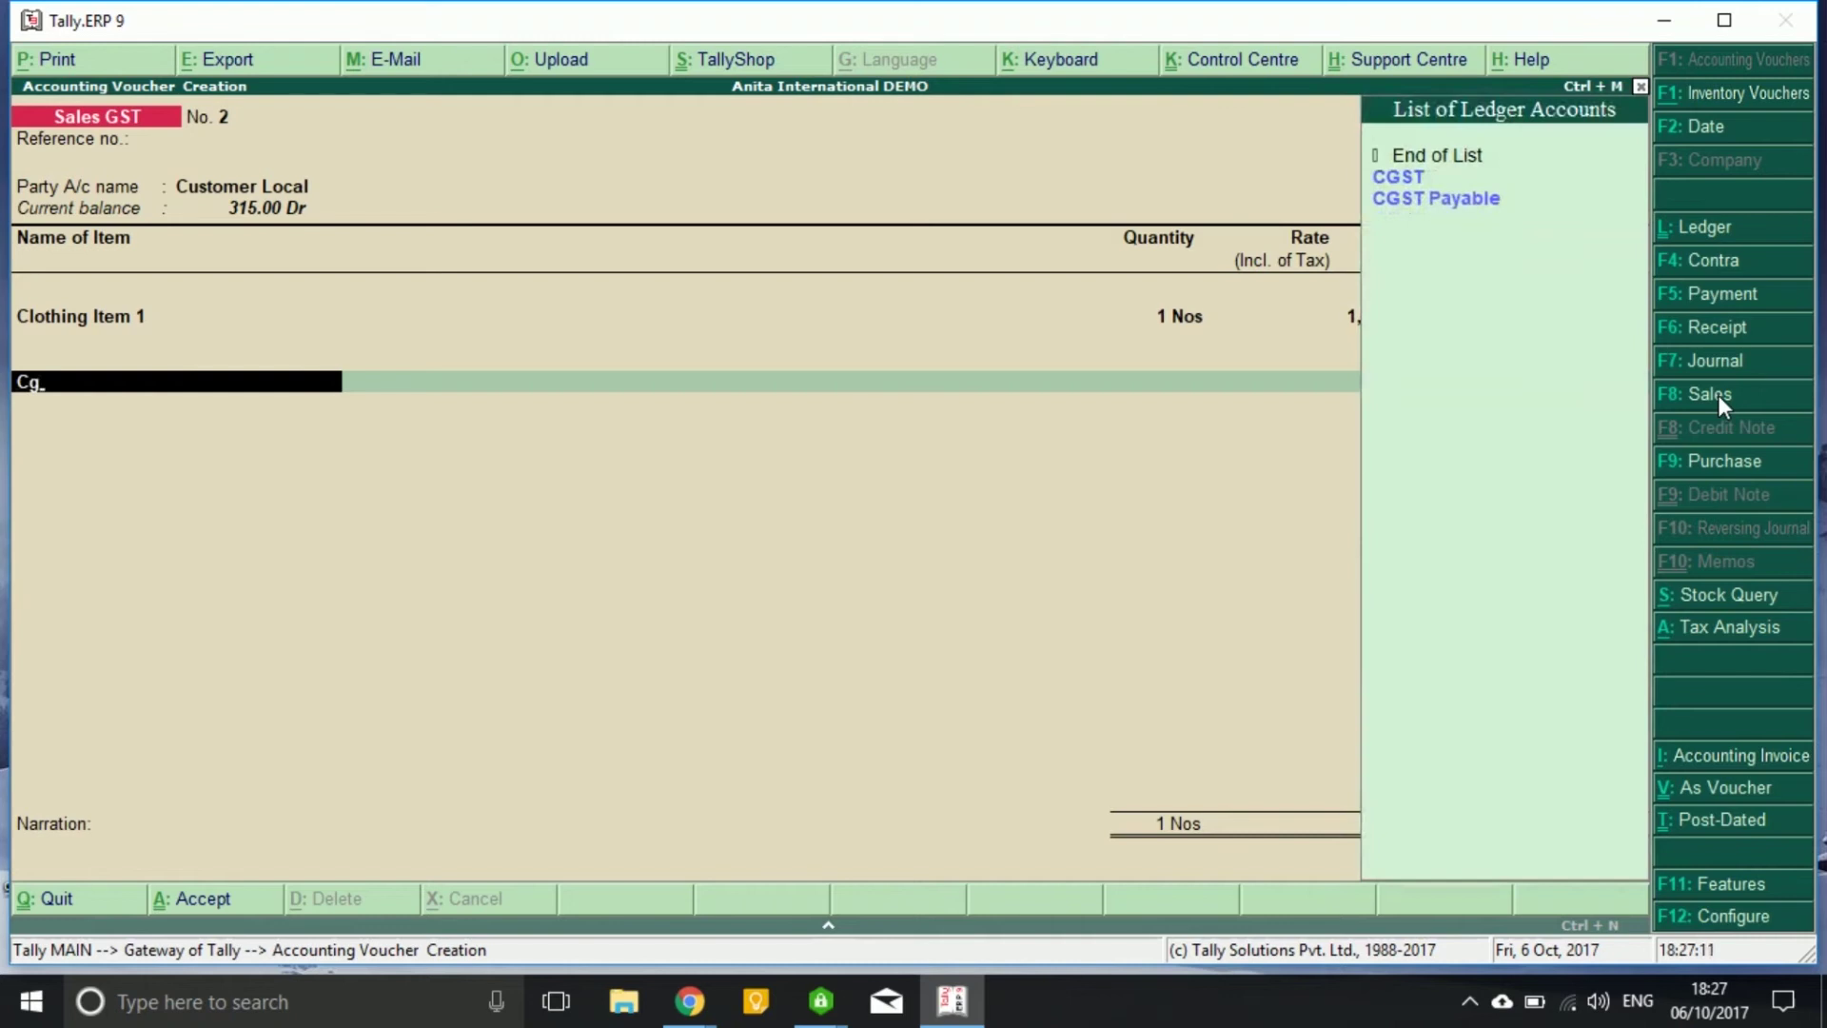
key("Down")
key("Return")
key("Return")
key("Return")
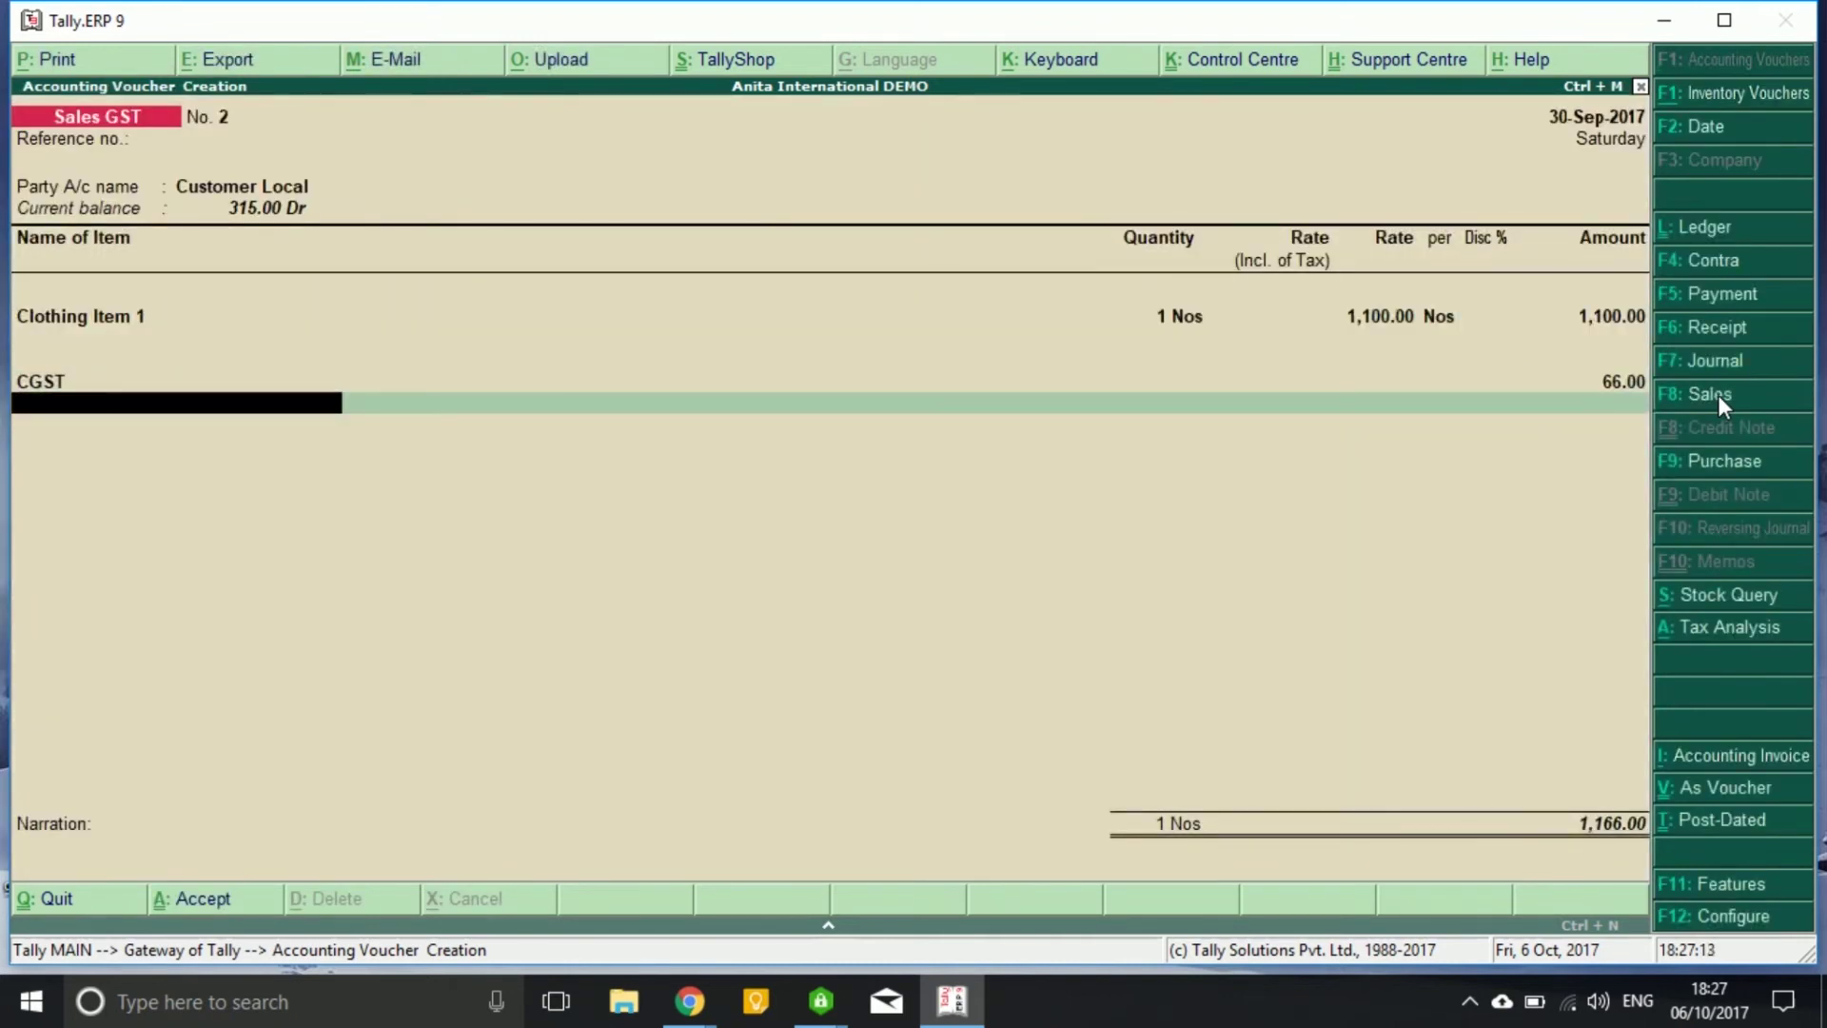
type("Sg")
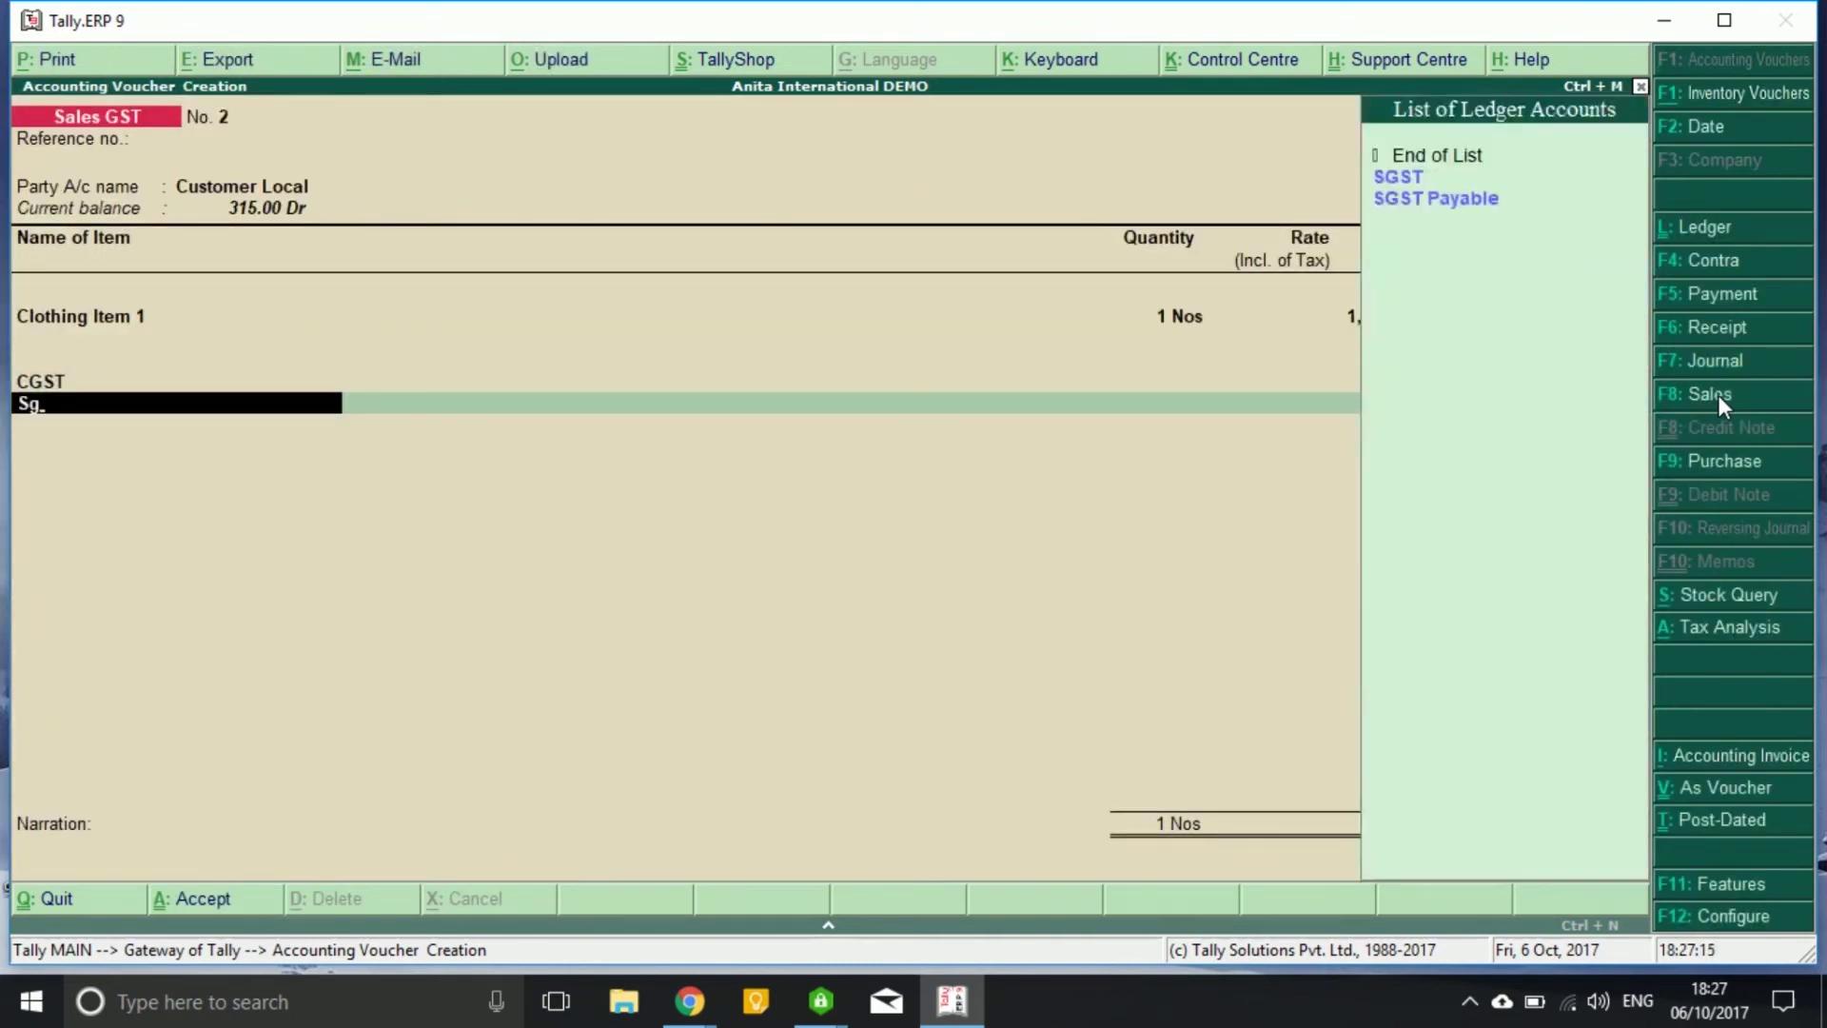
key("Down")
key("Return")
key("Return")
key("Return")
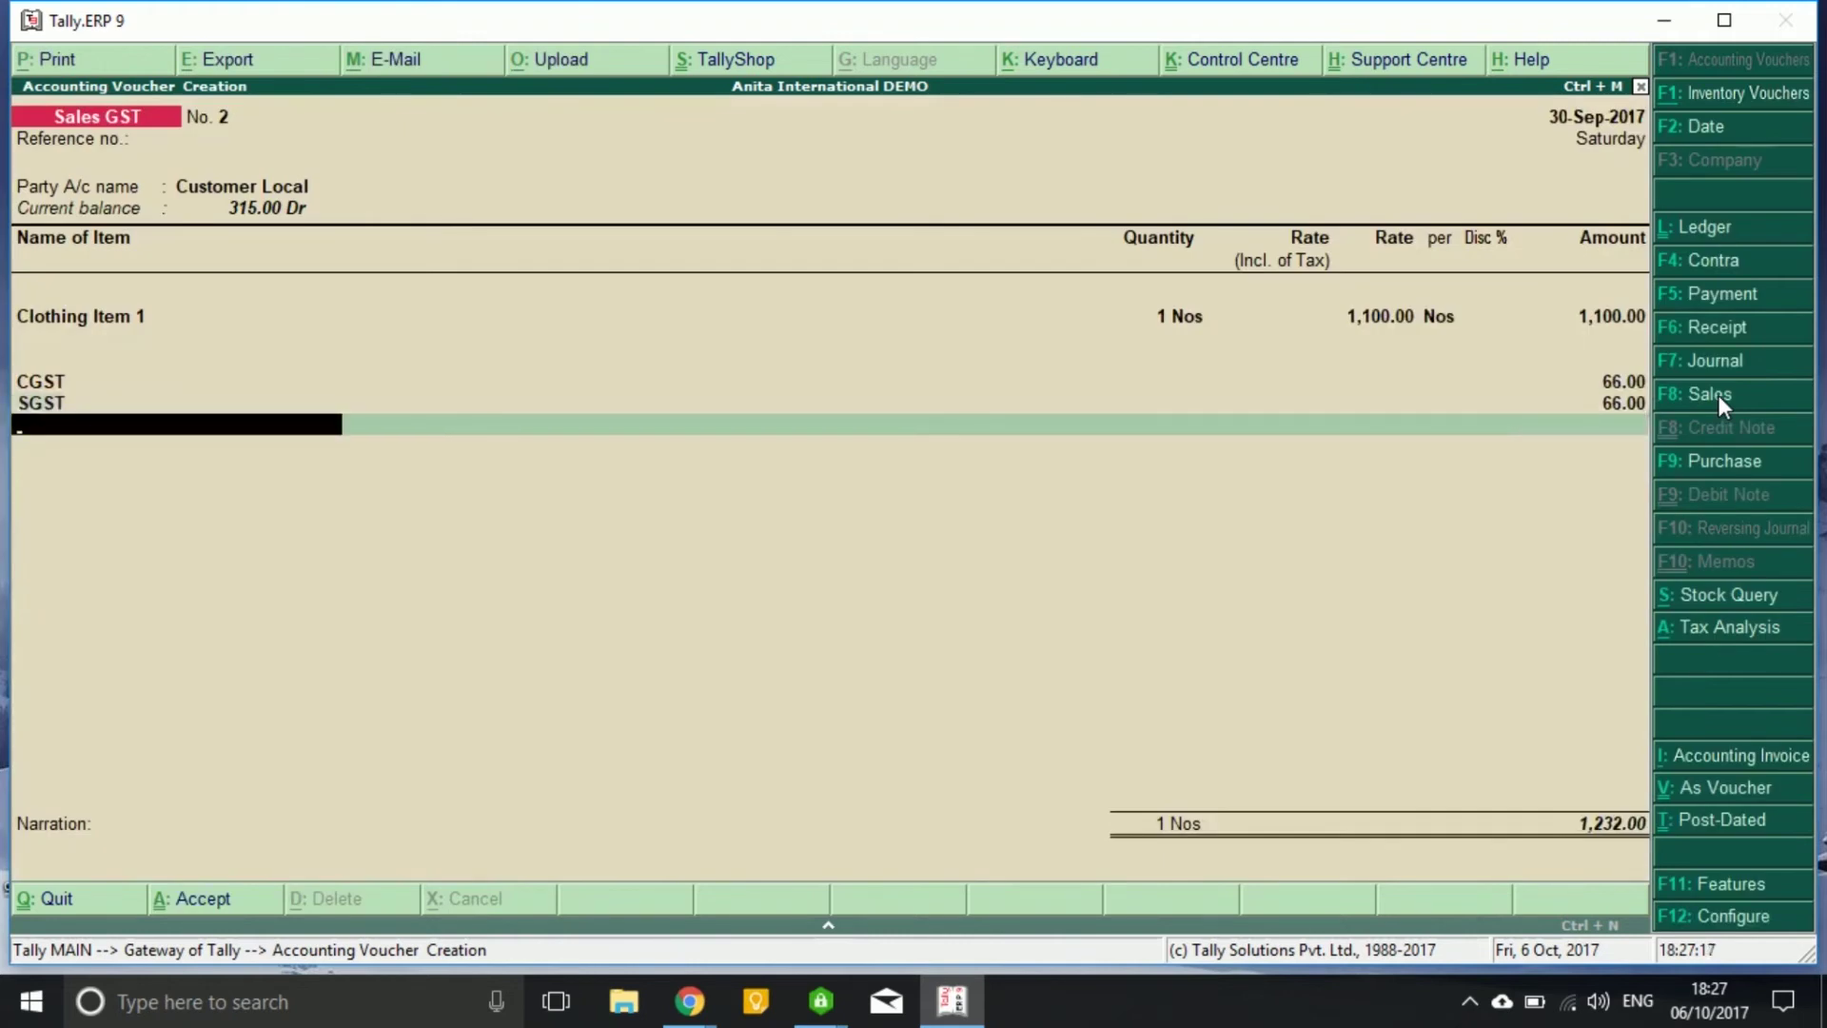
key("ctrl+a")
key("Return")
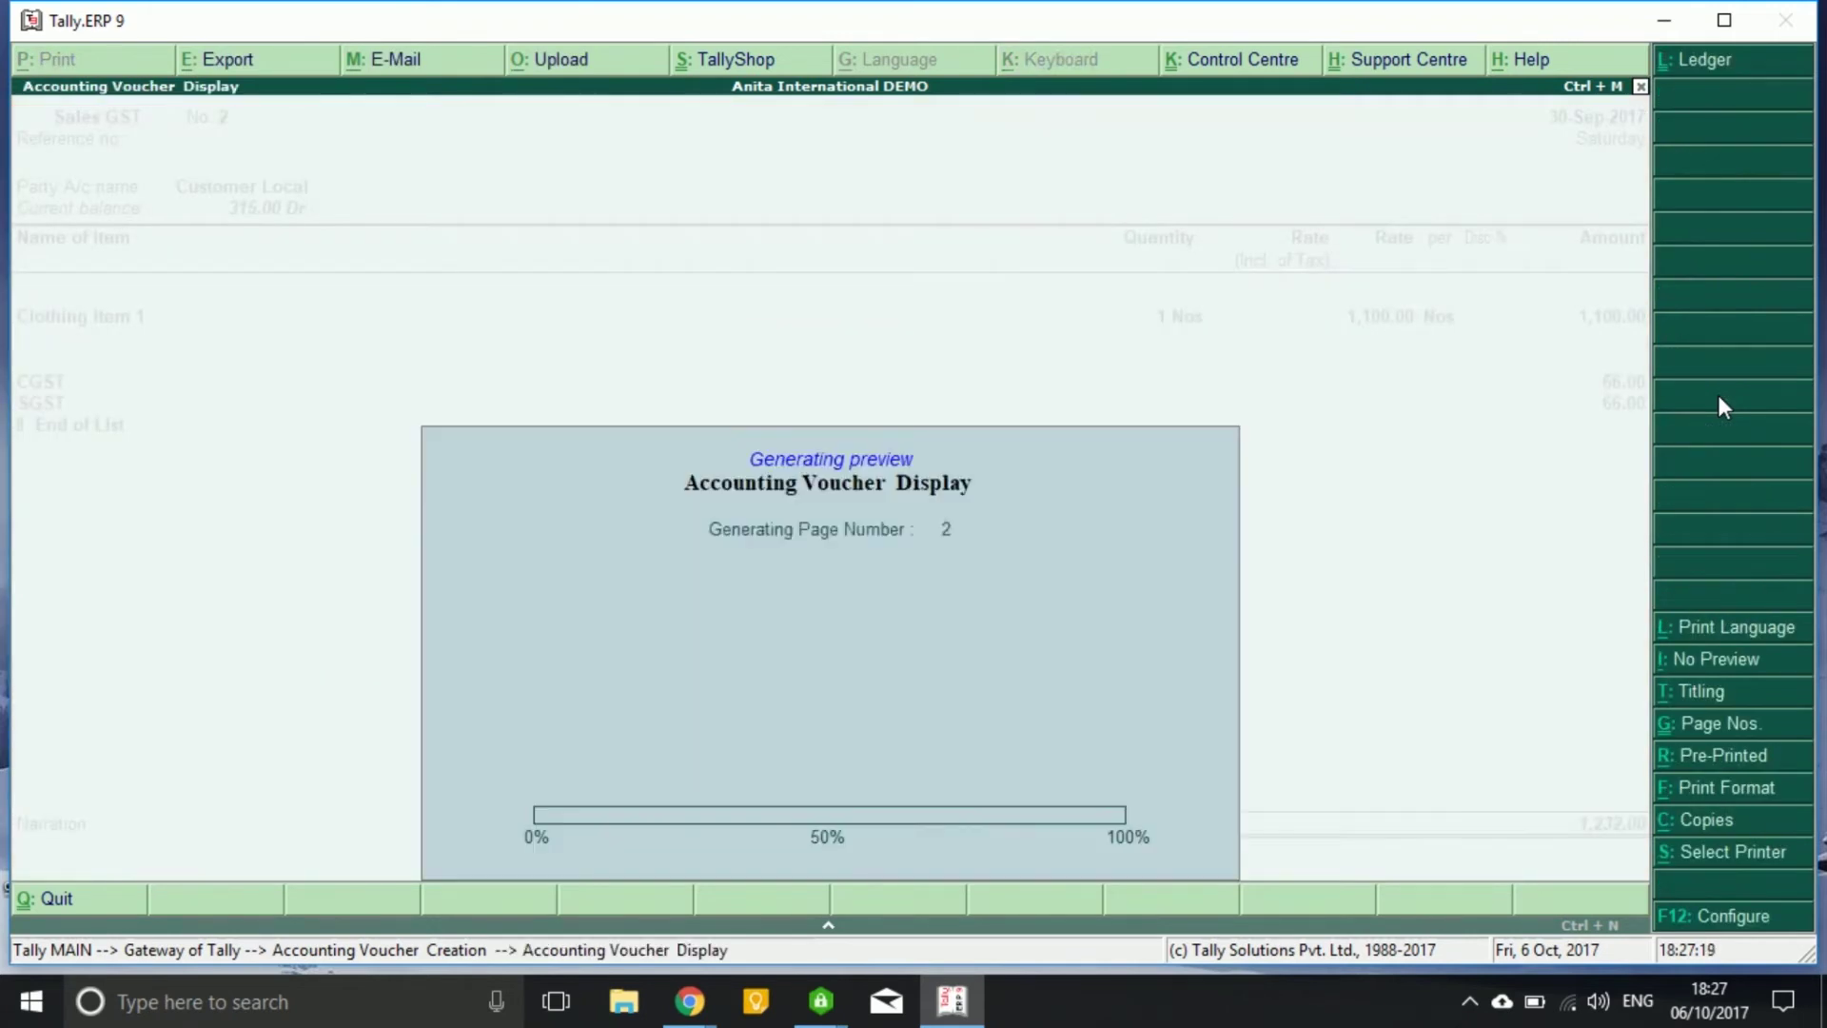
key("z")
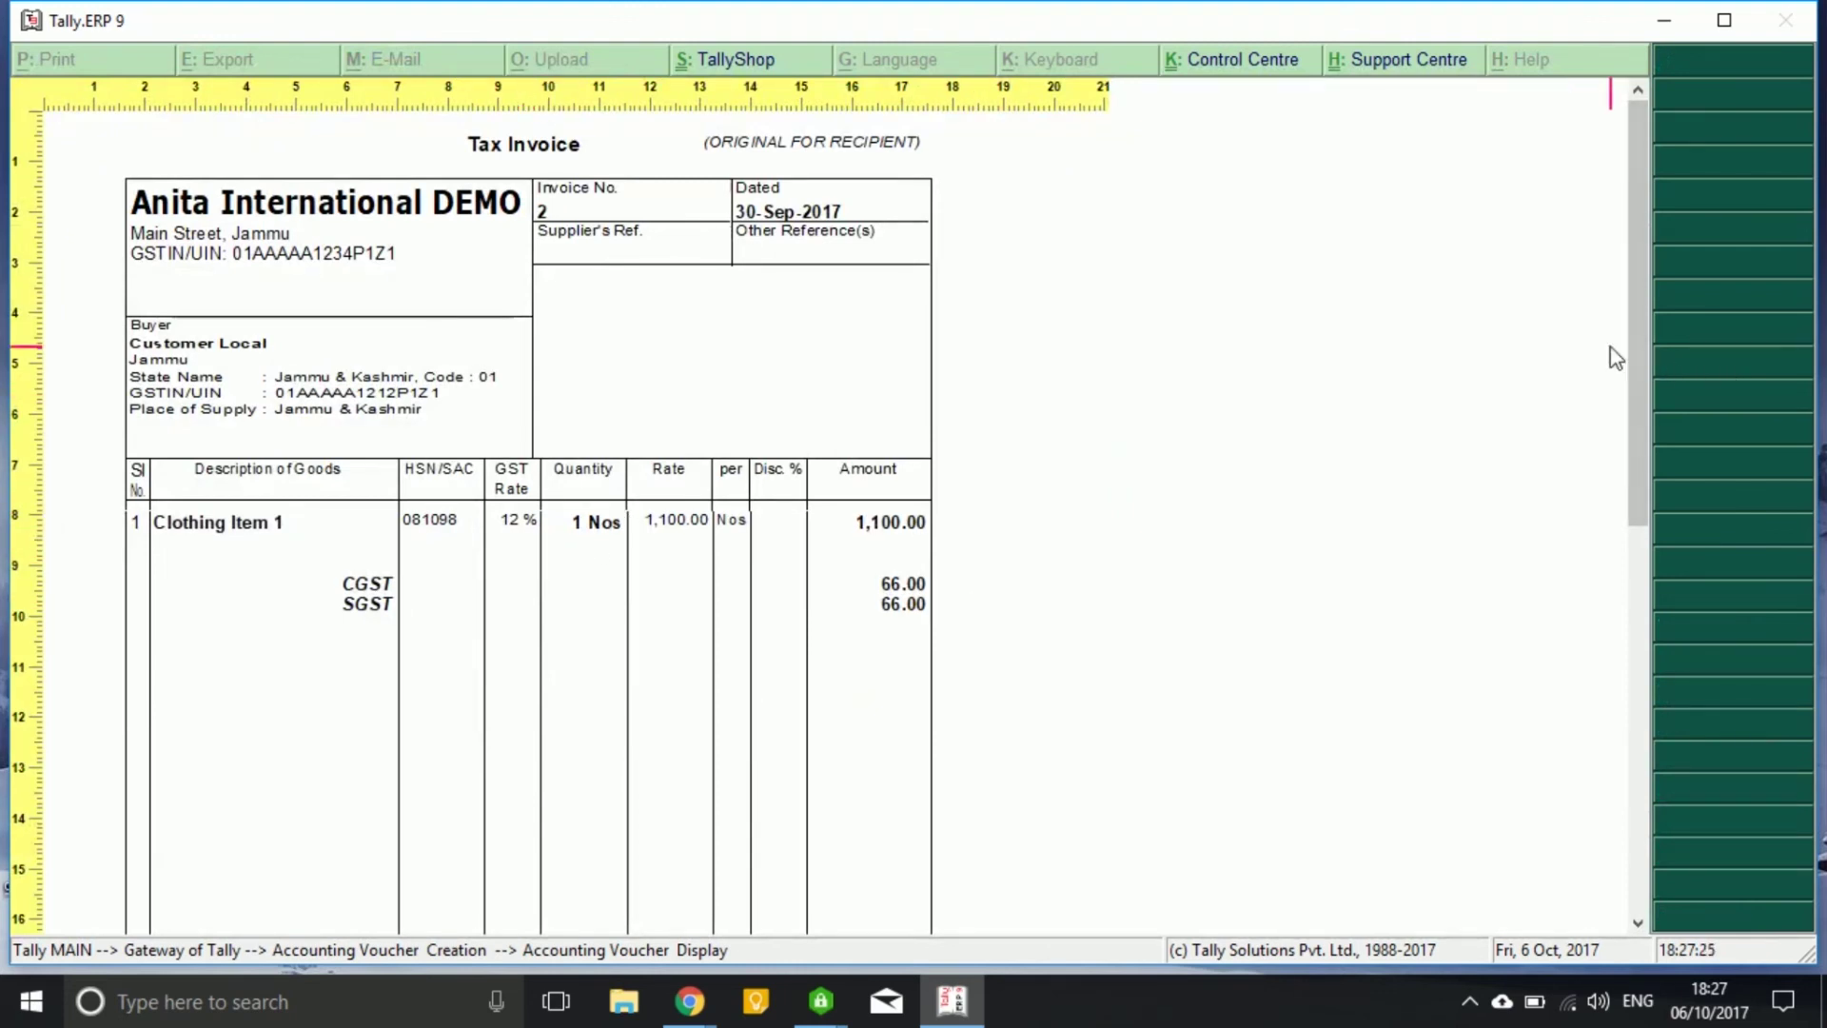
left_click_drag(1635, 348, 1661, 562)
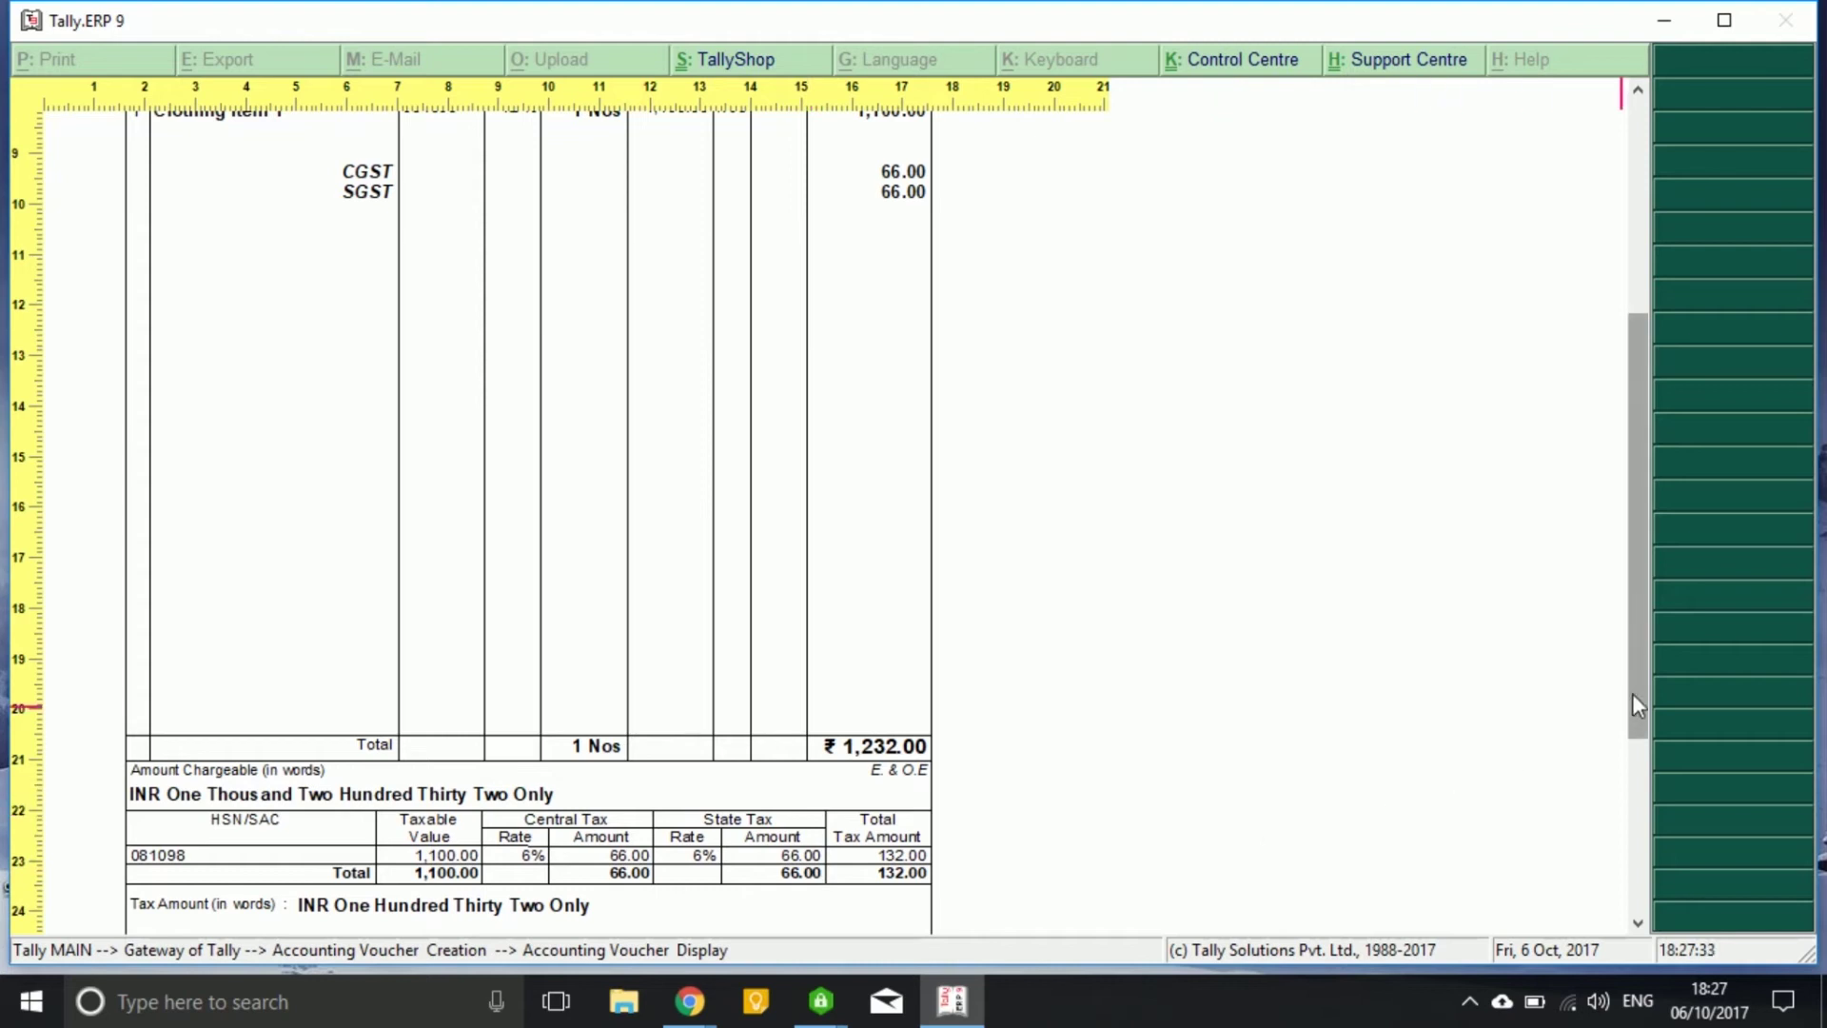
left_click_drag(1641, 695, 1640, 394)
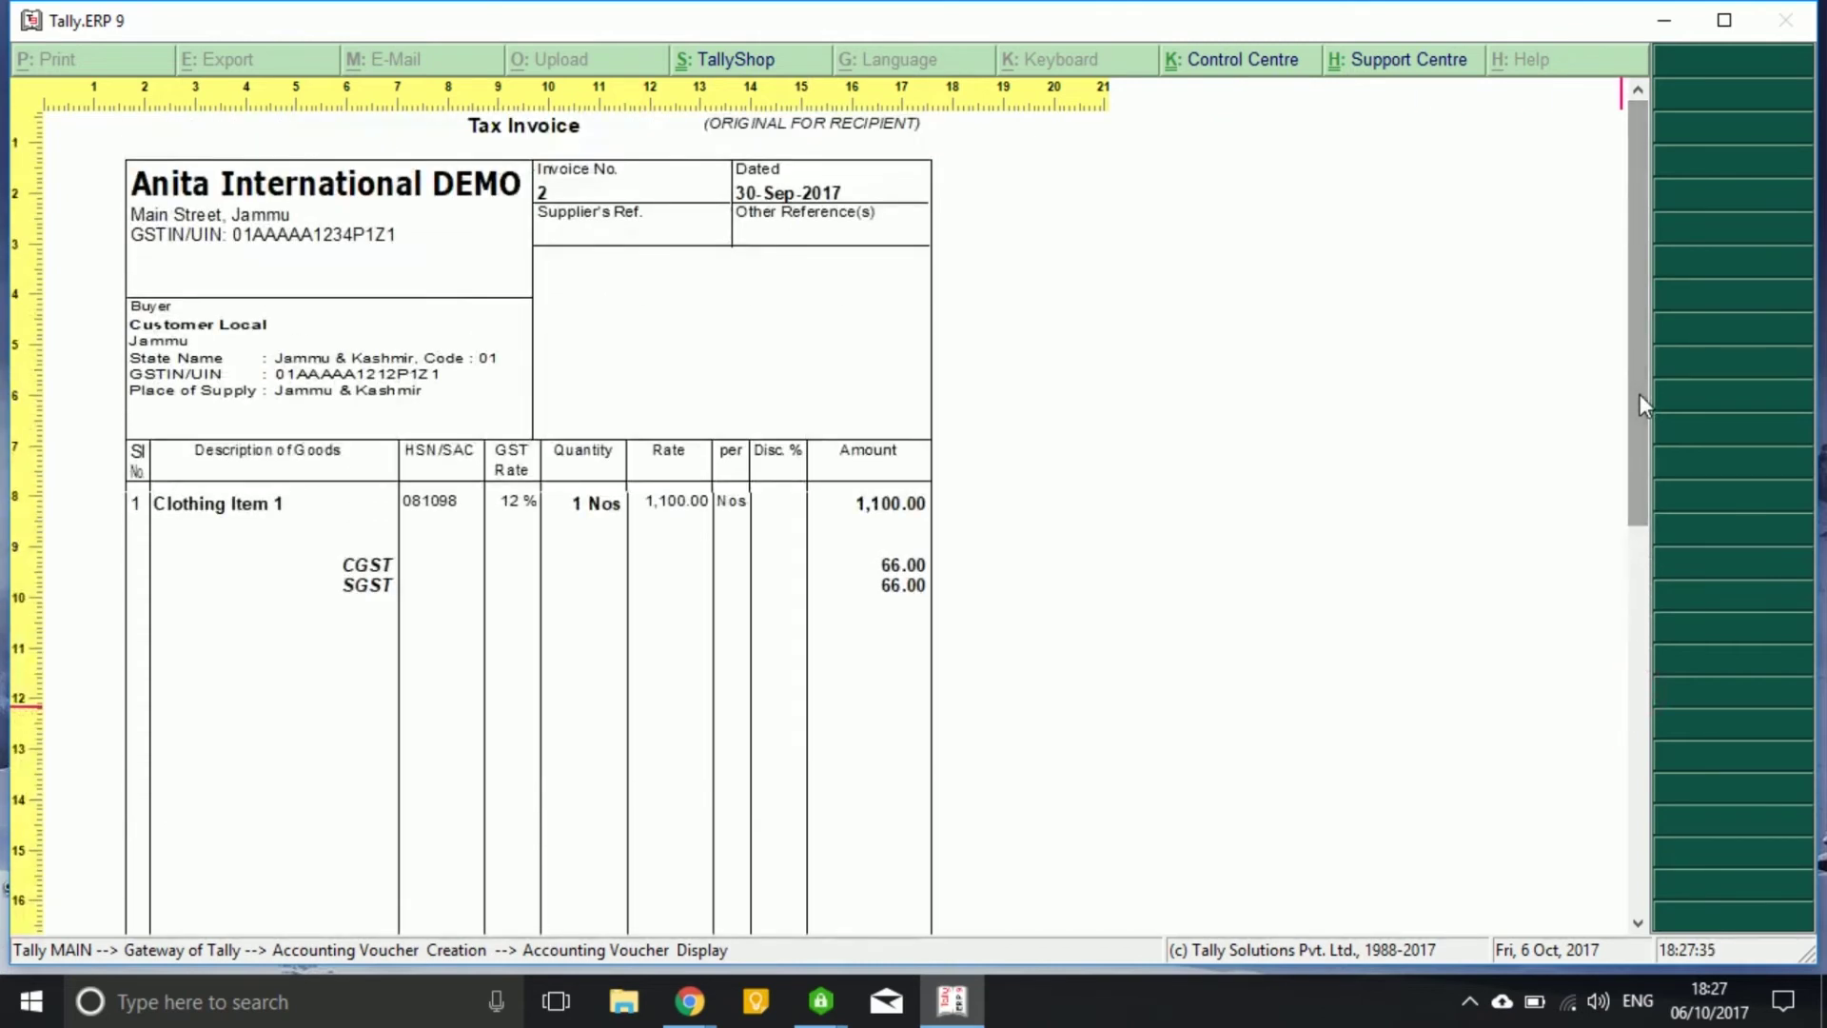
key("Escape")
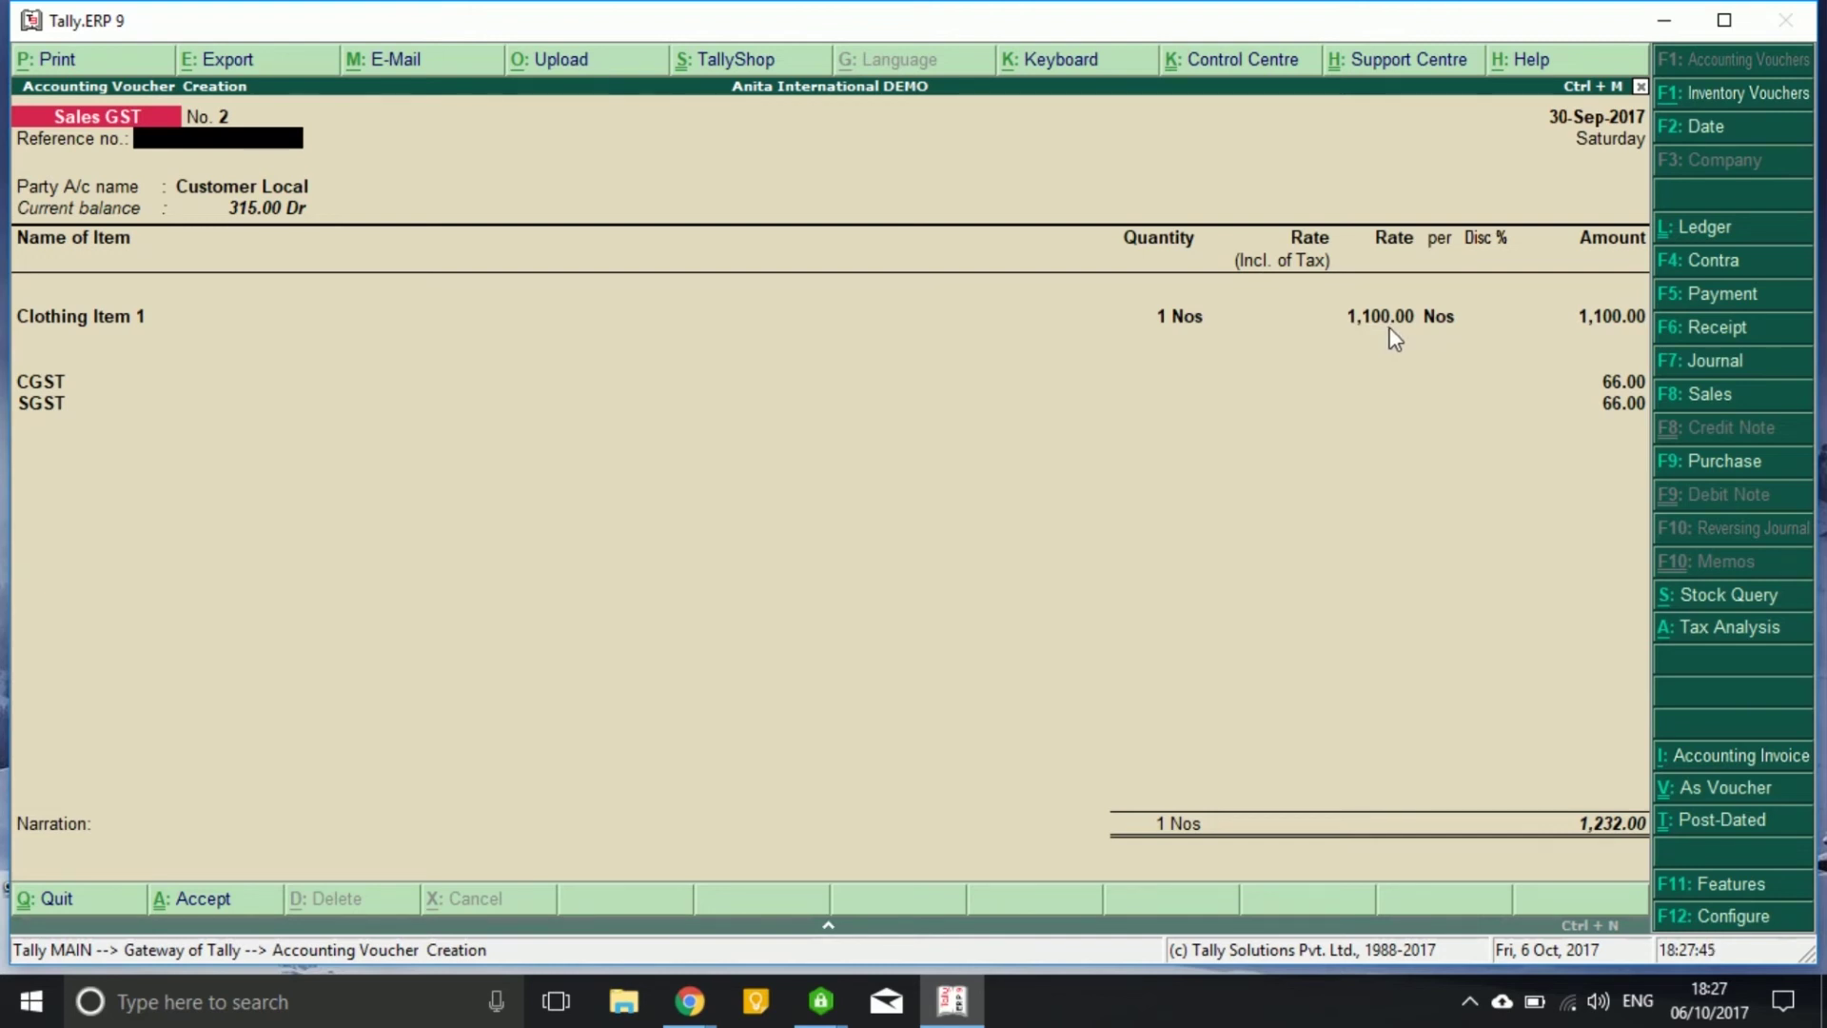
Step: Apply a 10% discount to Clothing Item 1, making it 990.00 with CGST and SGST 24.75 each
left_click(1482, 316)
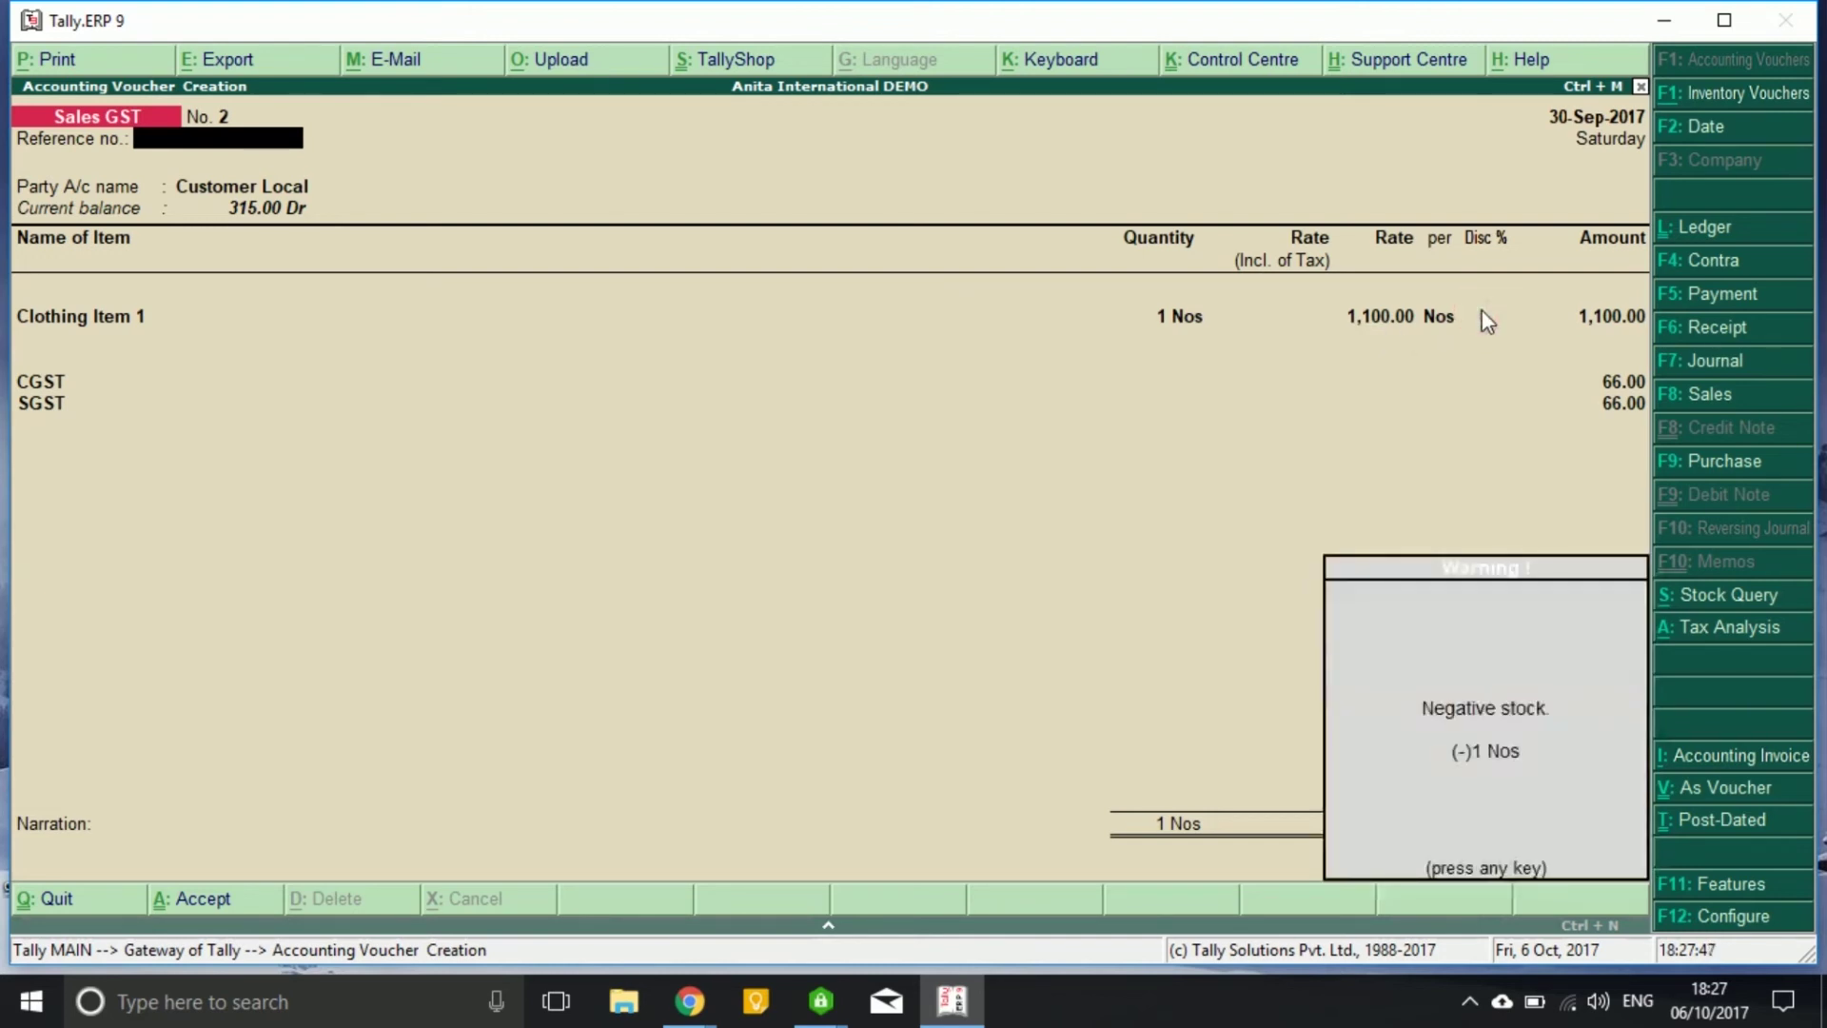
key("Return")
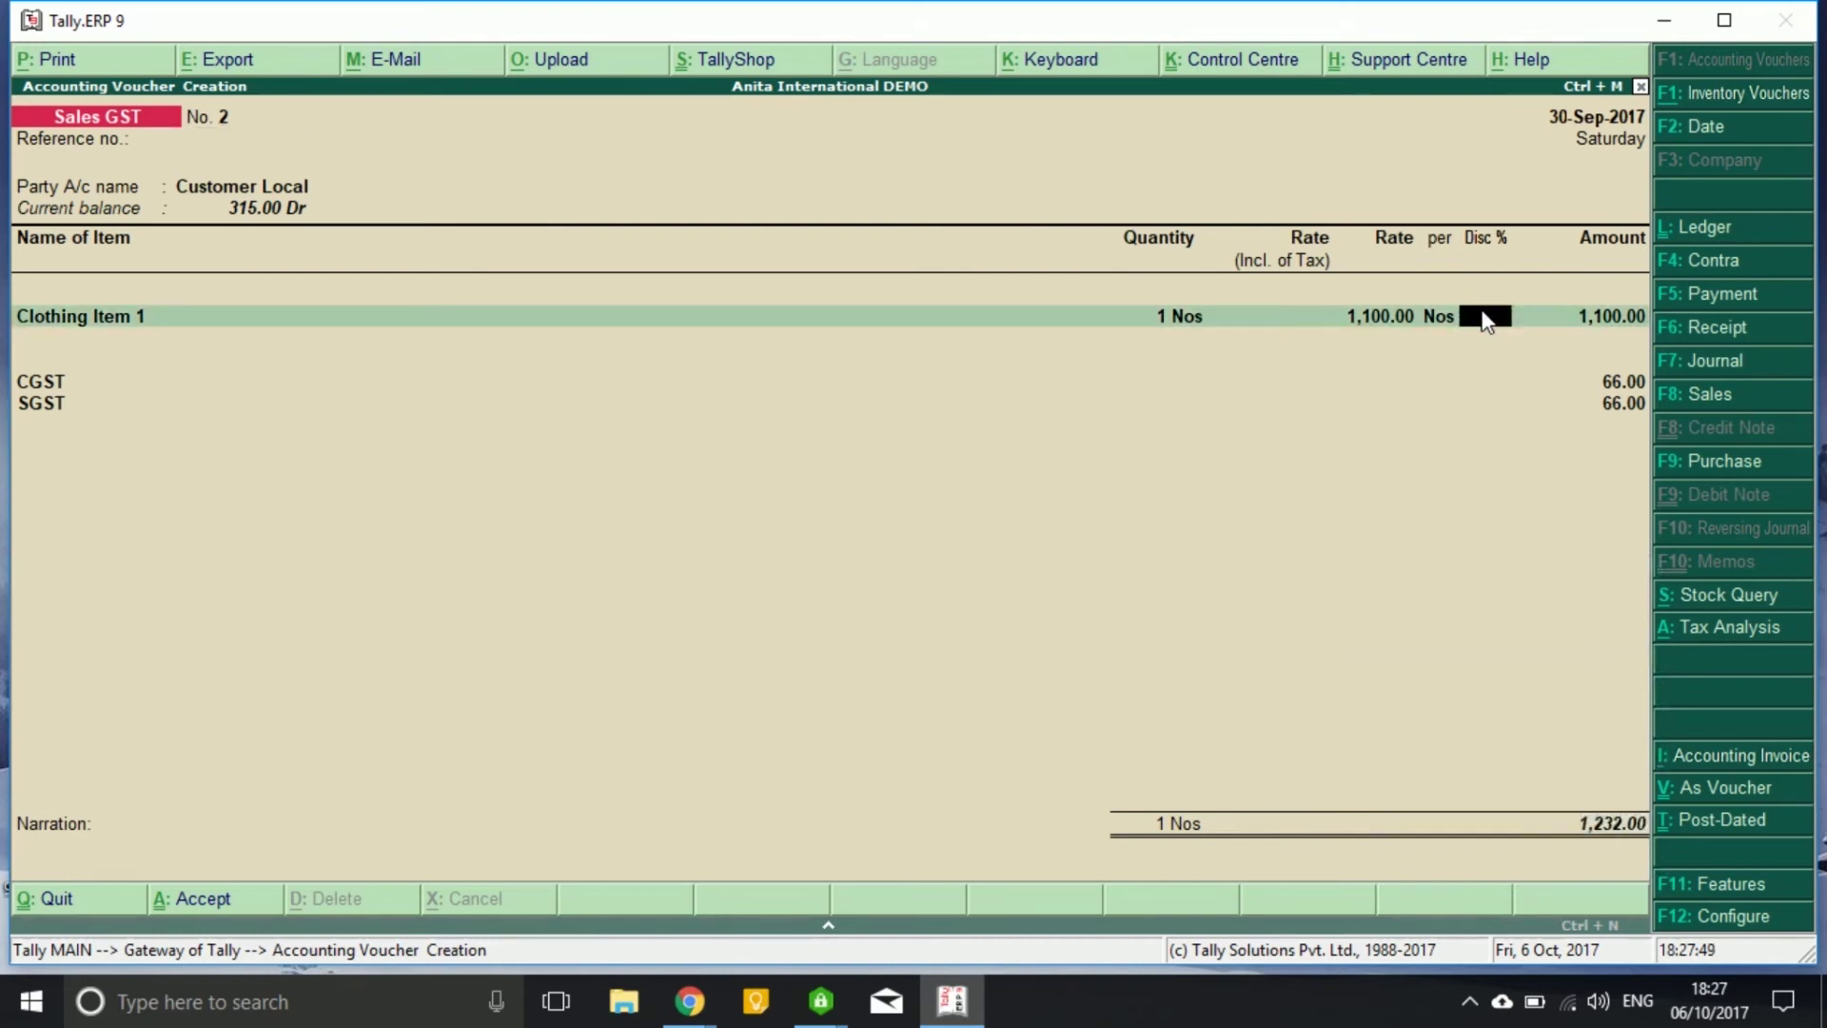
type("10")
key("Return")
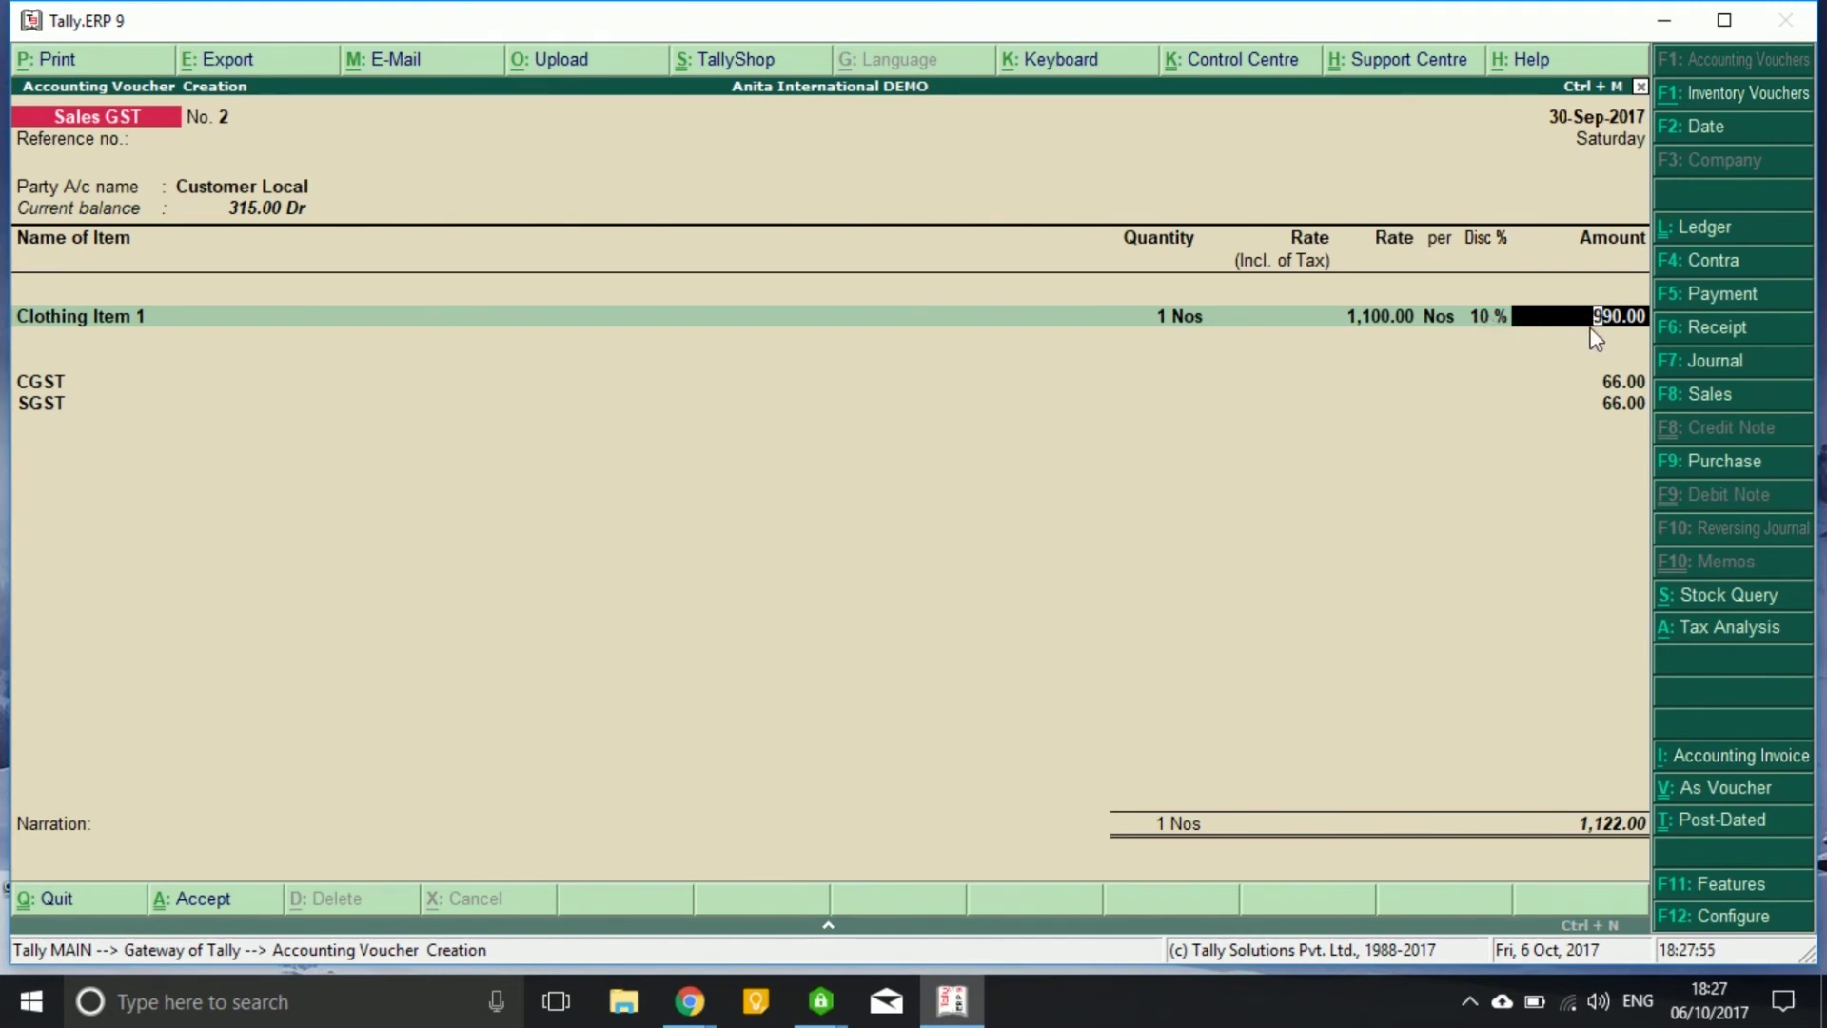
key("Return")
key("Return")
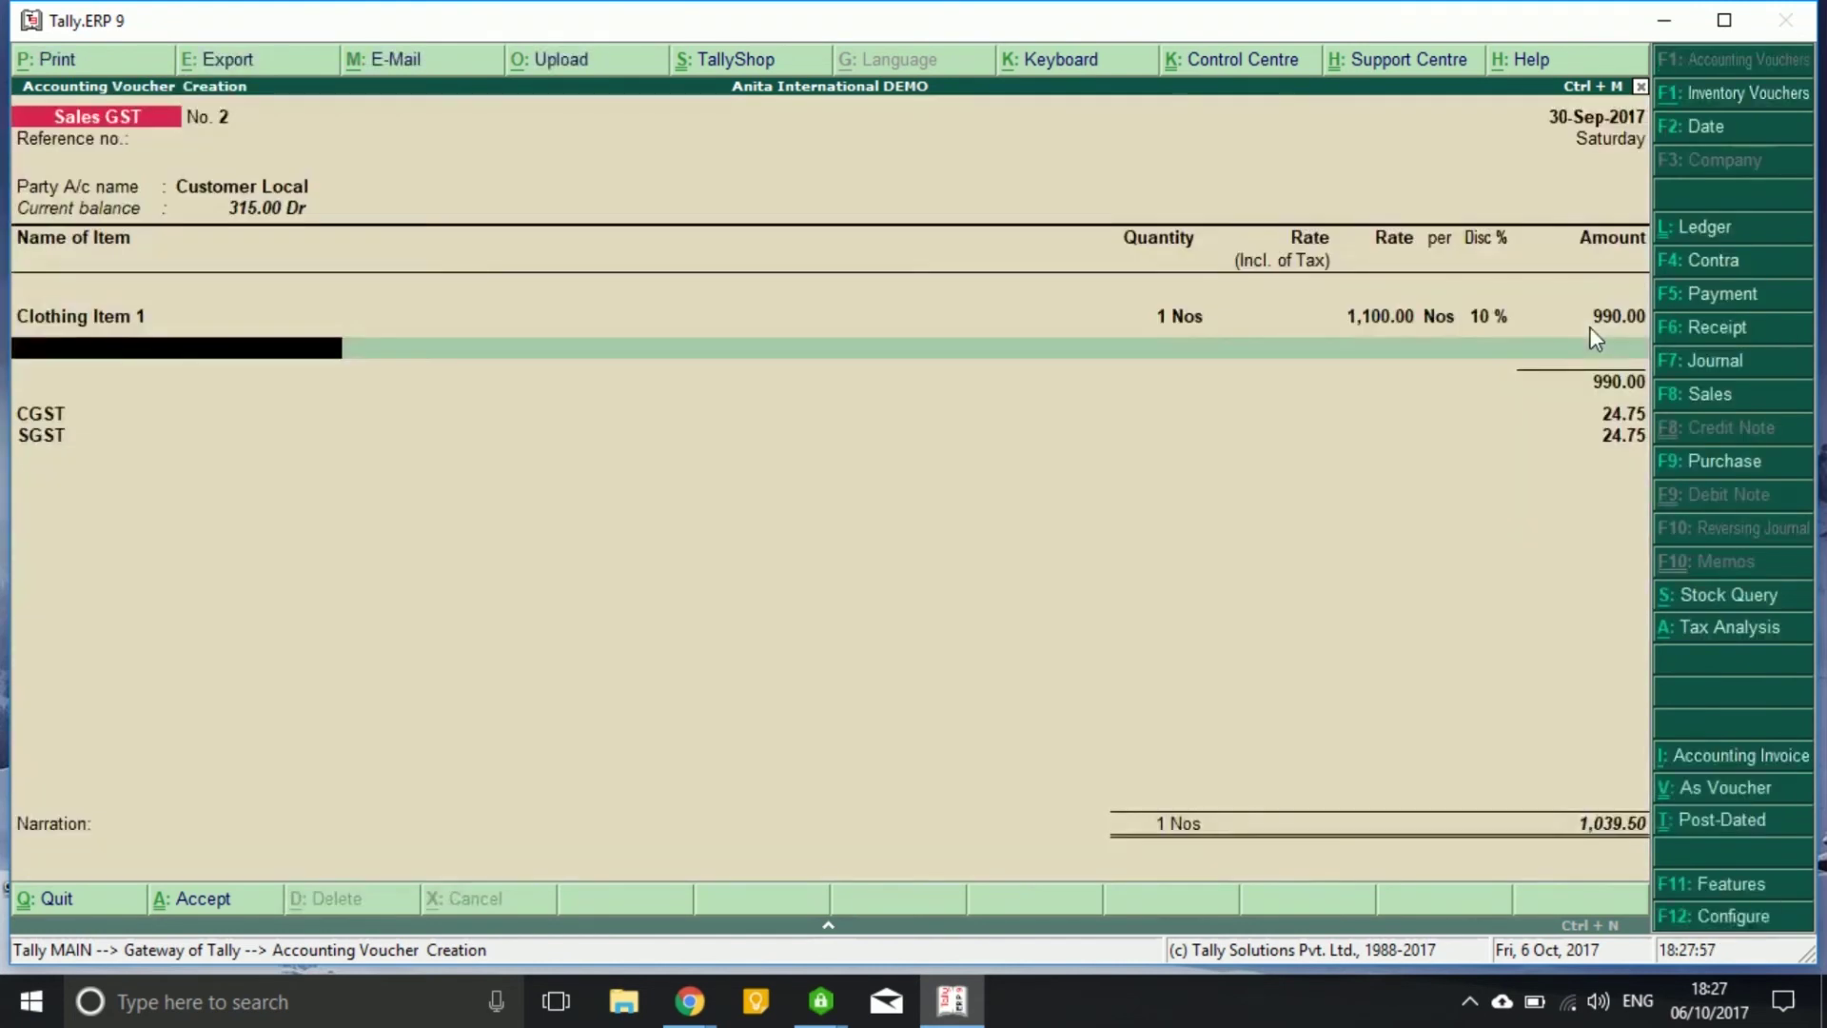
key("Return")
key("Return")
key("Return")
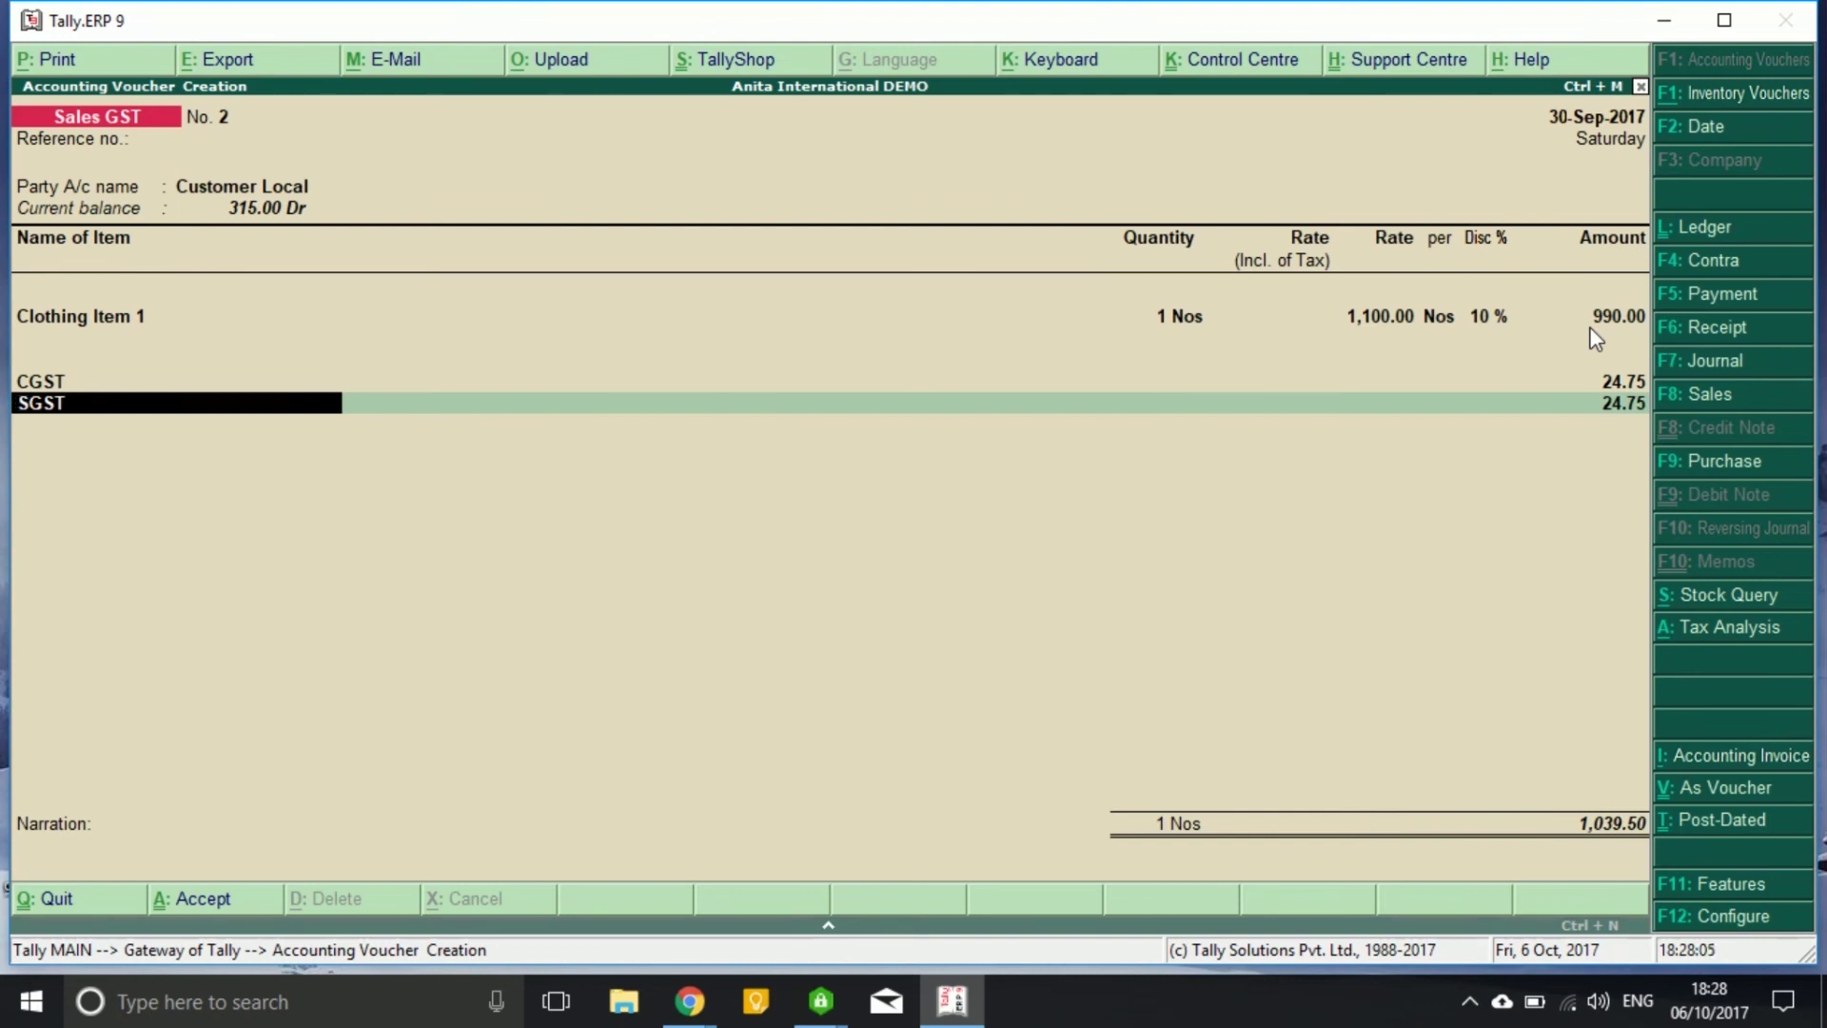
Step: Preview the invoice at full size, showing 5% GST, the 10% discount and 1,039.50 total
key("alt+p")
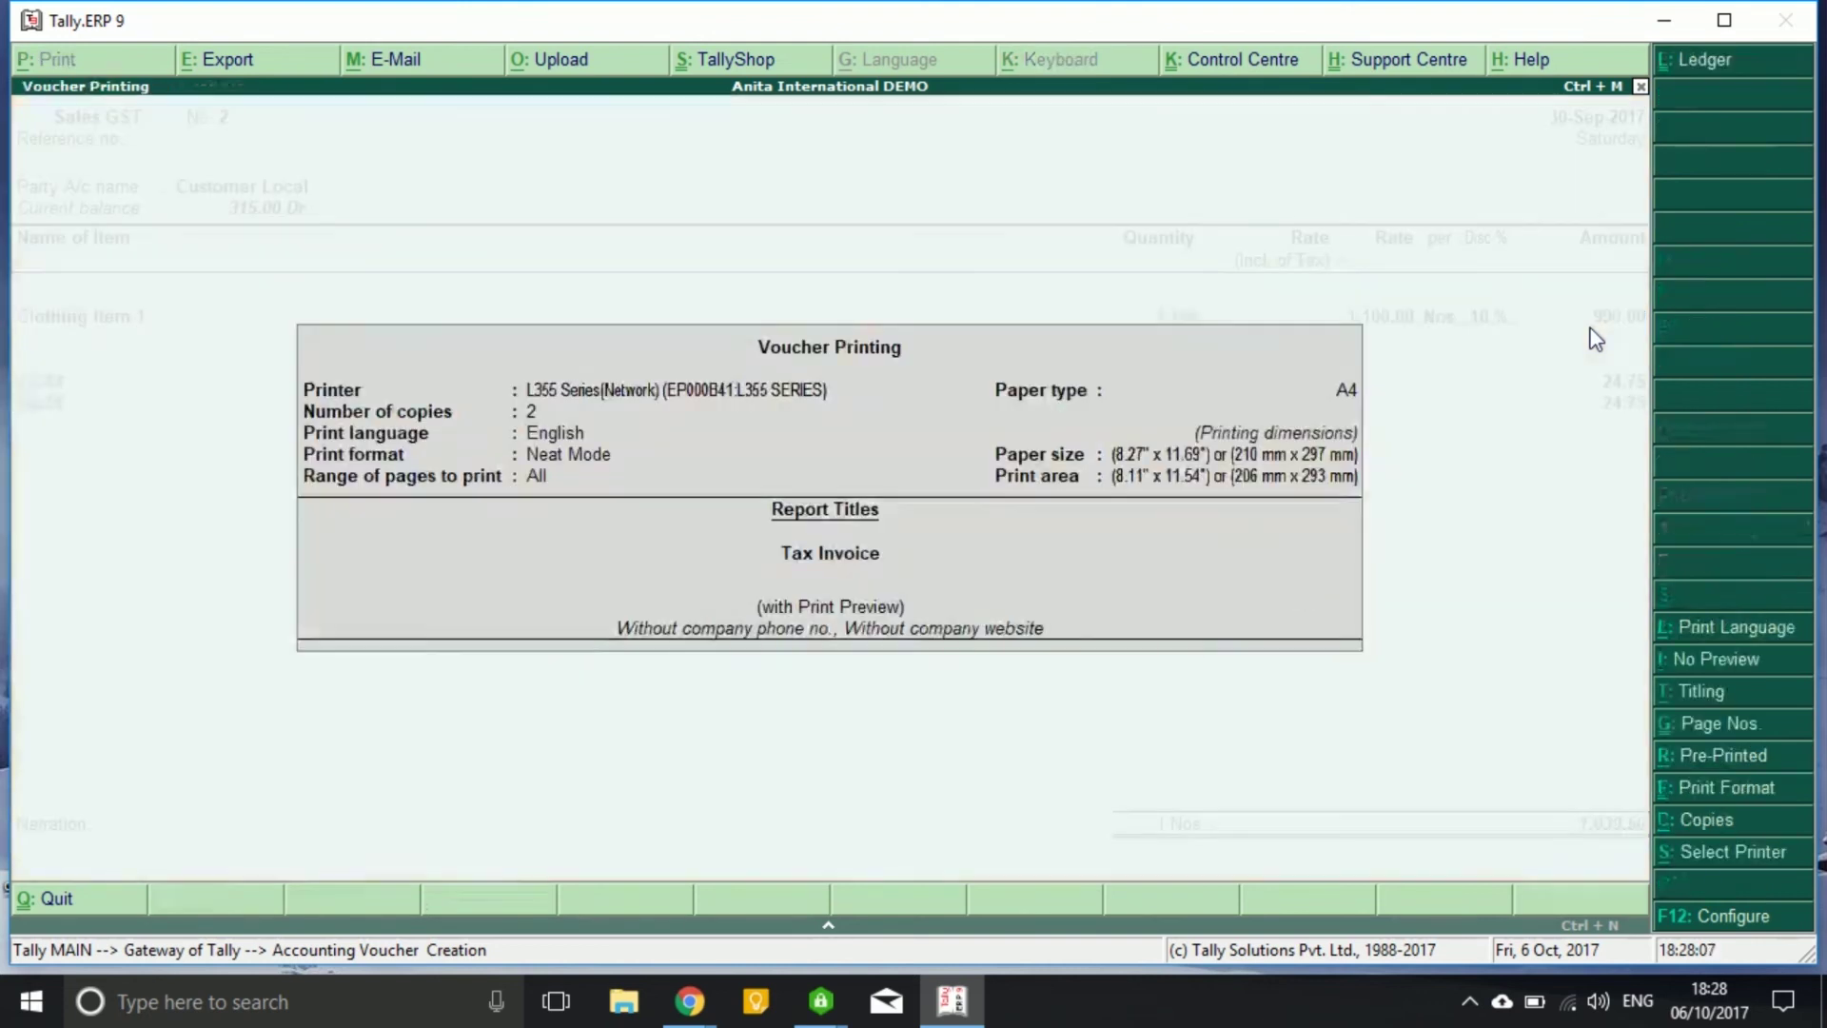
key("Return")
key("Return")
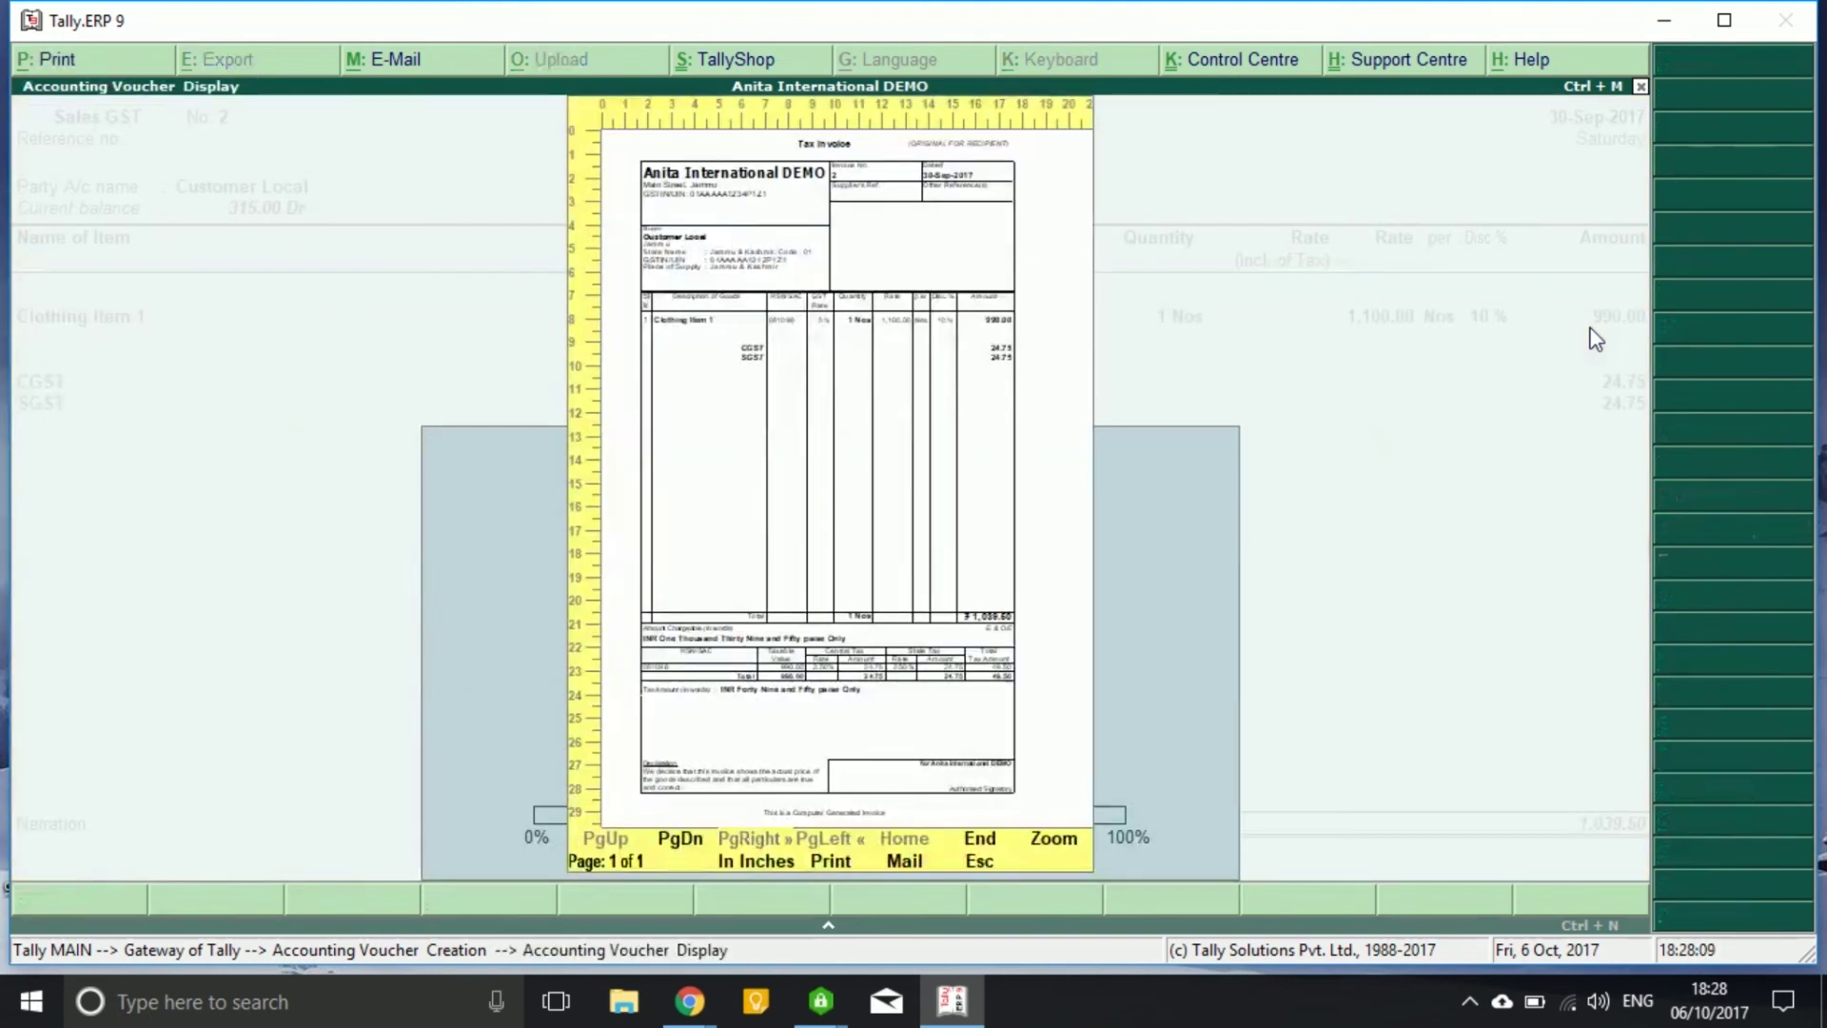
key("alt+z")
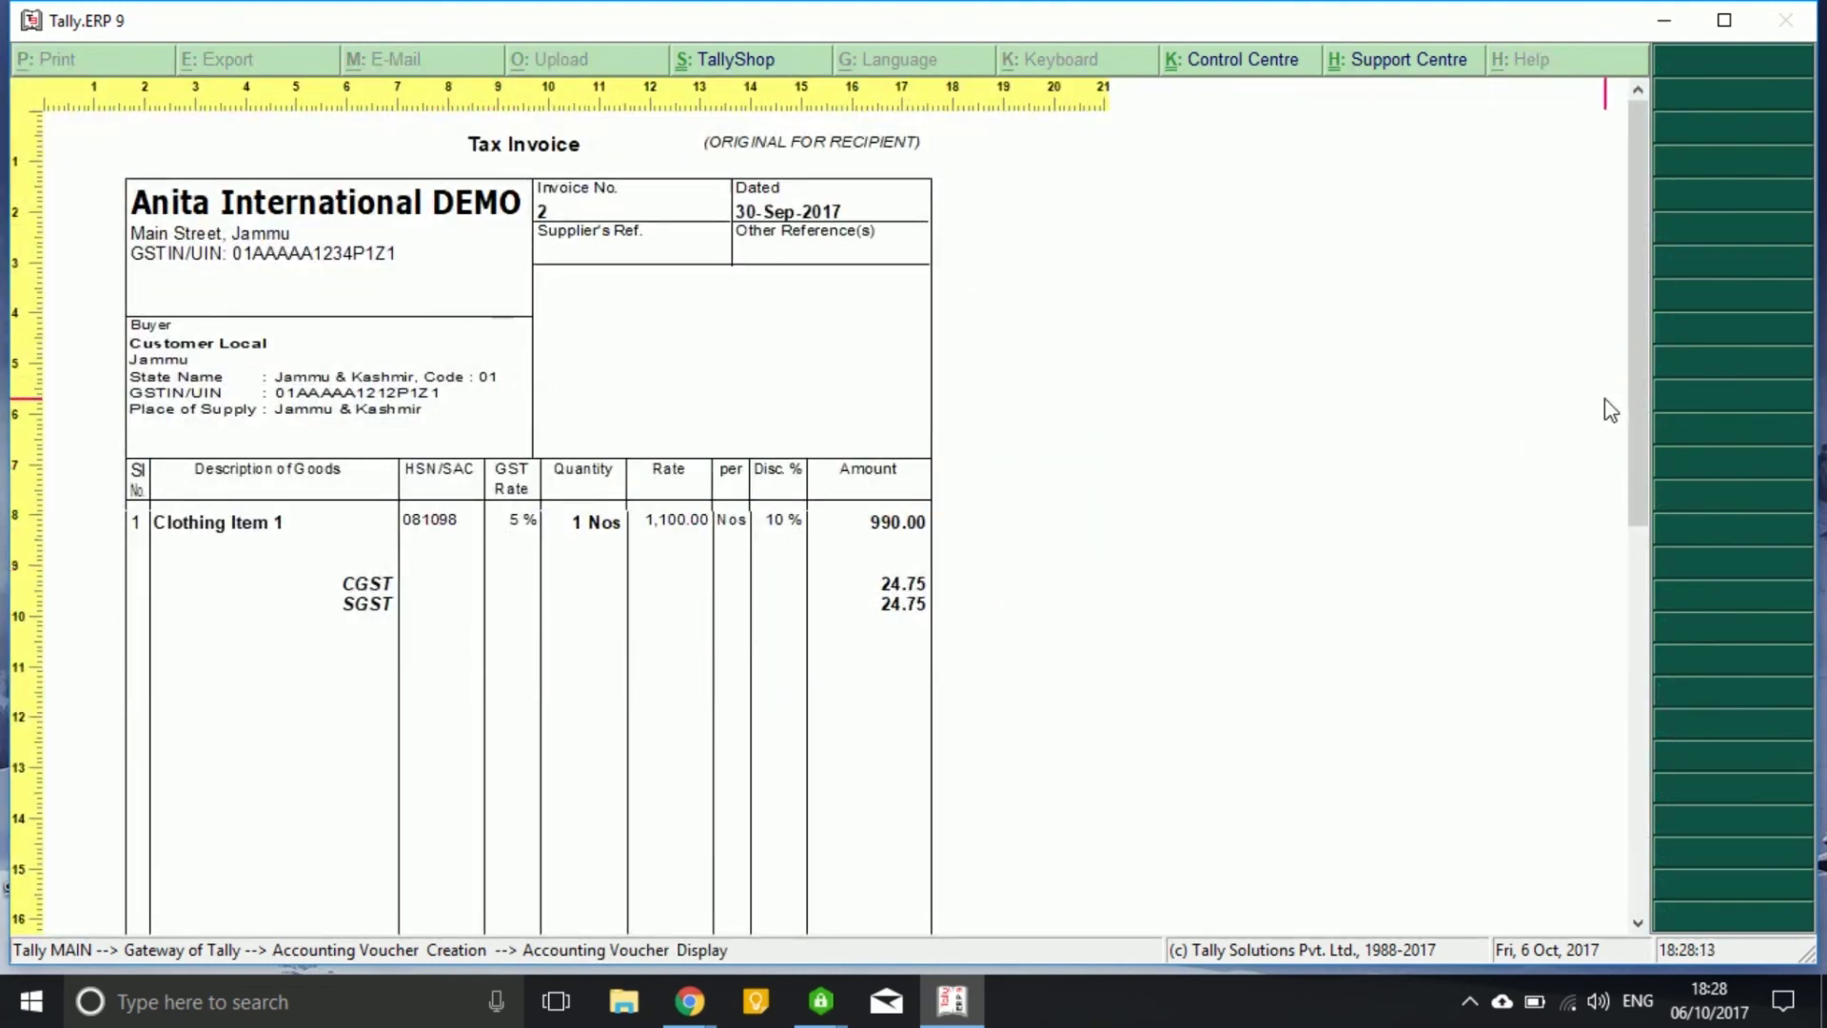
left_click_drag(1637, 393, 1687, 641)
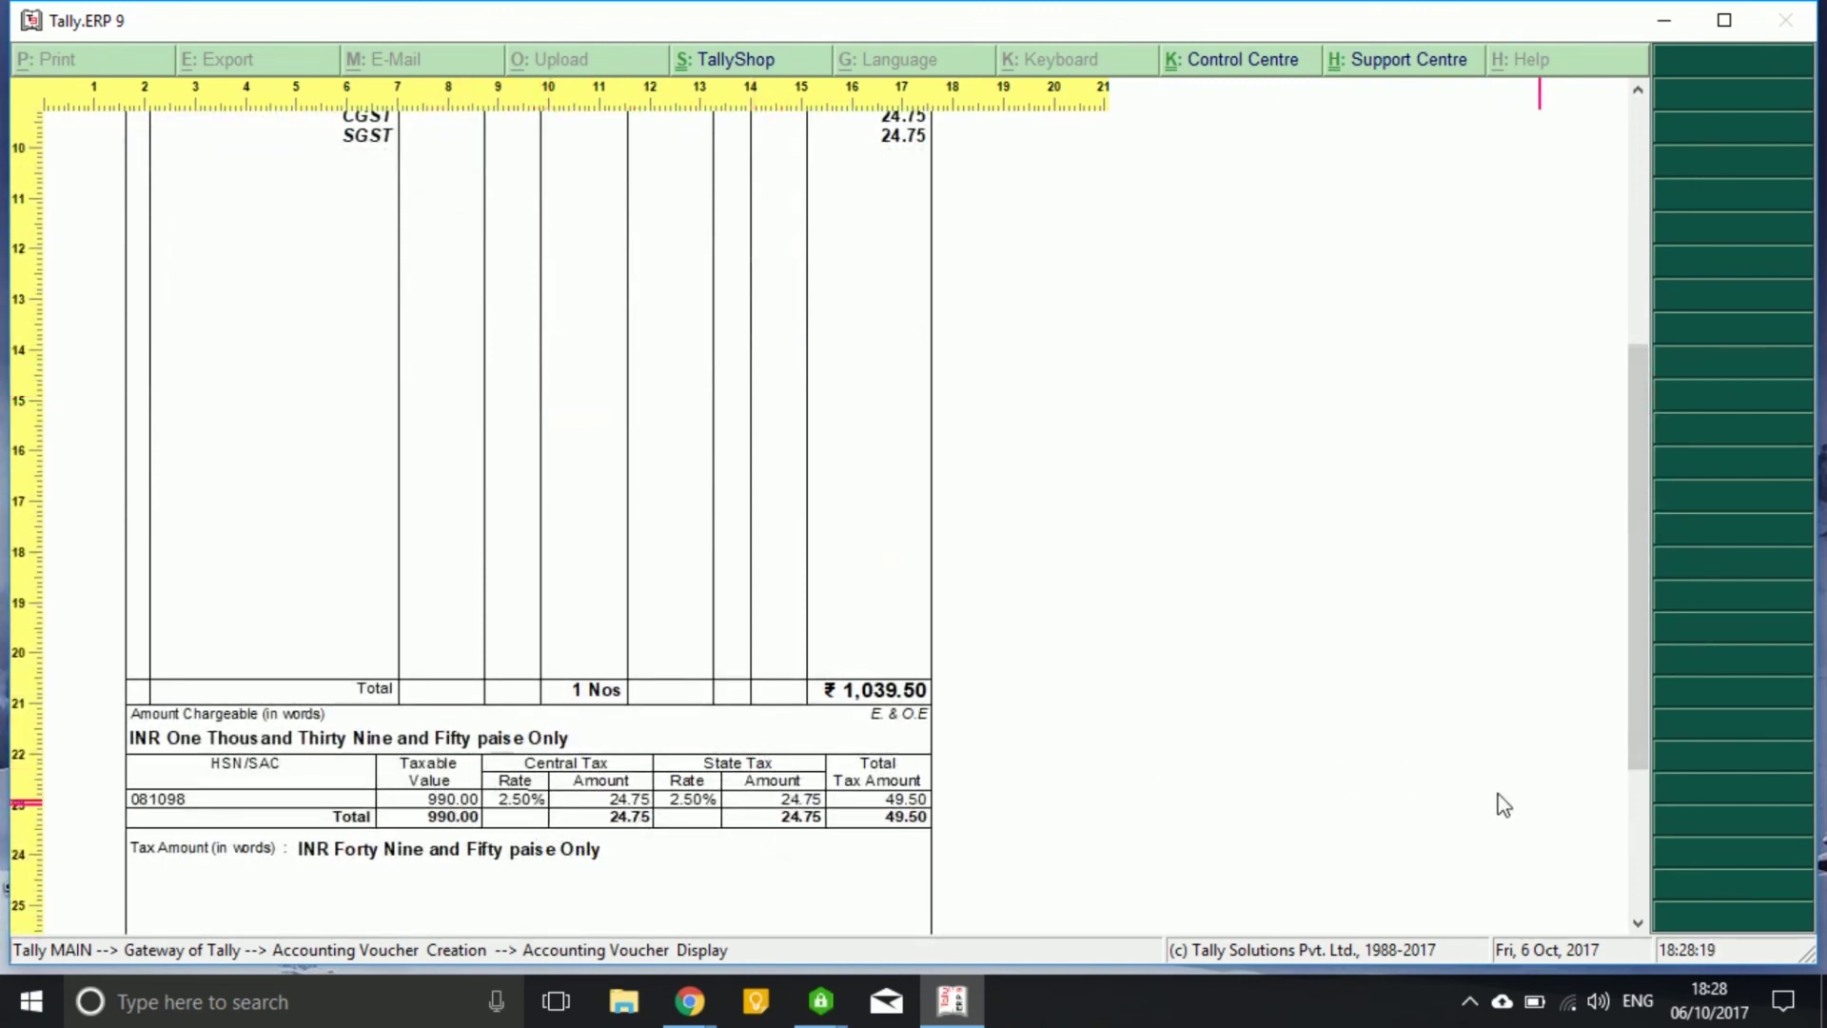
left_click_drag(1649, 735, 1624, 401)
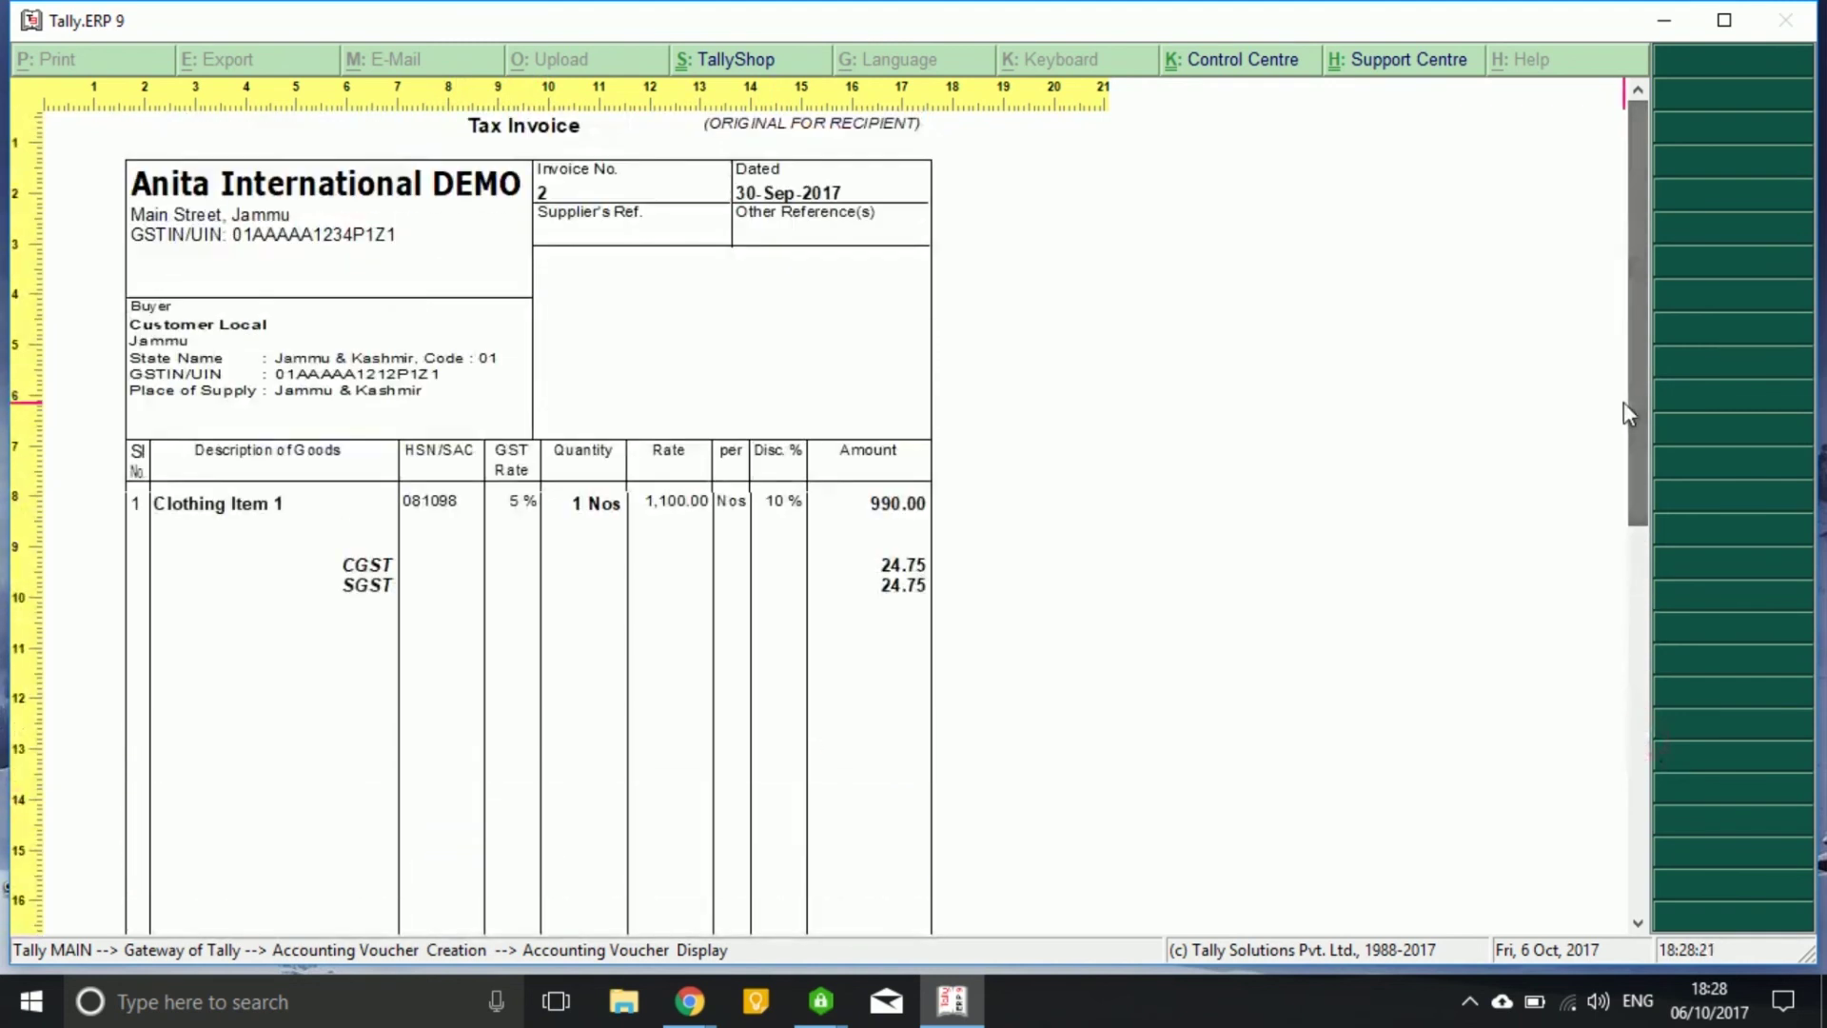
Step: Exit the invoice preview back to the Sales GST voucher entry
key("Escape")
key("Escape")
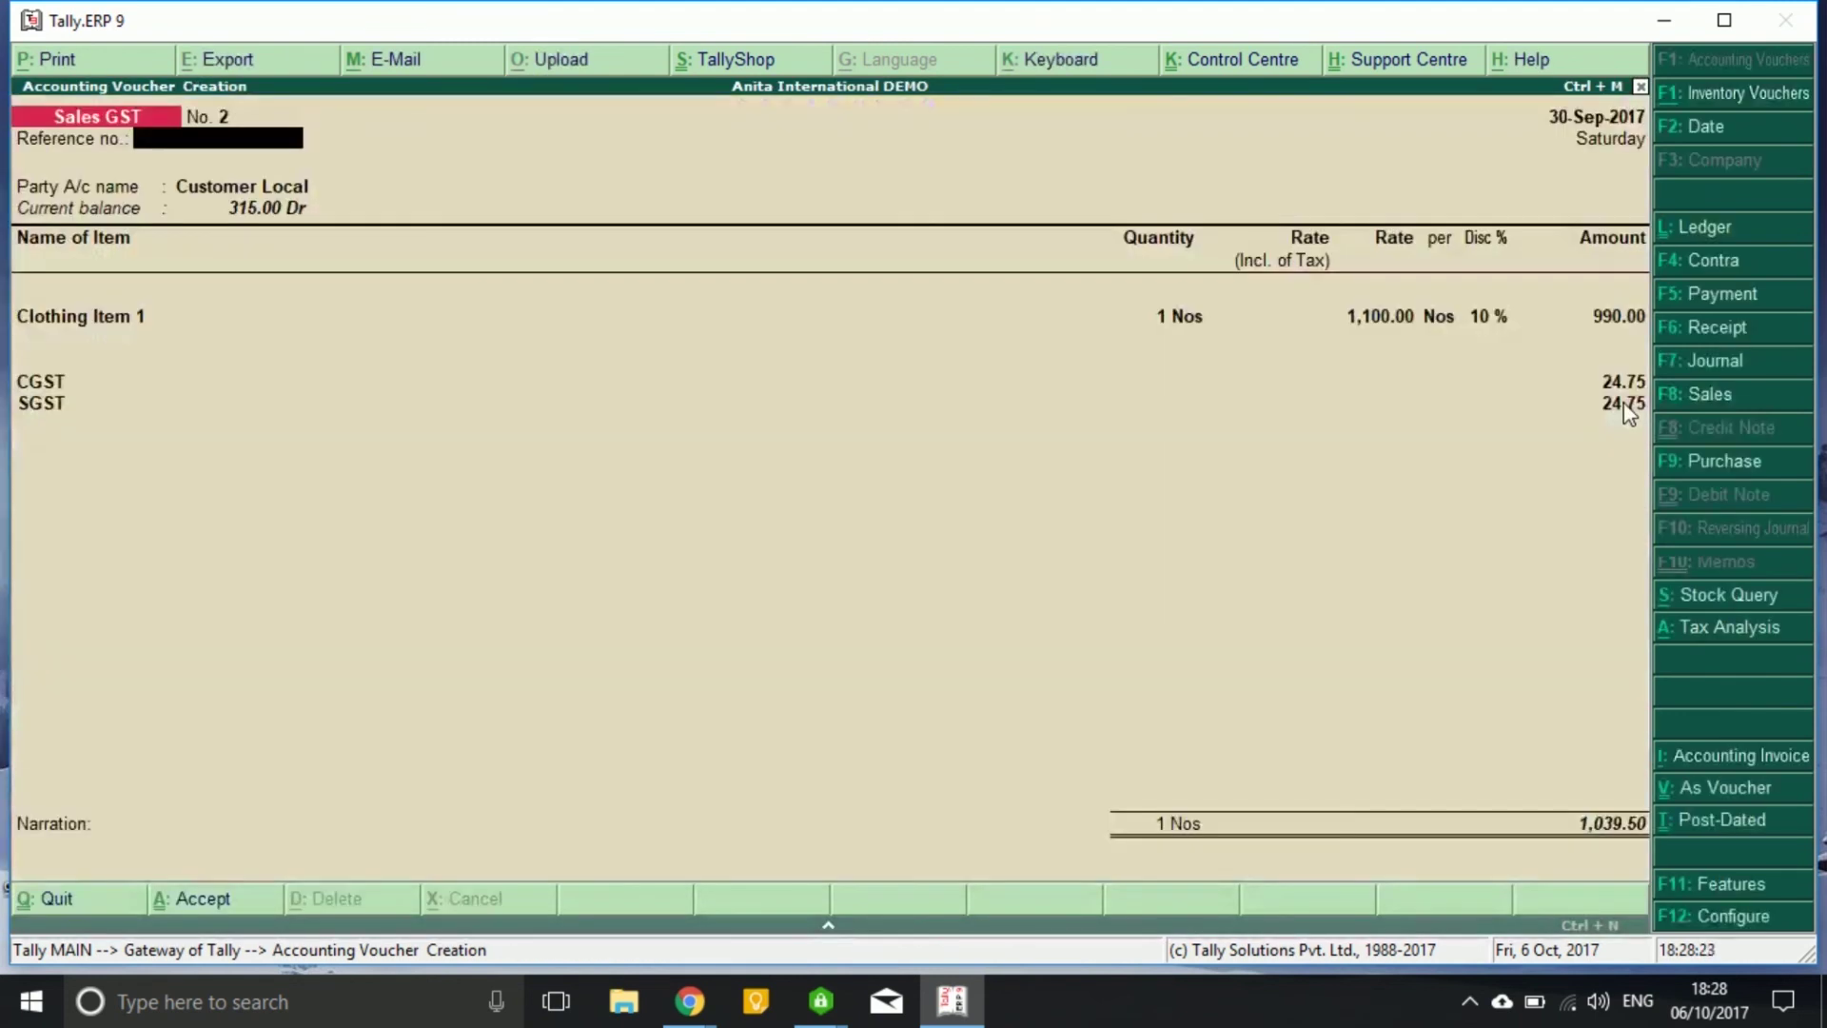